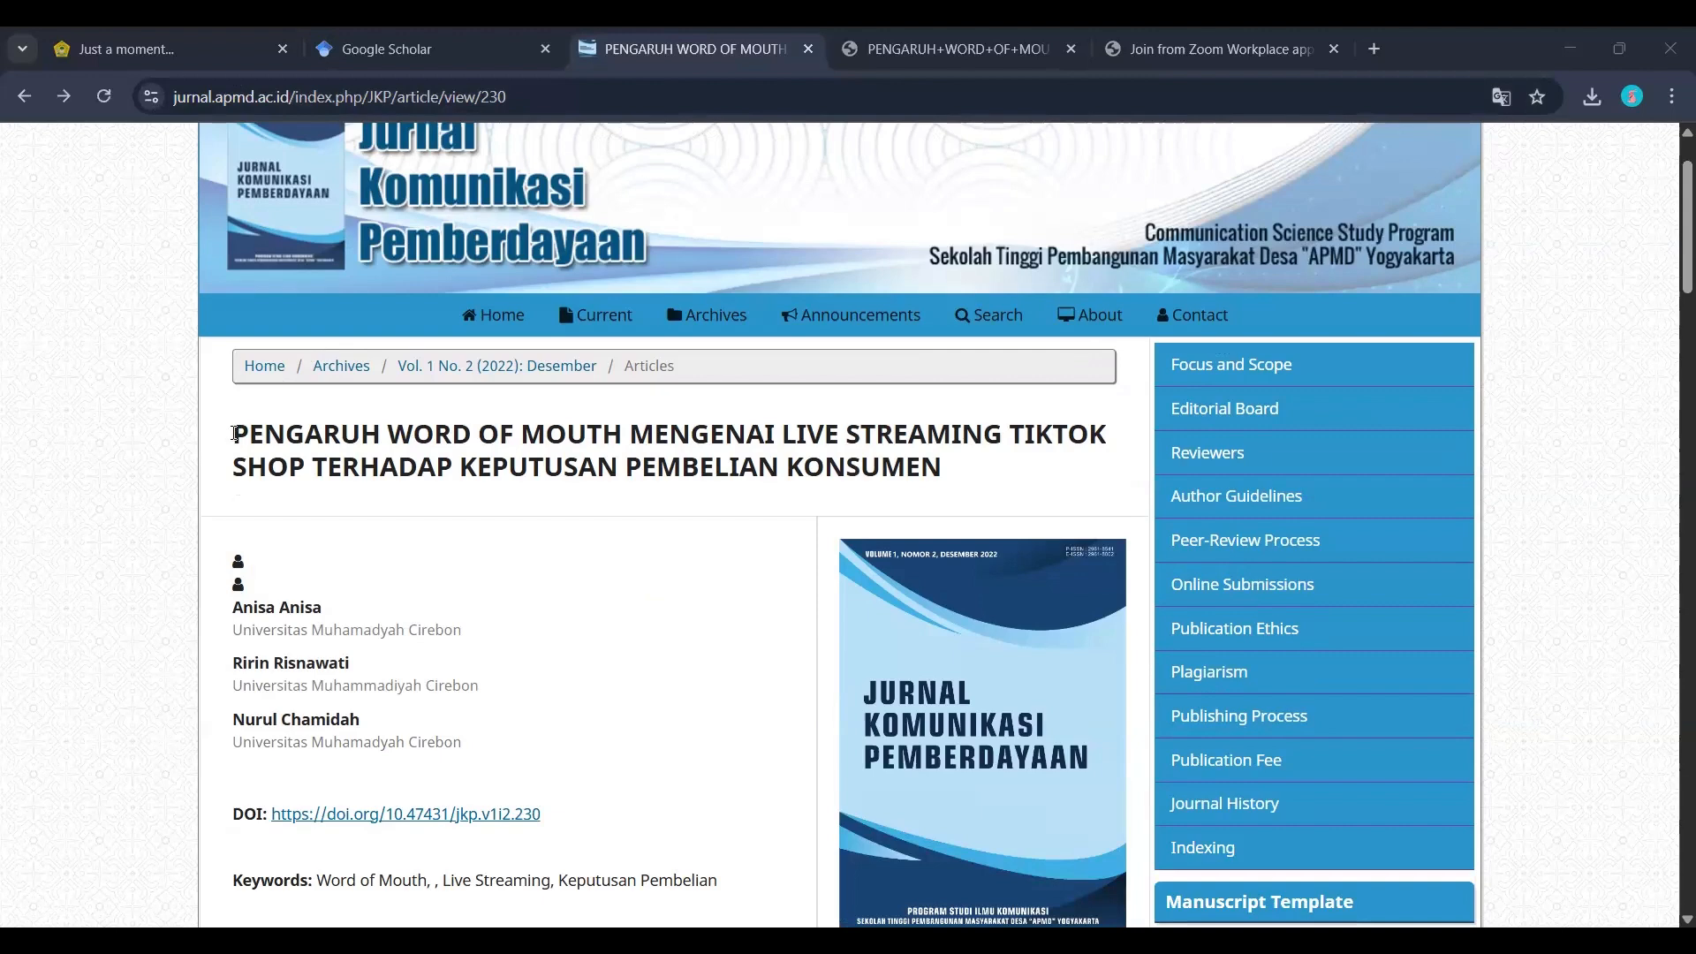
# Step: Examine the article page's journal header, title, authors, DOI, keywords, abstract and citation details
pyautogui.click(958, 478)
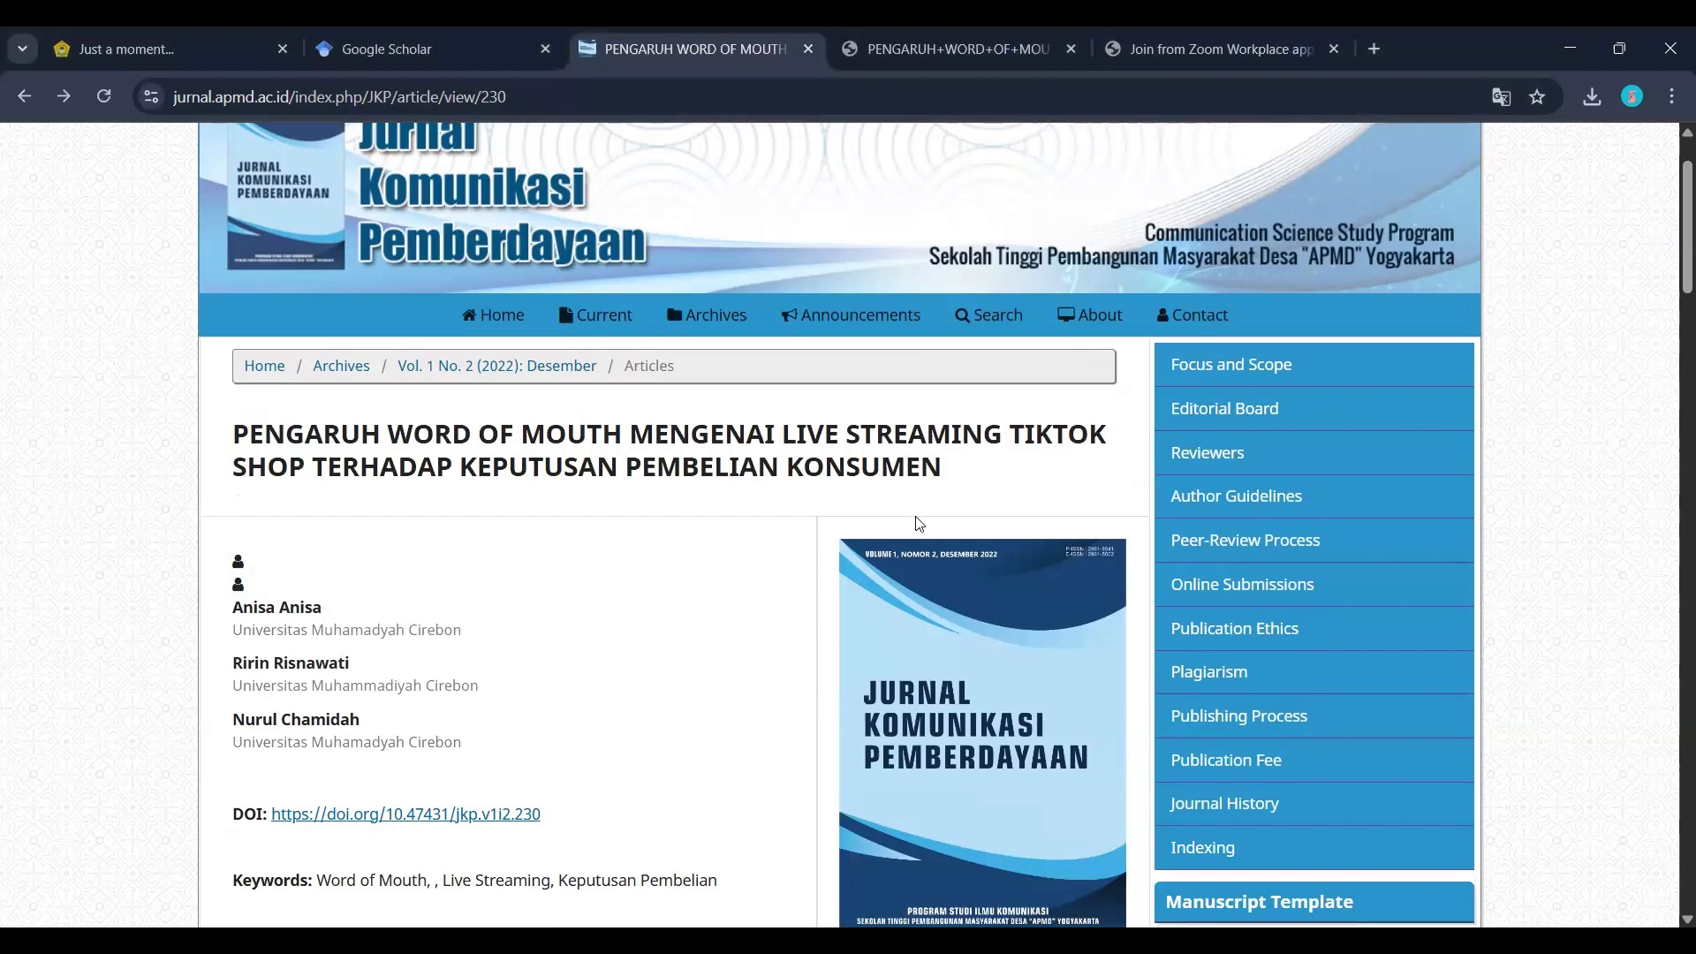
pyautogui.scroll(2, 919, 527)
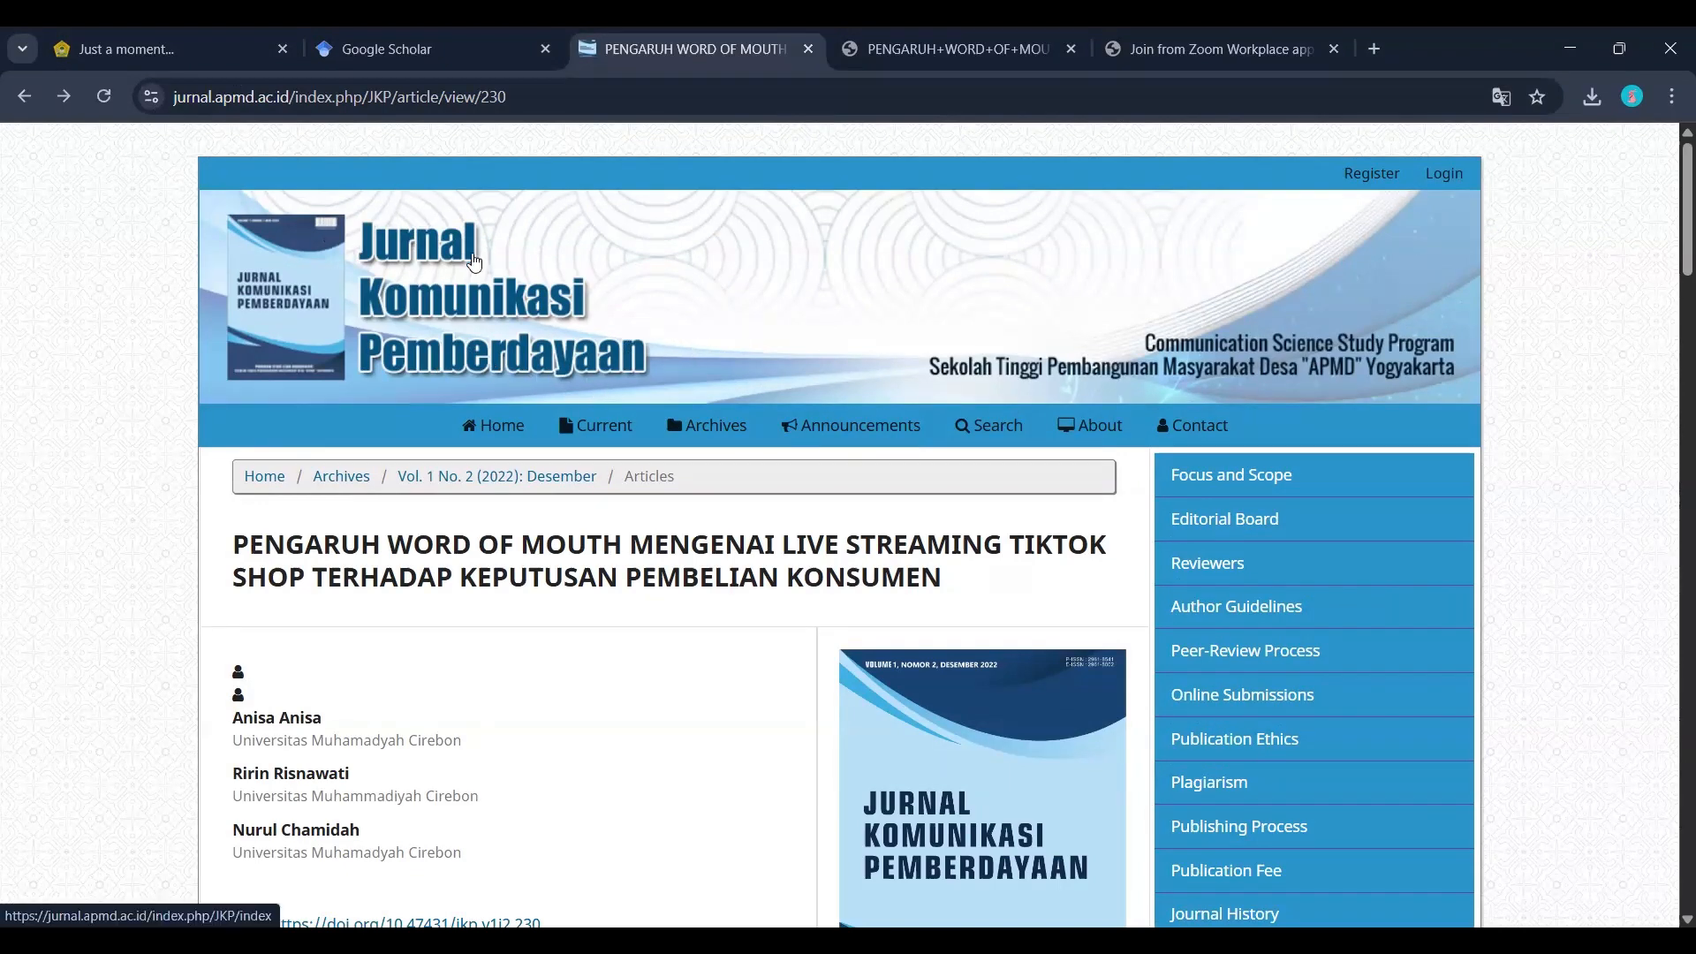
pyautogui.scroll(-2, 370, 375)
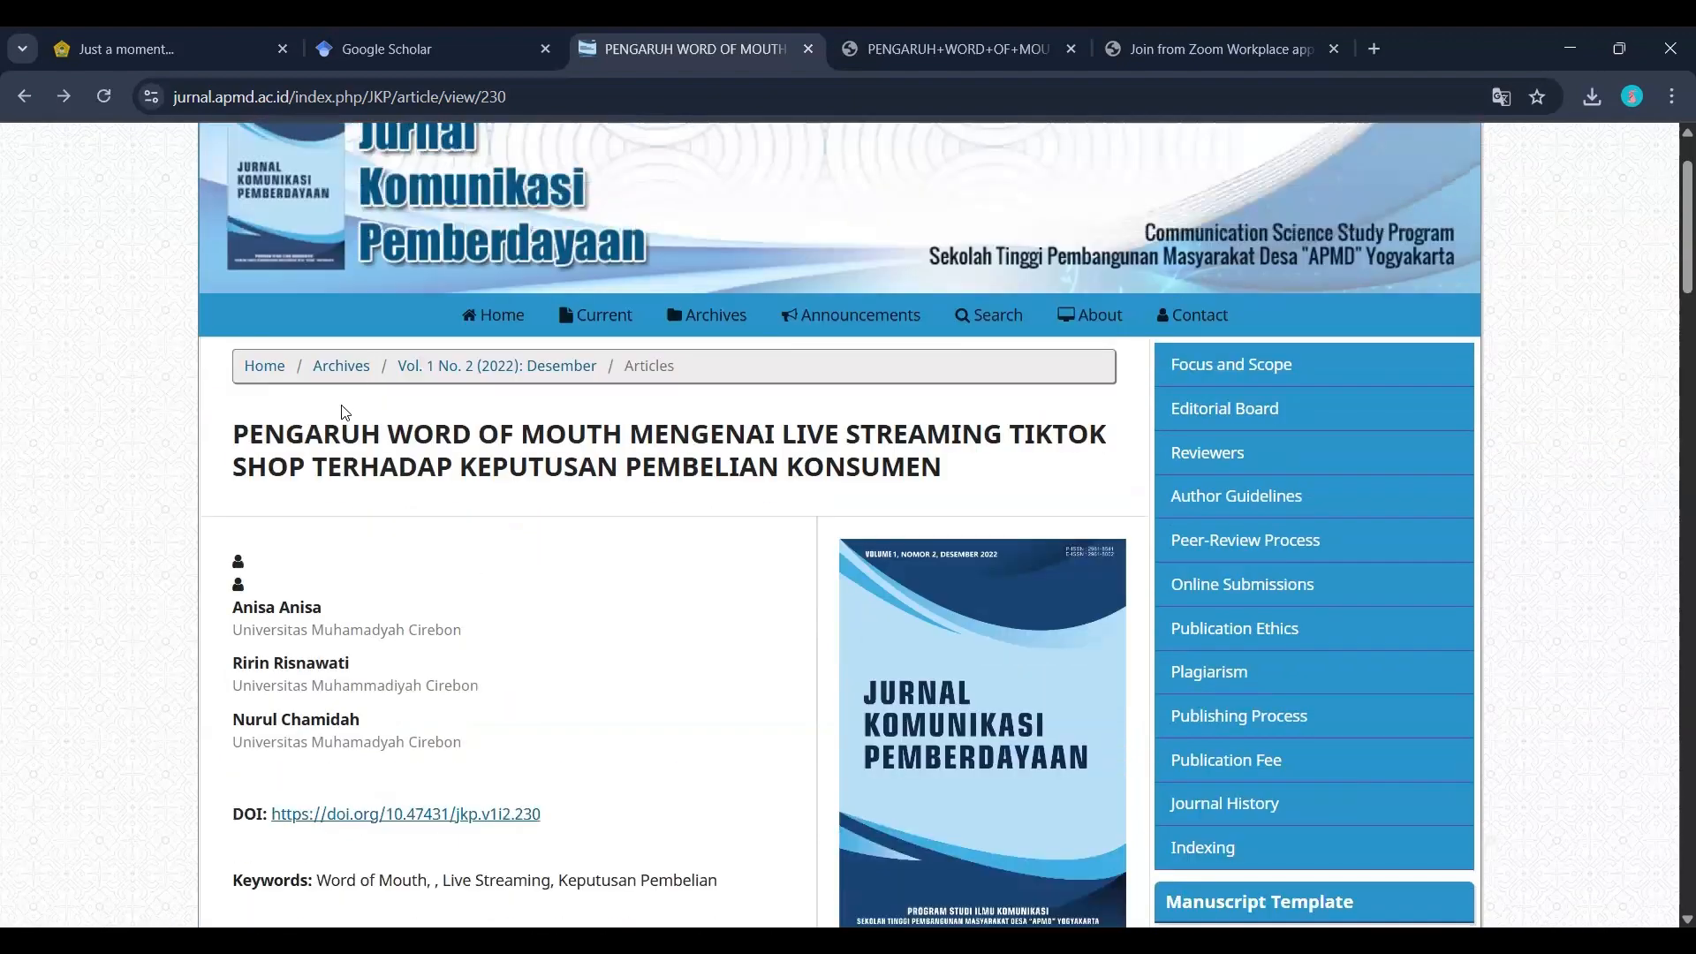
pyautogui.scroll(-3, 376, 415)
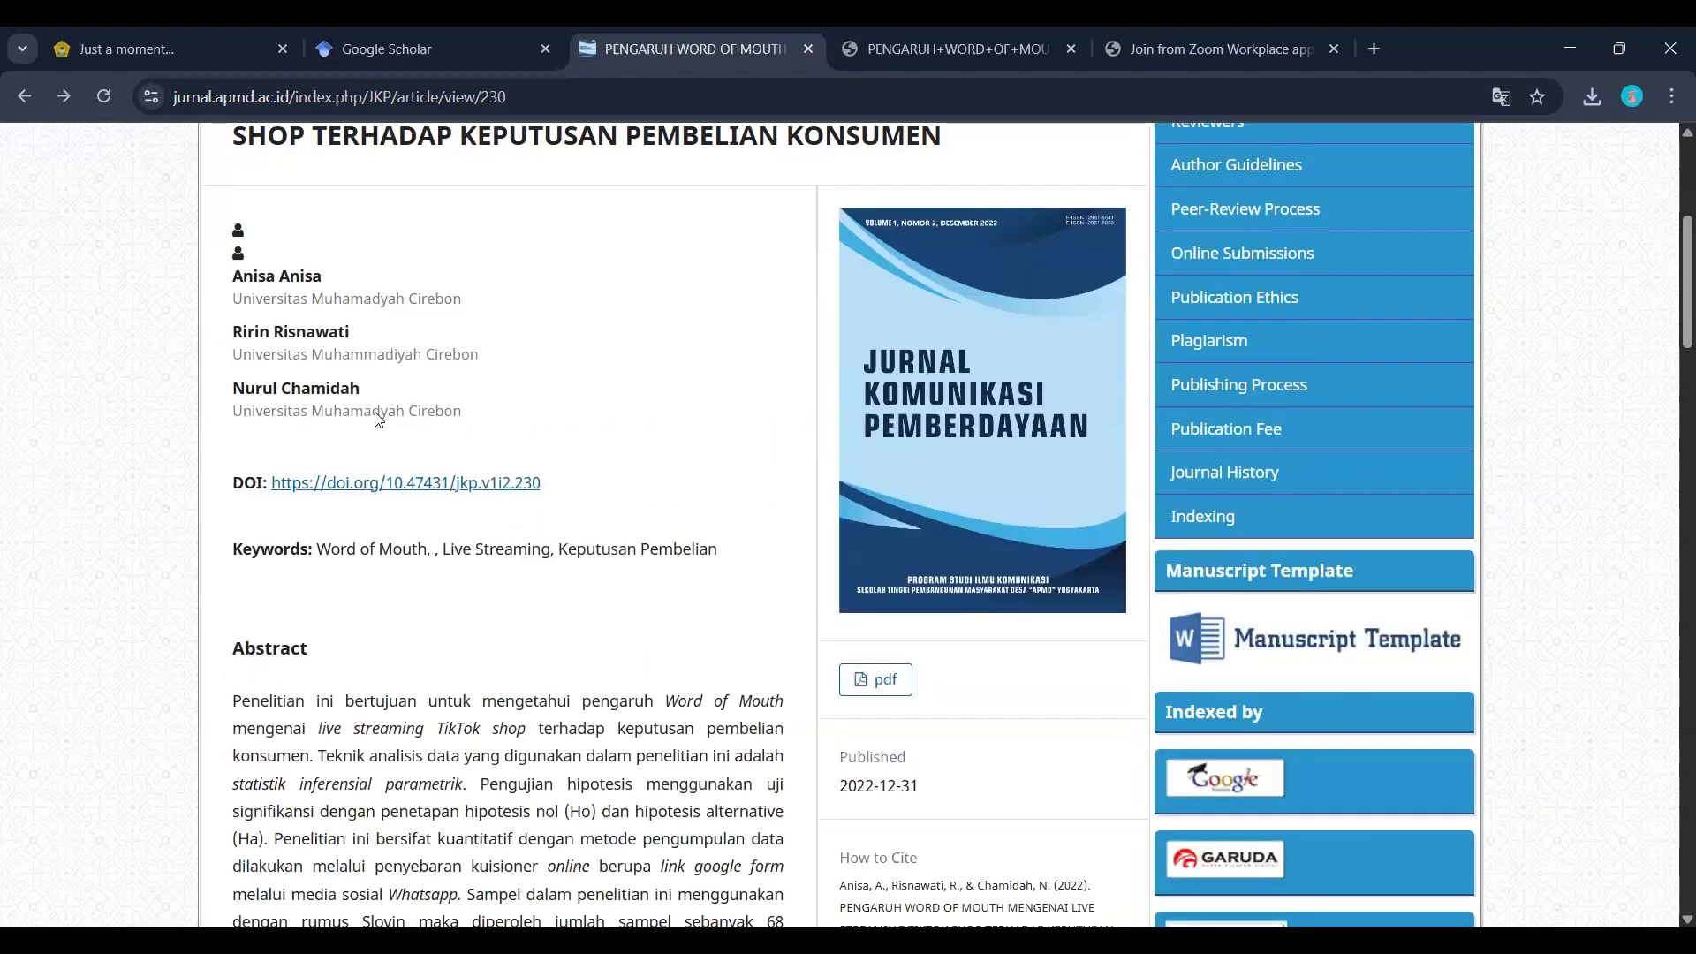
pyautogui.scroll(-5, 378, 415)
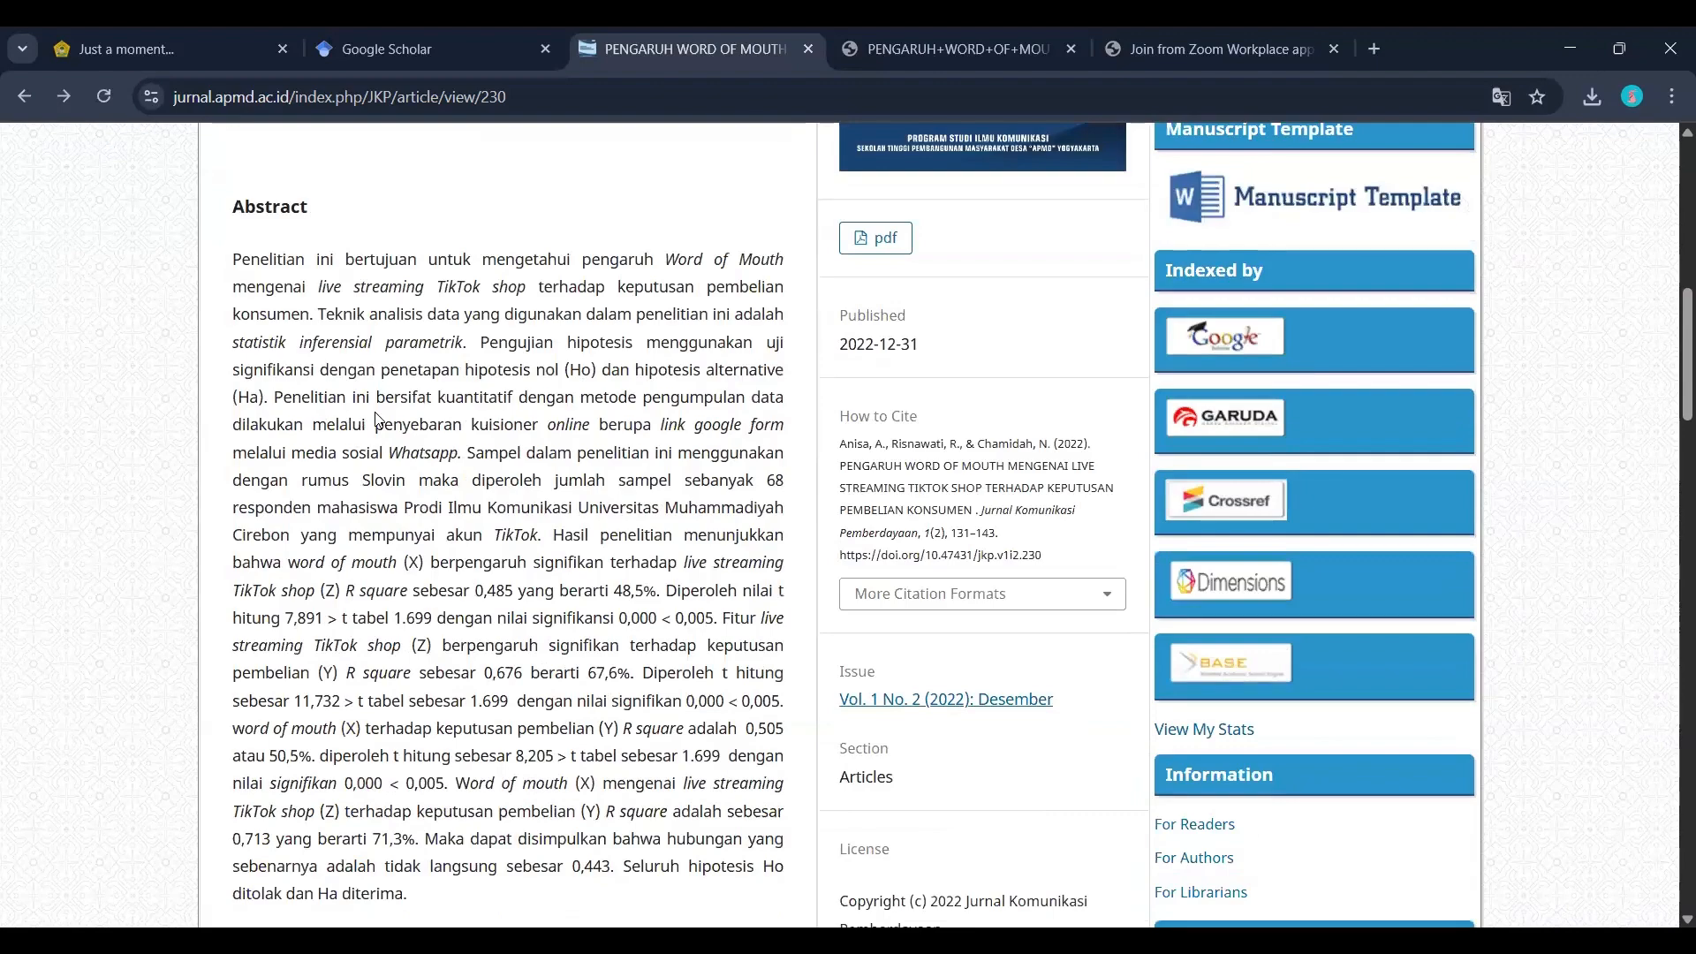
pyautogui.scroll(-1, 376, 417)
pyautogui.scroll(10, 380, 397)
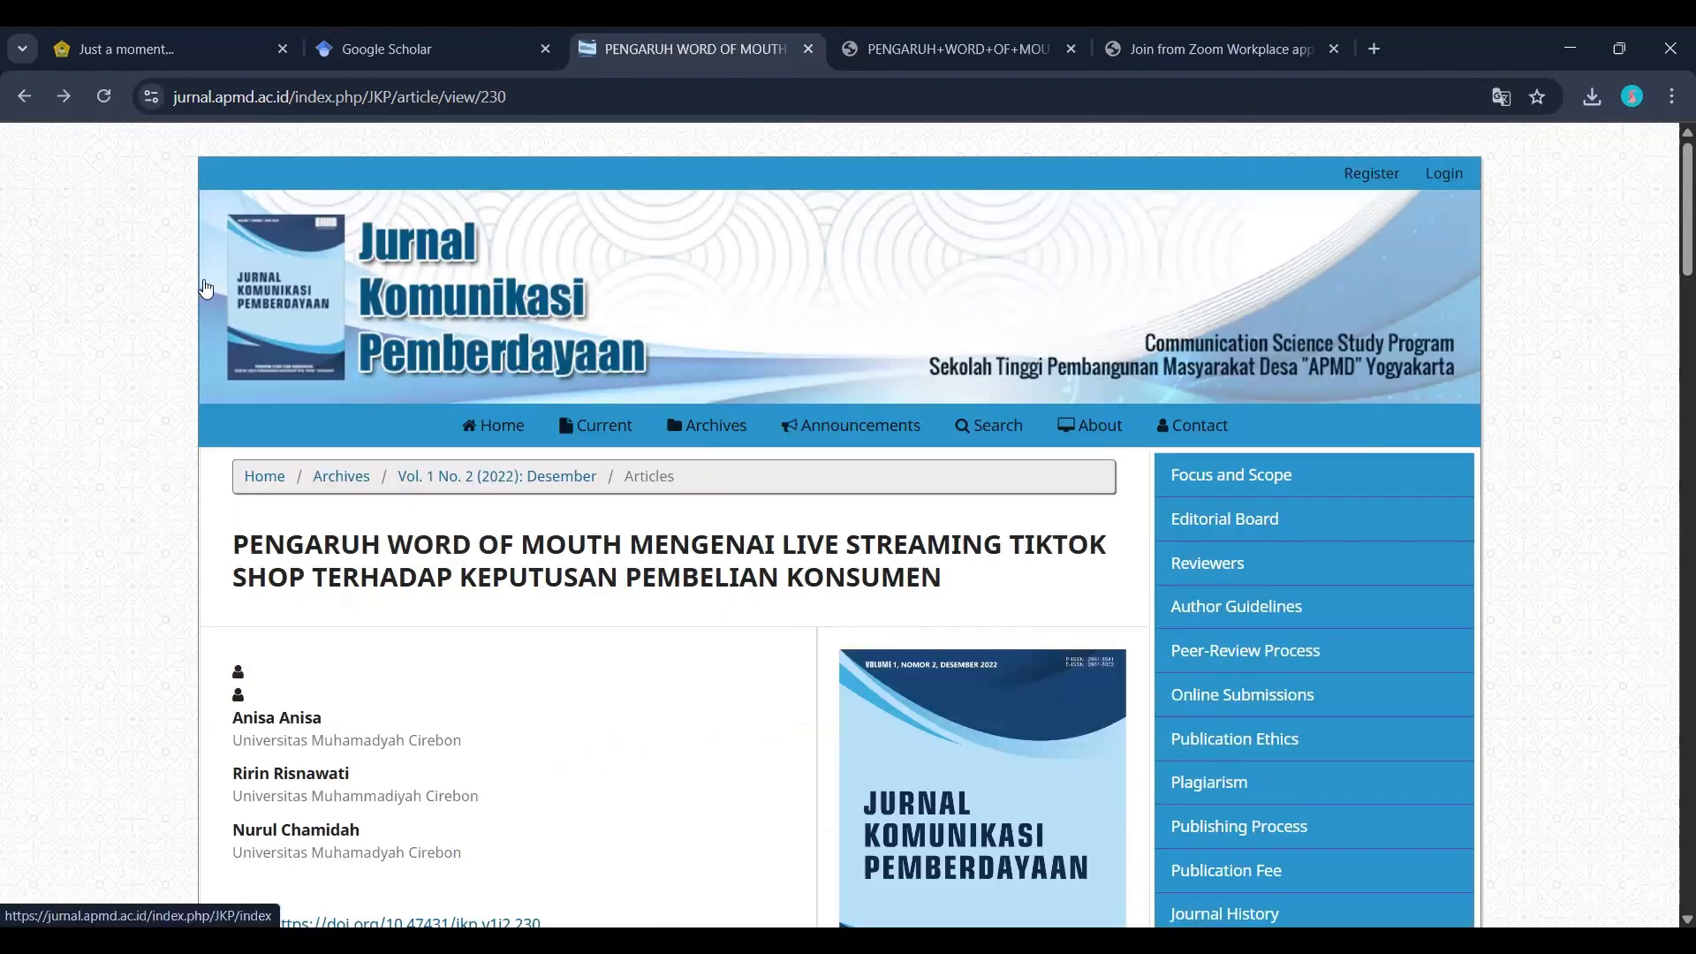
pyautogui.scroll(-4, 270, 645)
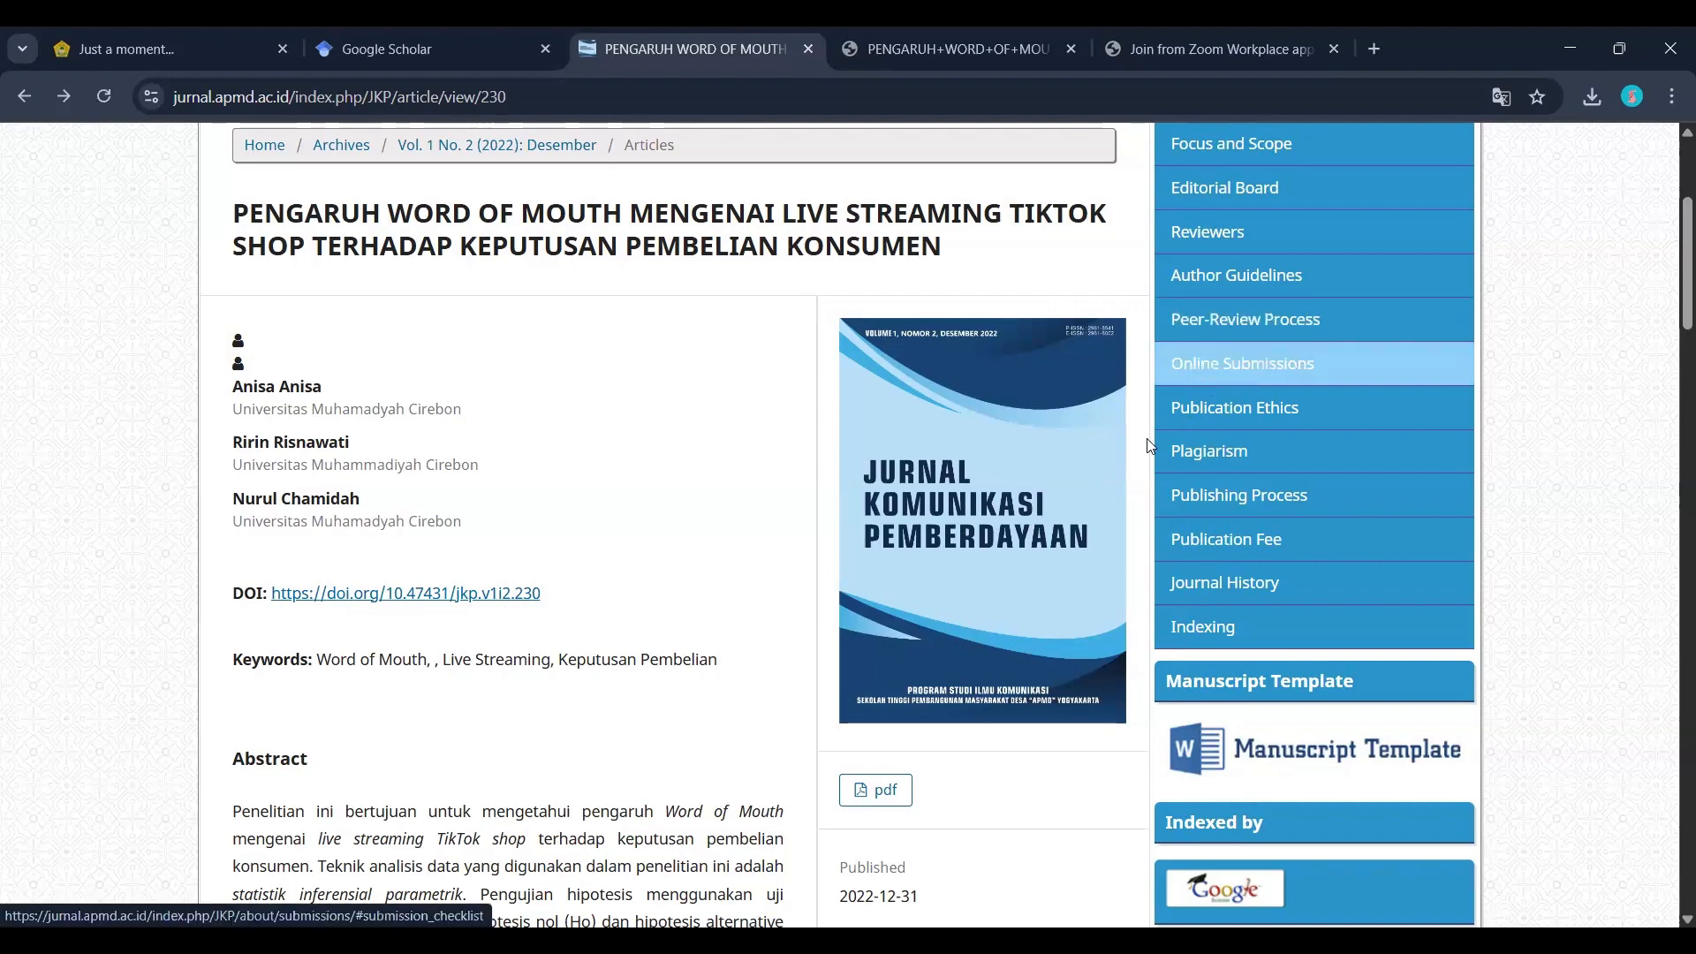
pyautogui.scroll(1, 517, 601)
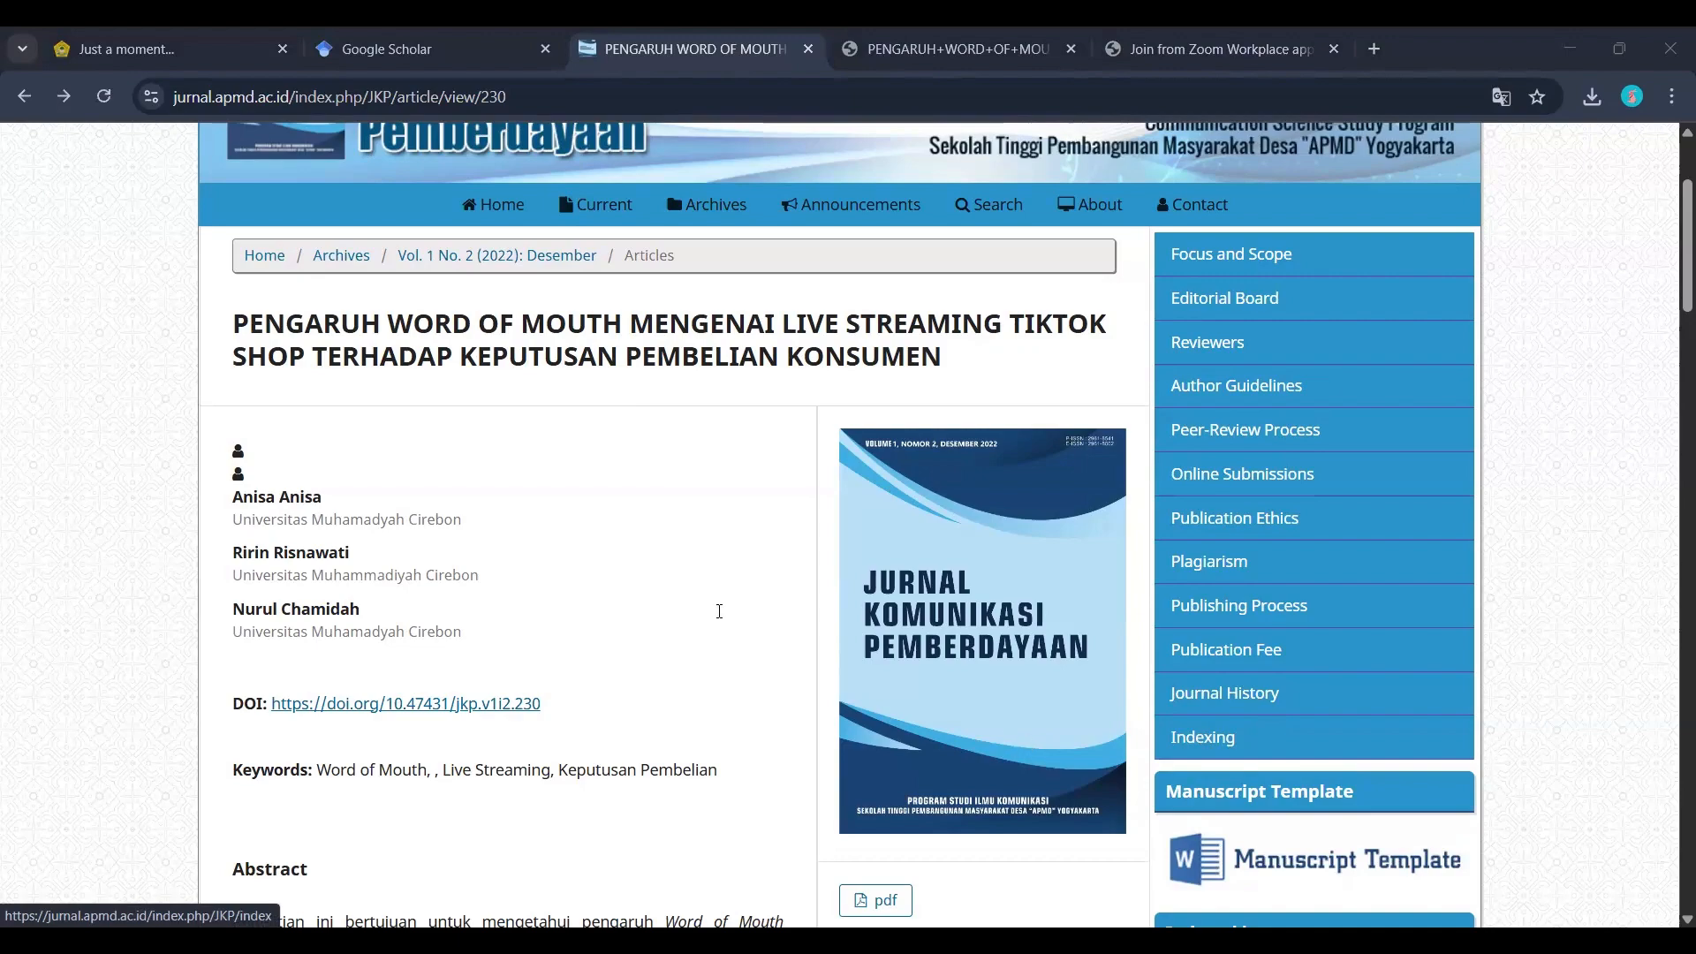
# Step: Read through the article's abstract and reference list, and return to the title area of the page
pyautogui.scroll(-6, 197, 361)
pyautogui.scroll(-7, 309, 354)
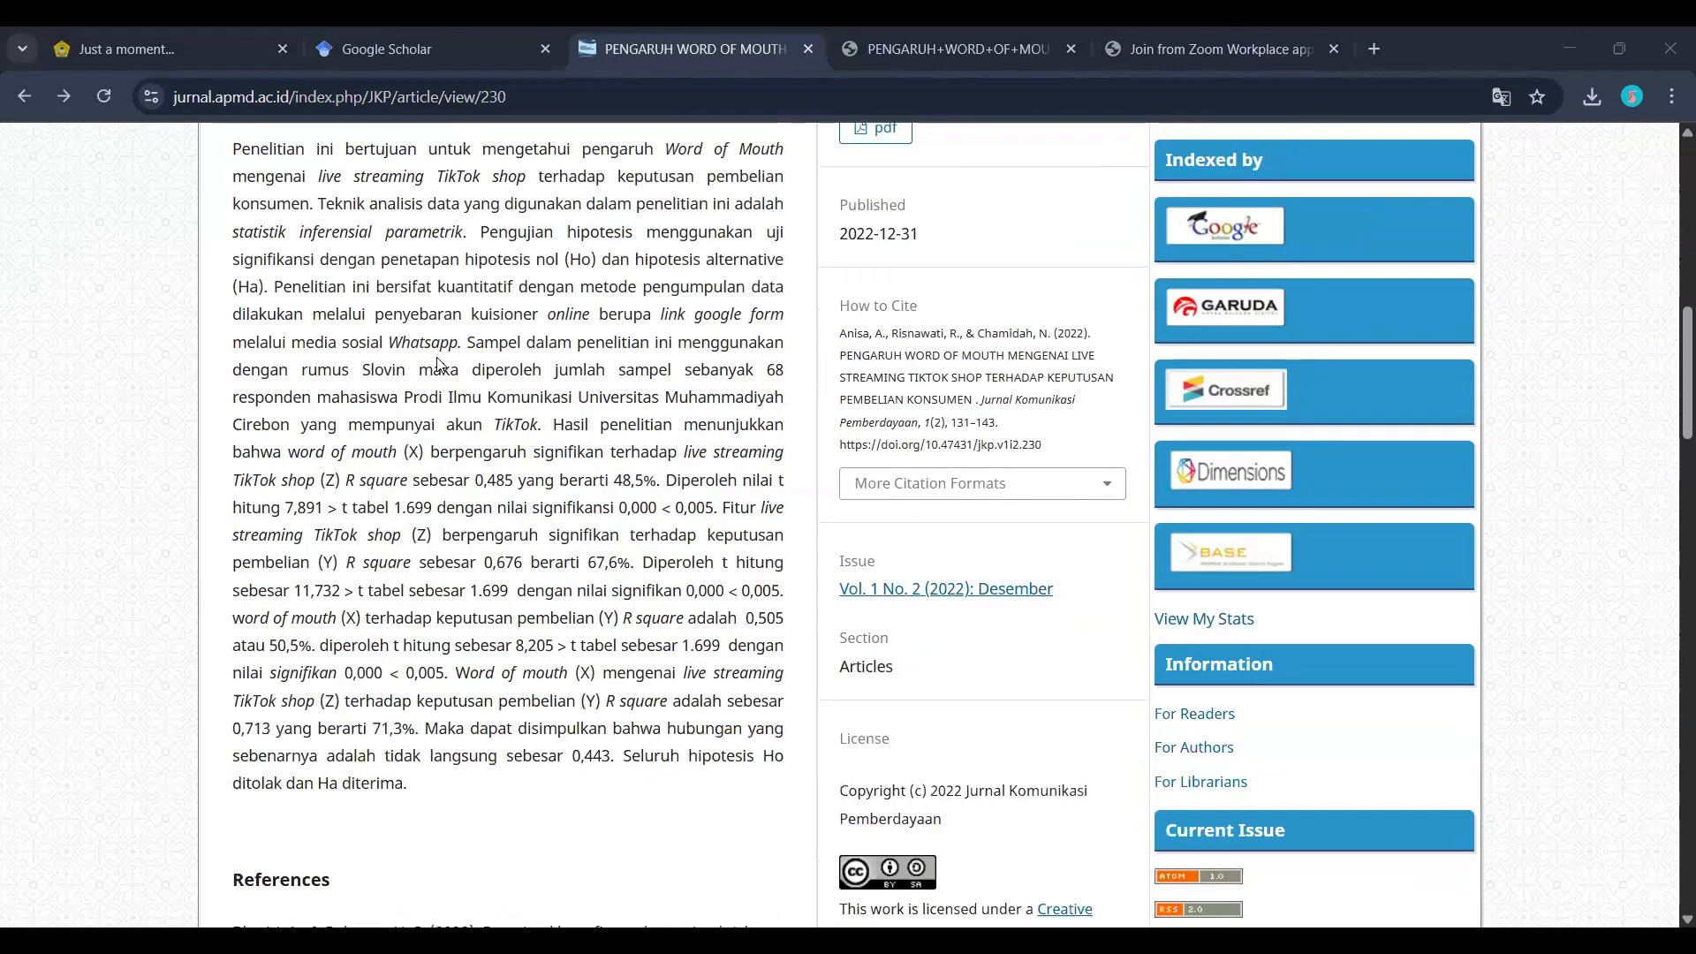
pyautogui.scroll(-3, 439, 365)
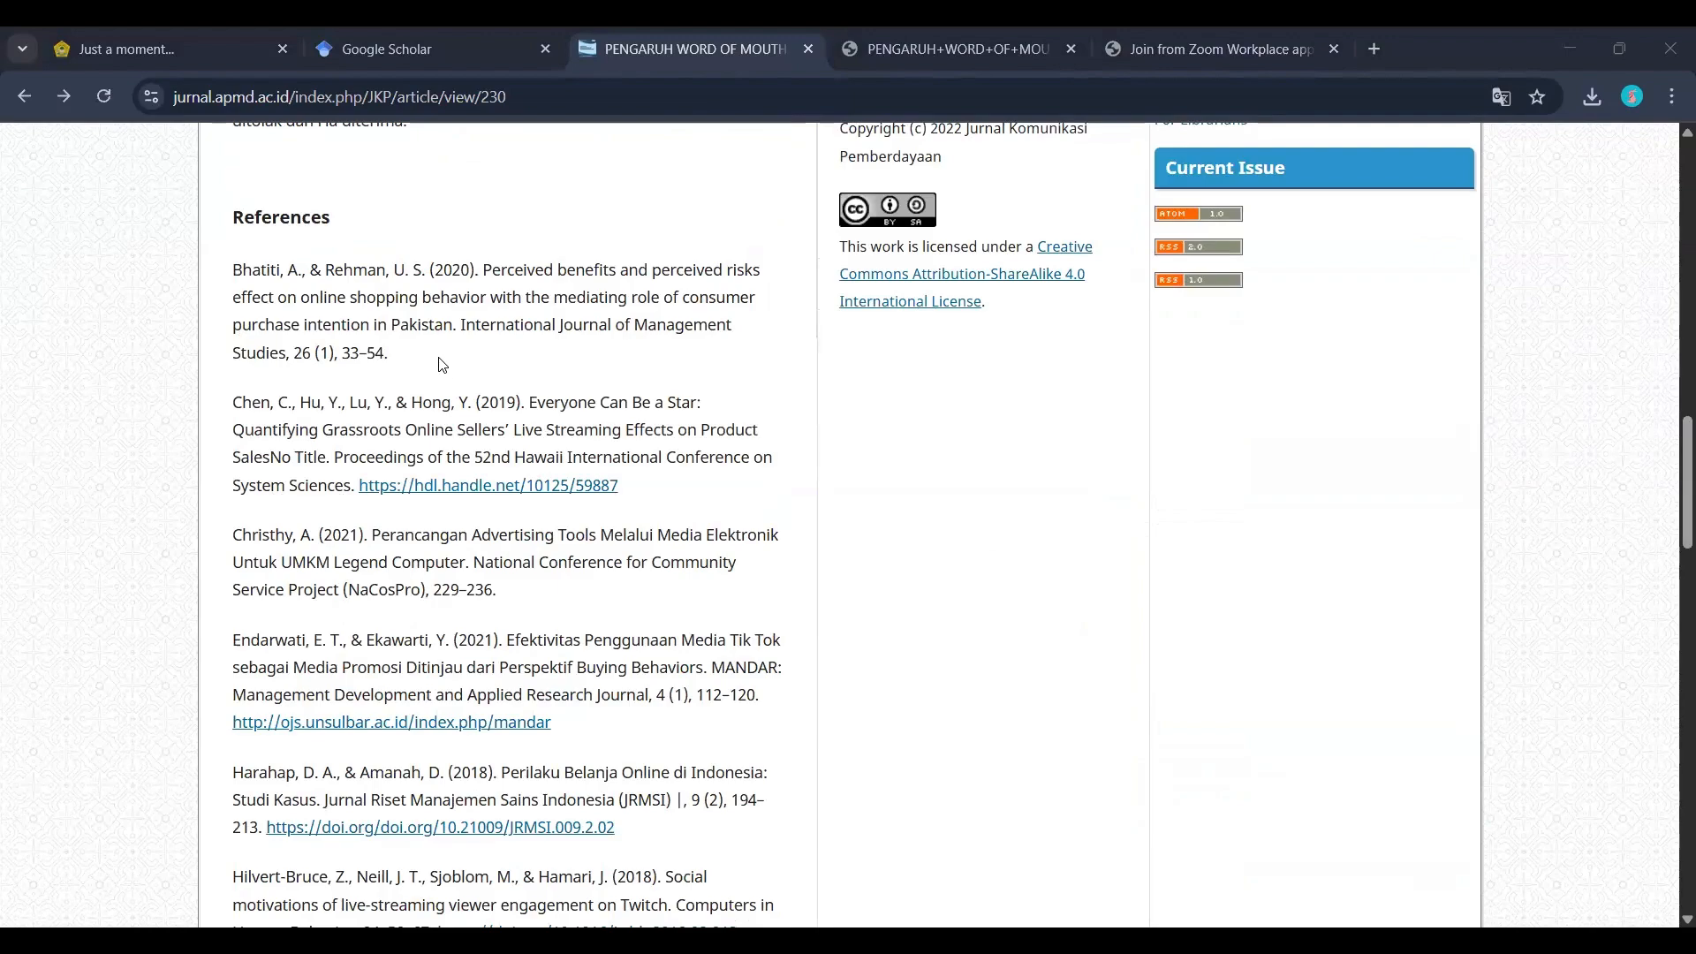
pyautogui.scroll(-3, 407, 406)
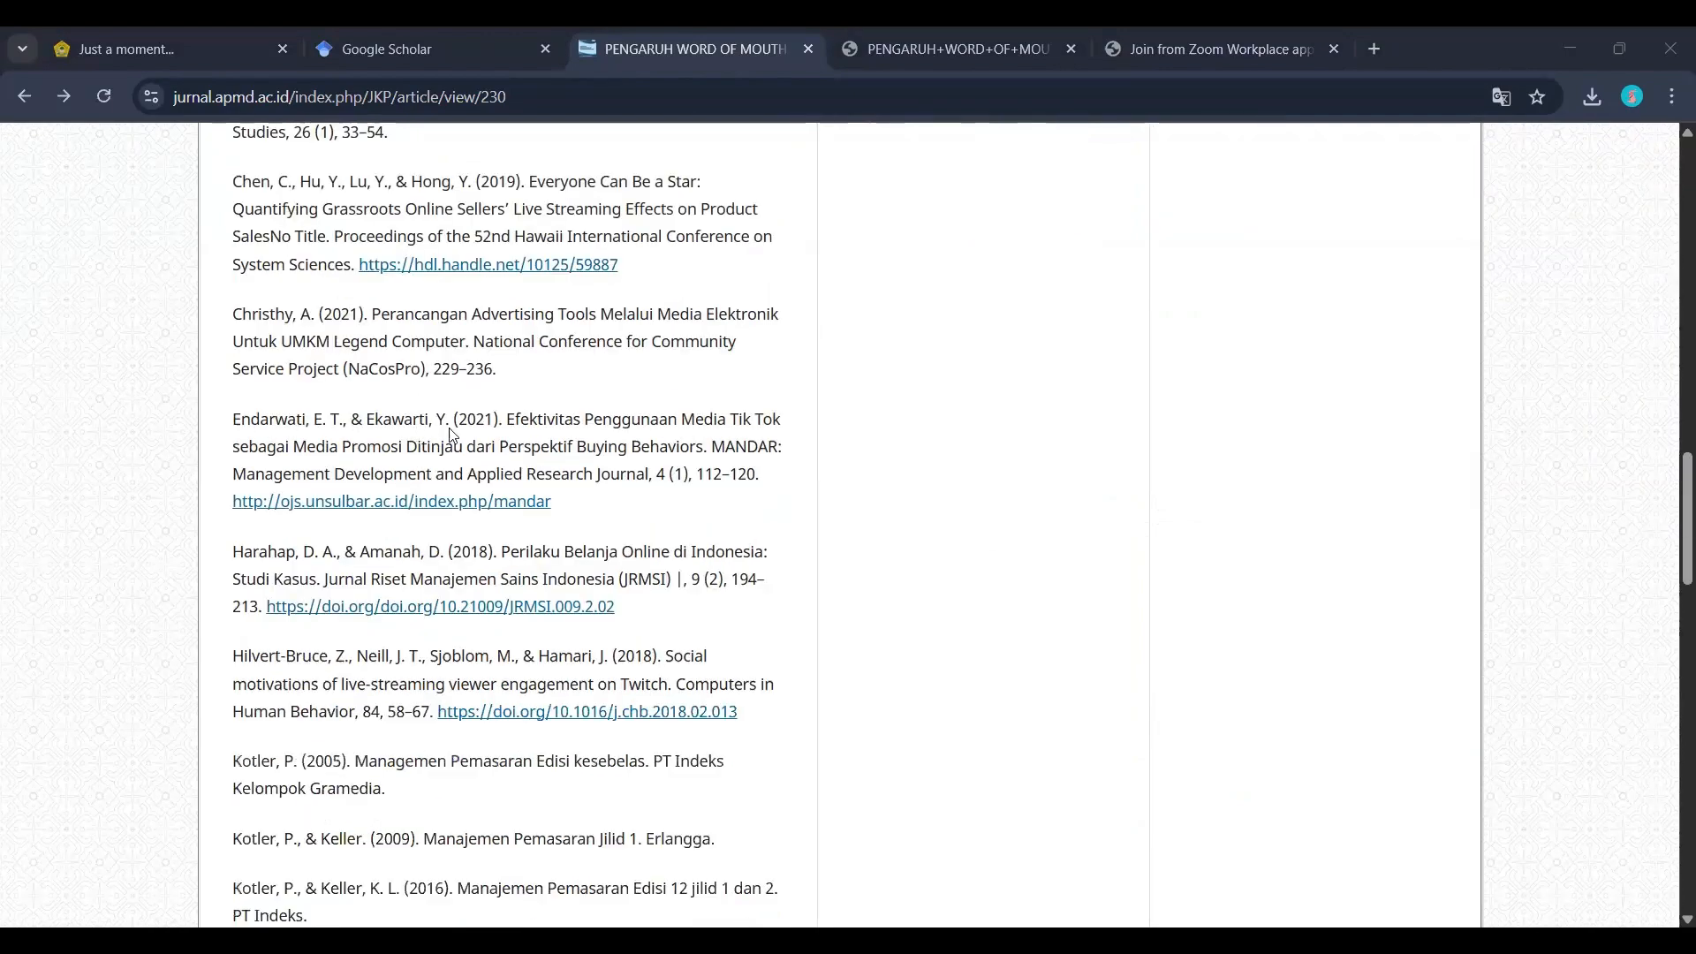
pyautogui.scroll(-1, 297, 241)
pyautogui.scroll(1, 302, 221)
pyautogui.scroll(3, 334, 342)
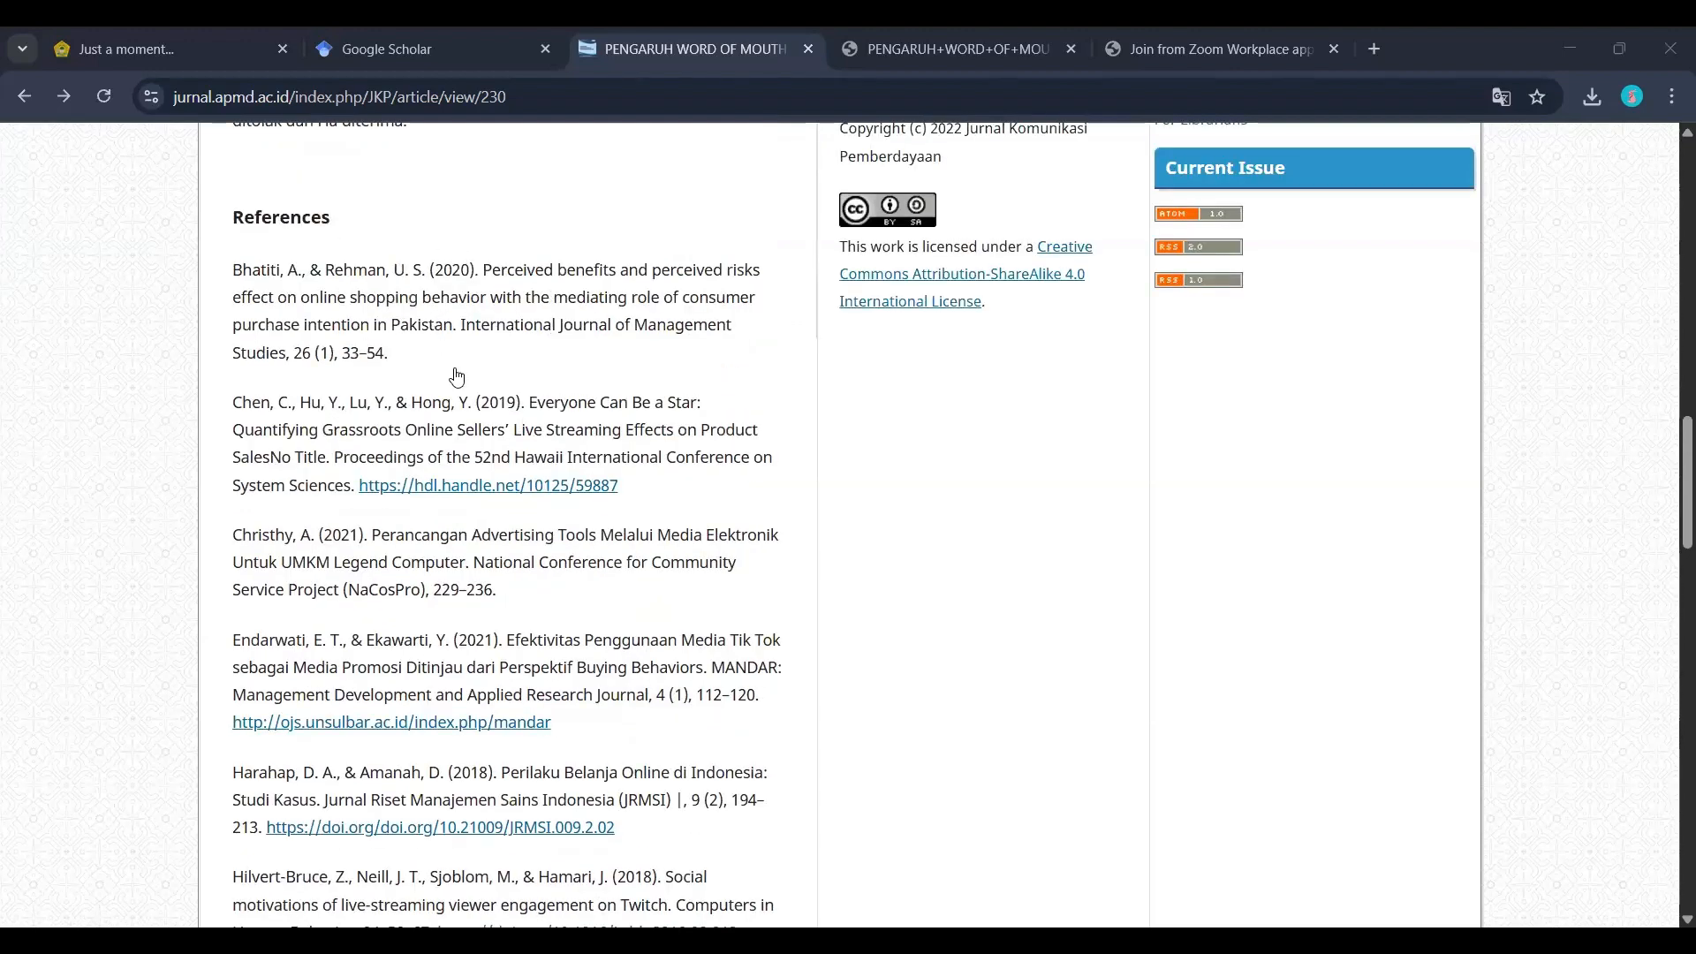
pyautogui.scroll(-1, 457, 377)
pyautogui.scroll(1, 457, 377)
pyautogui.scroll(-8, 639, 386)
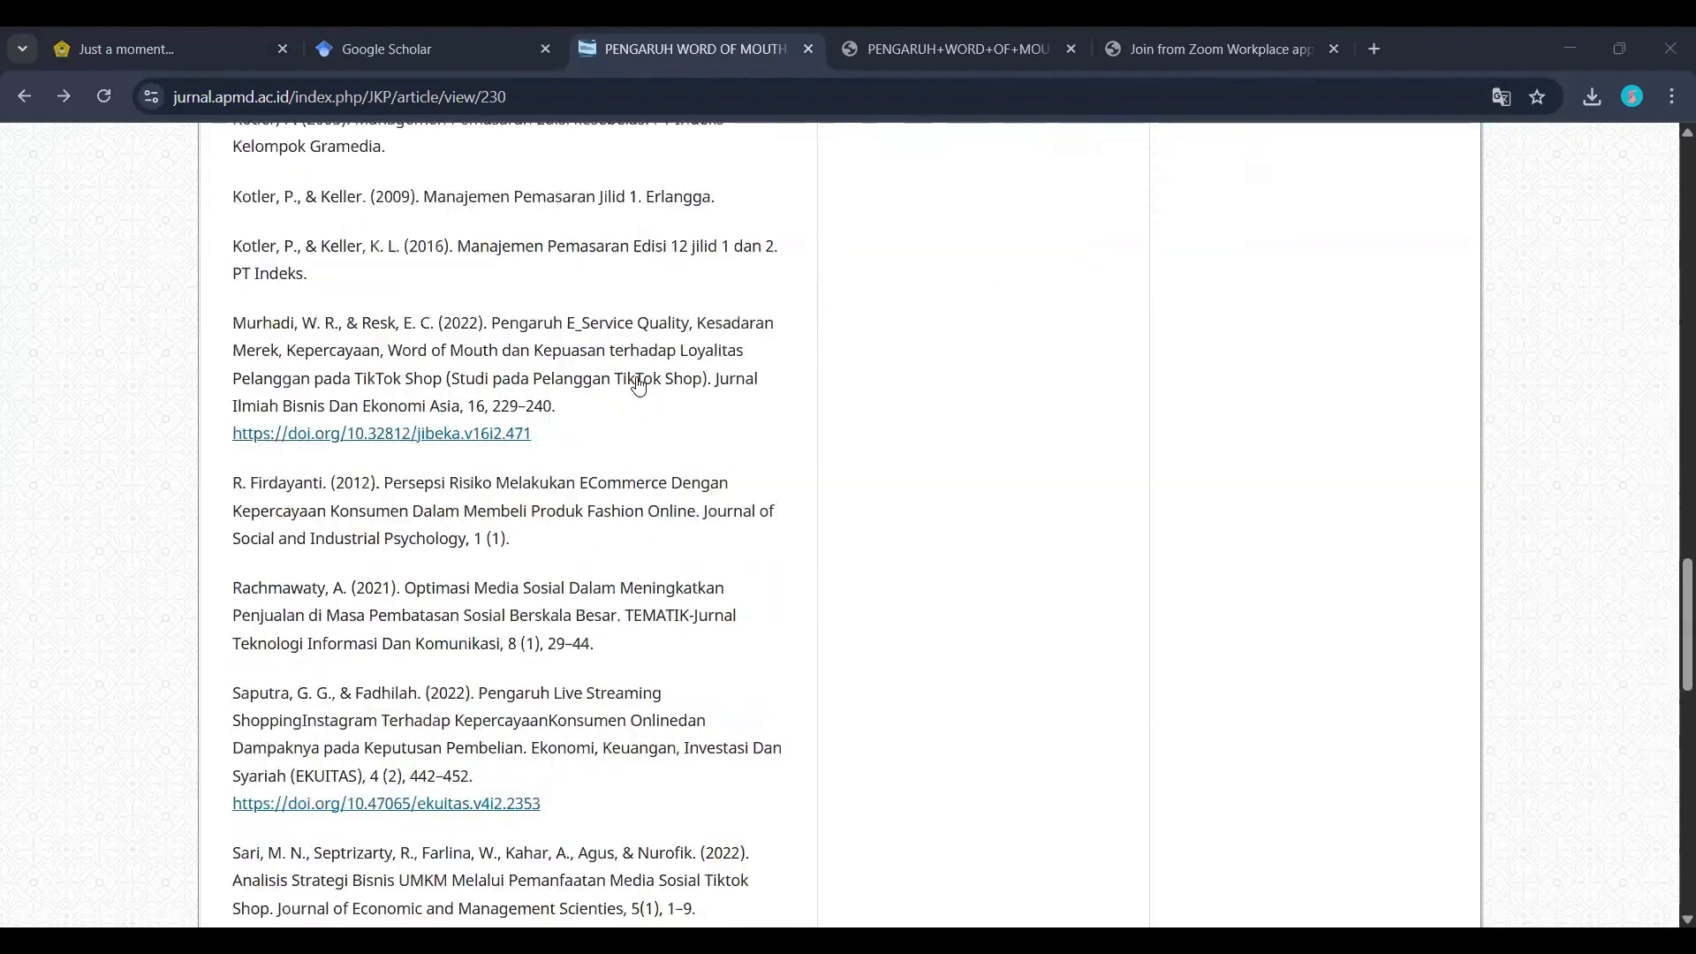
pyautogui.scroll(20, 639, 386)
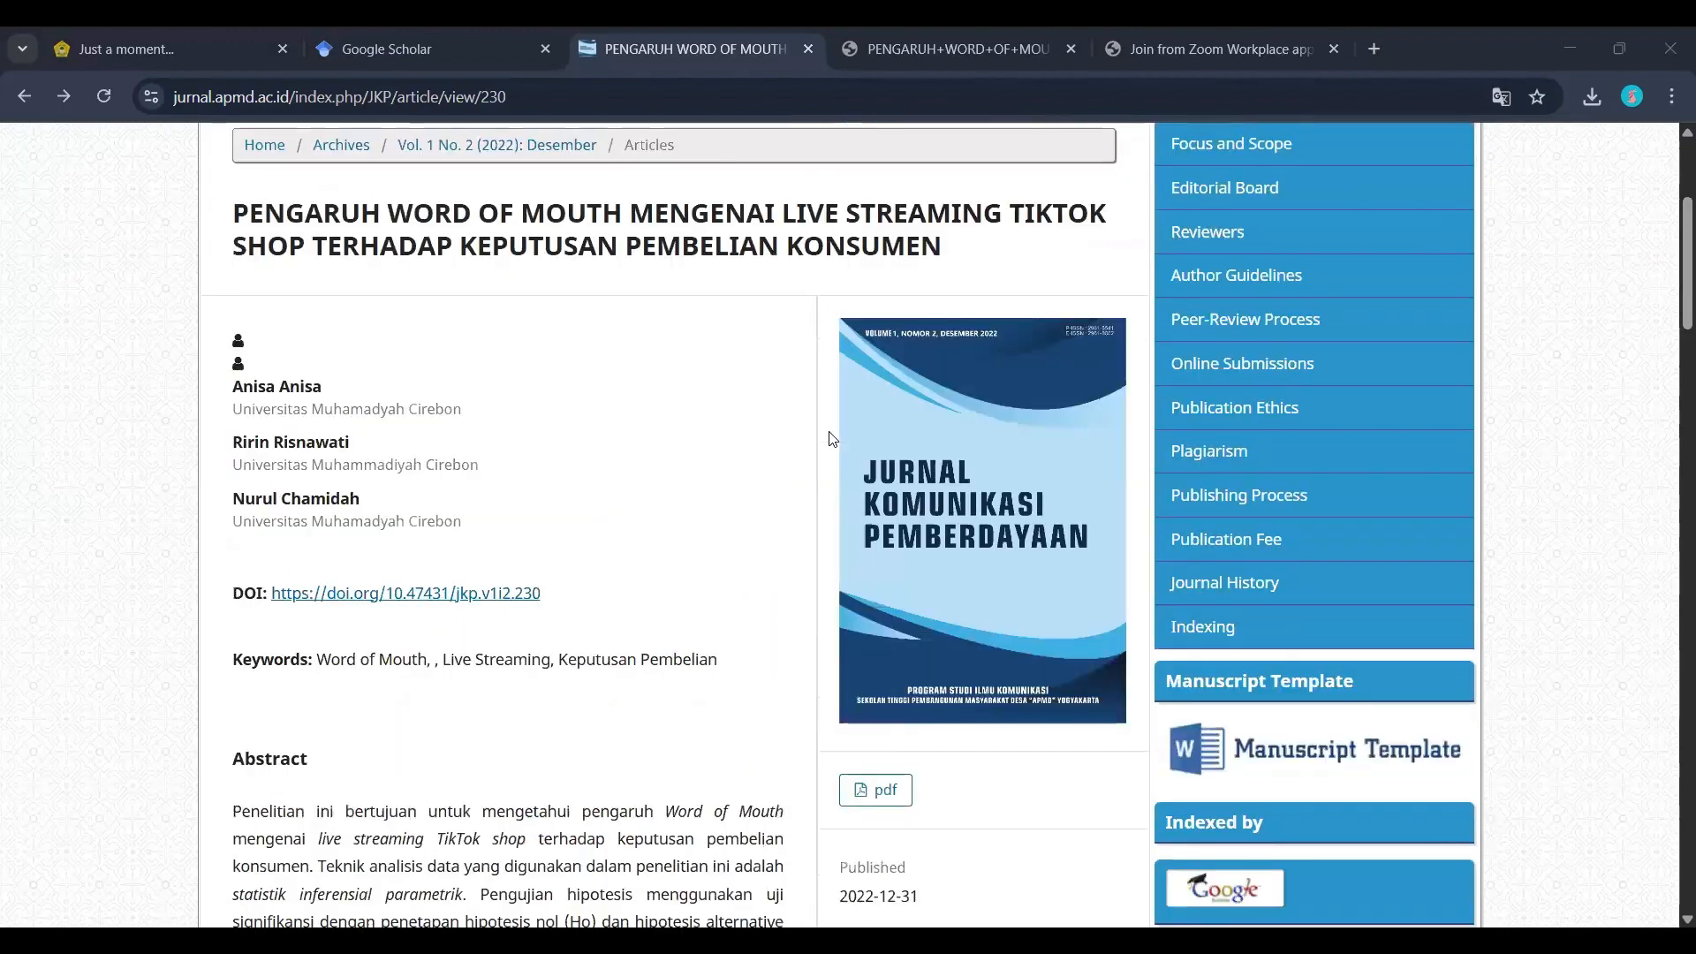
pyautogui.scroll(1, 353, 207)
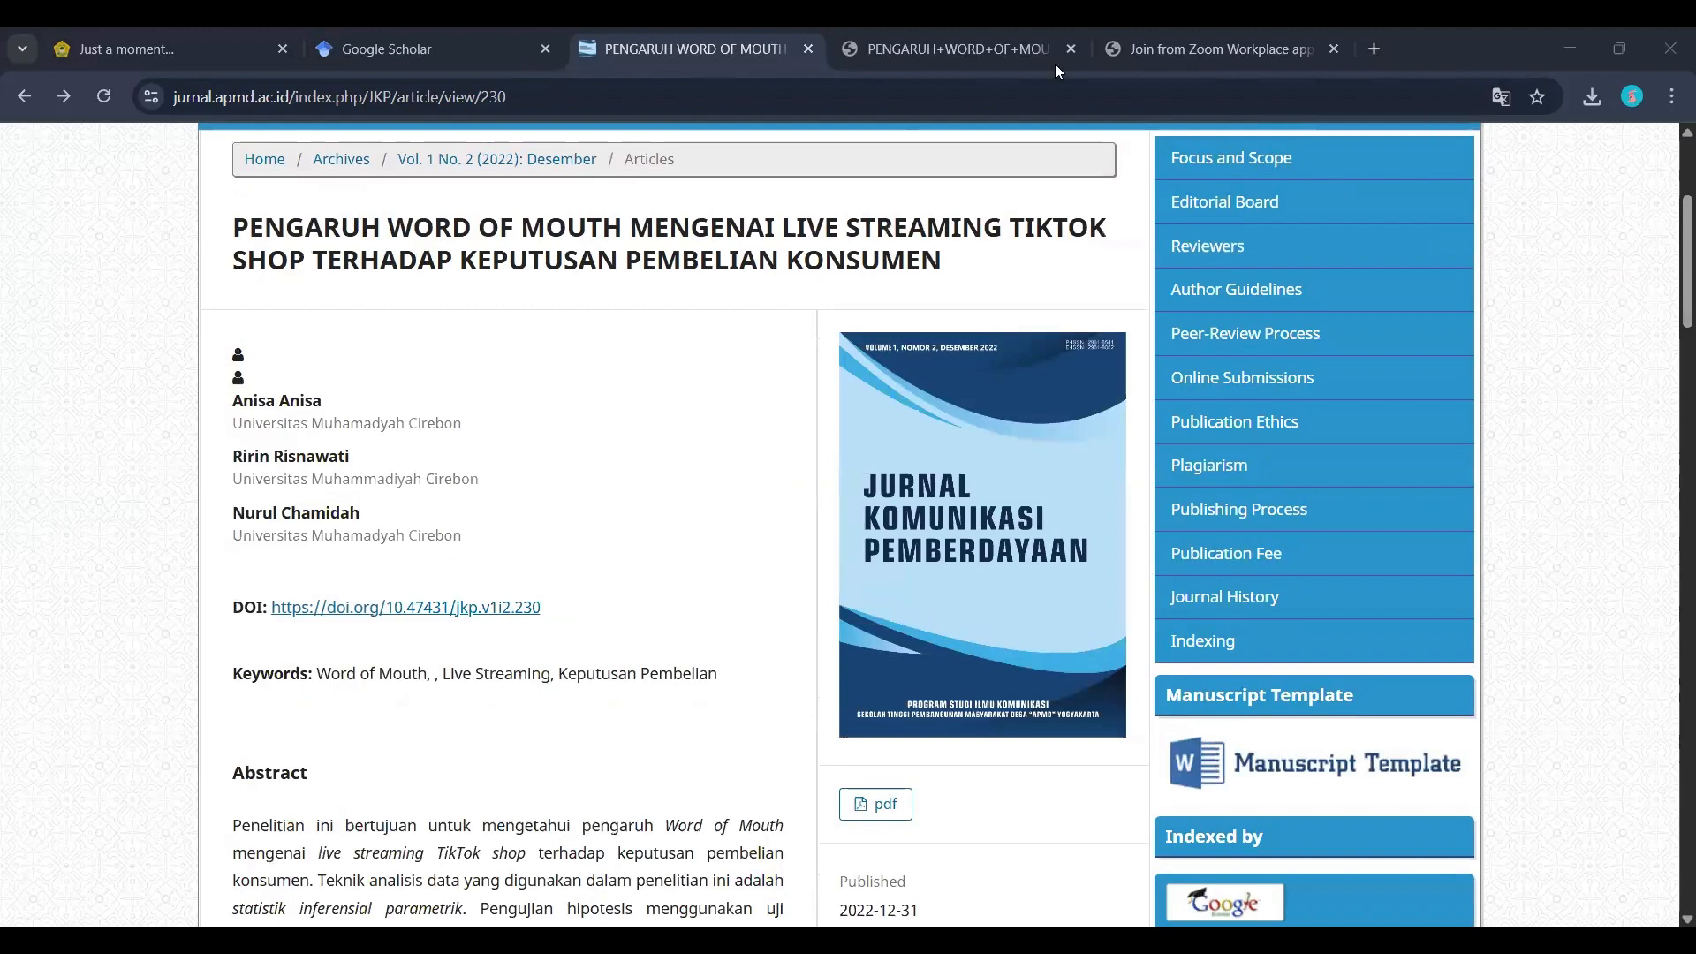
# Step: Go back from the article page to the Google Scholar results that led to it
pyautogui.click(1314, 49)
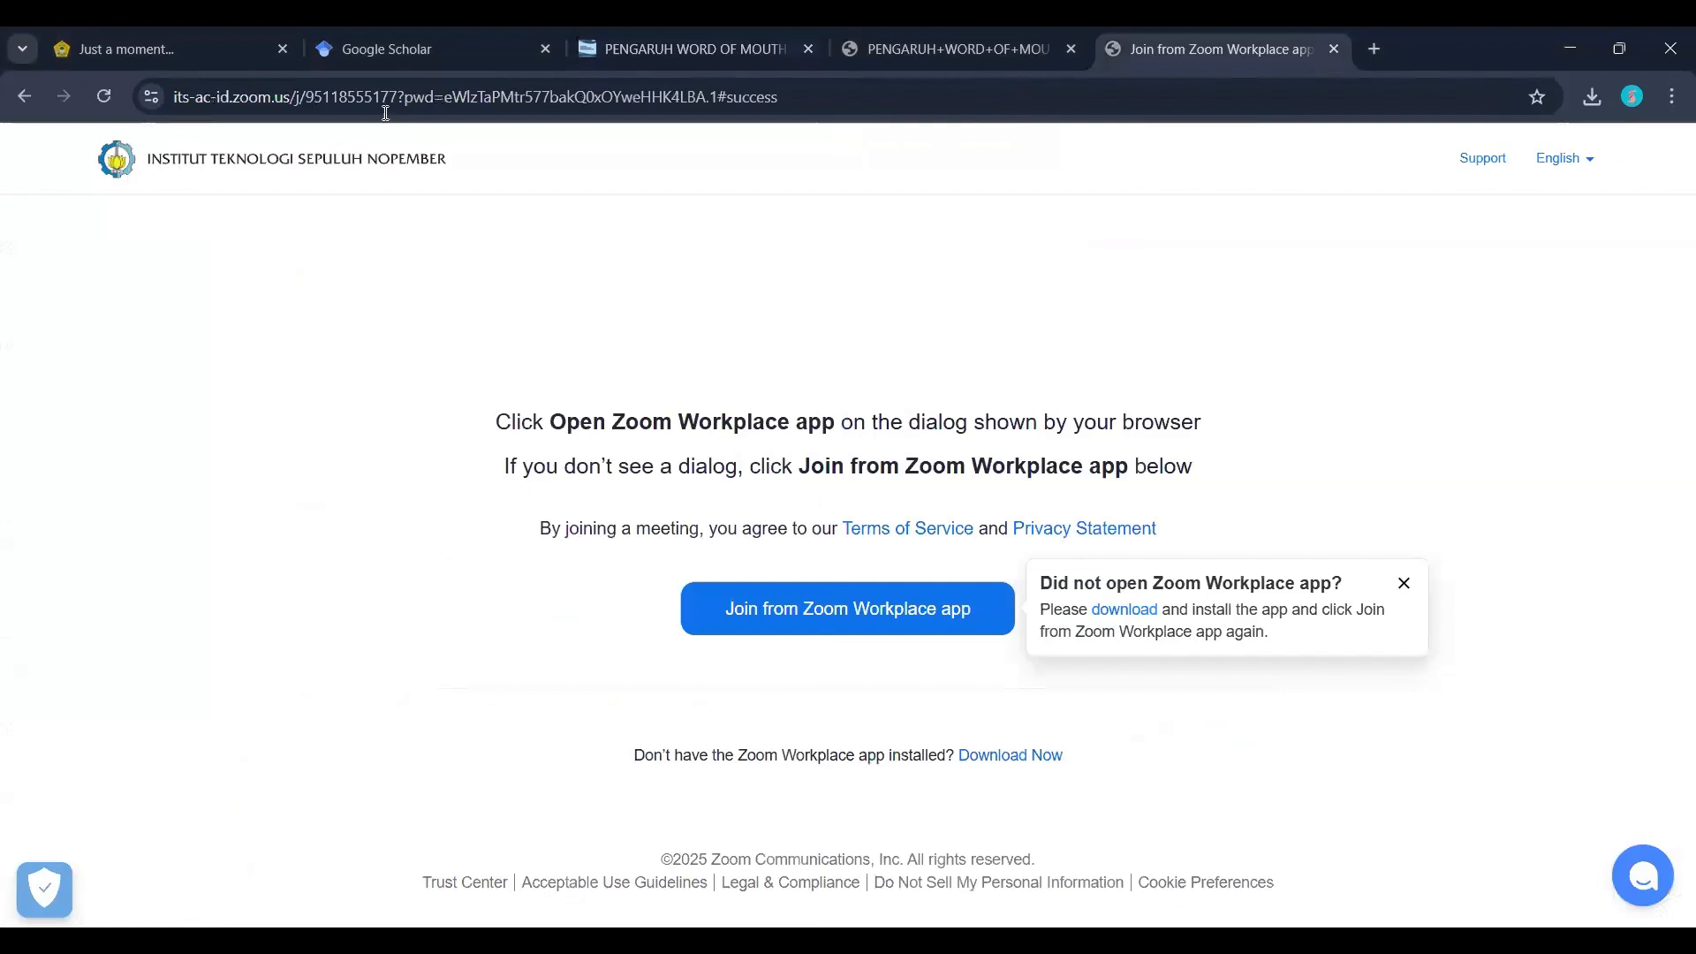
pyautogui.click(584, 66)
pyautogui.click(31, 99)
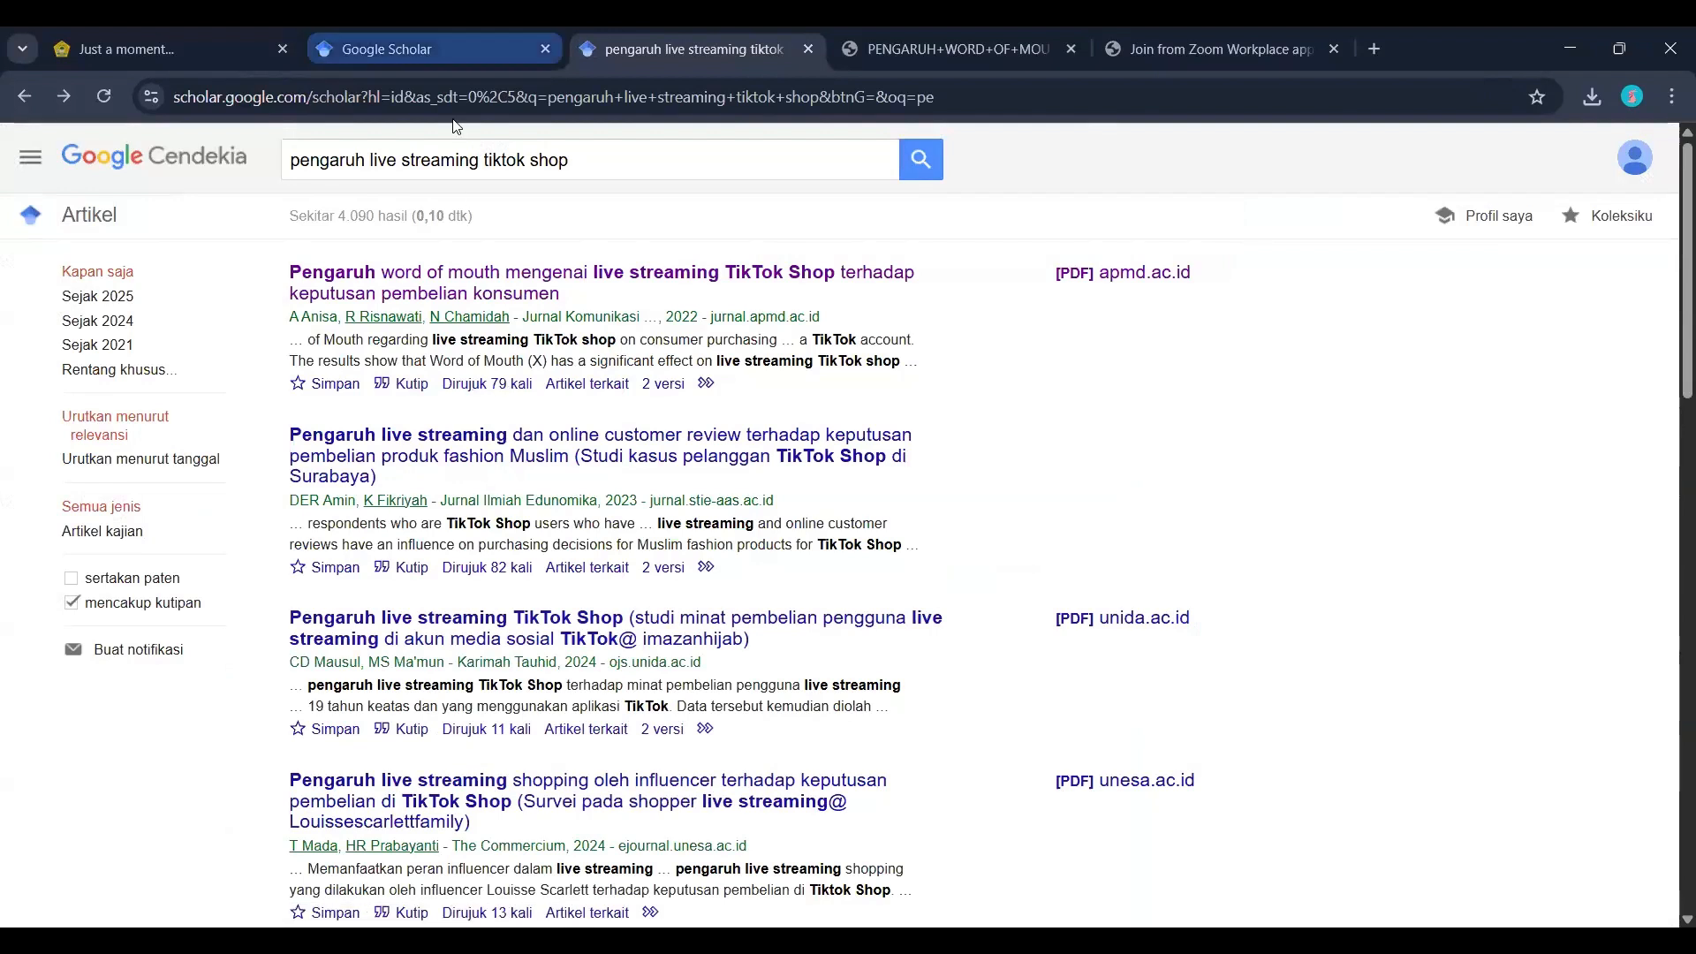
# Step: Search Google Scholar's home page for "pengaruh live streaming tiktok shop"
pyautogui.click(441, 49)
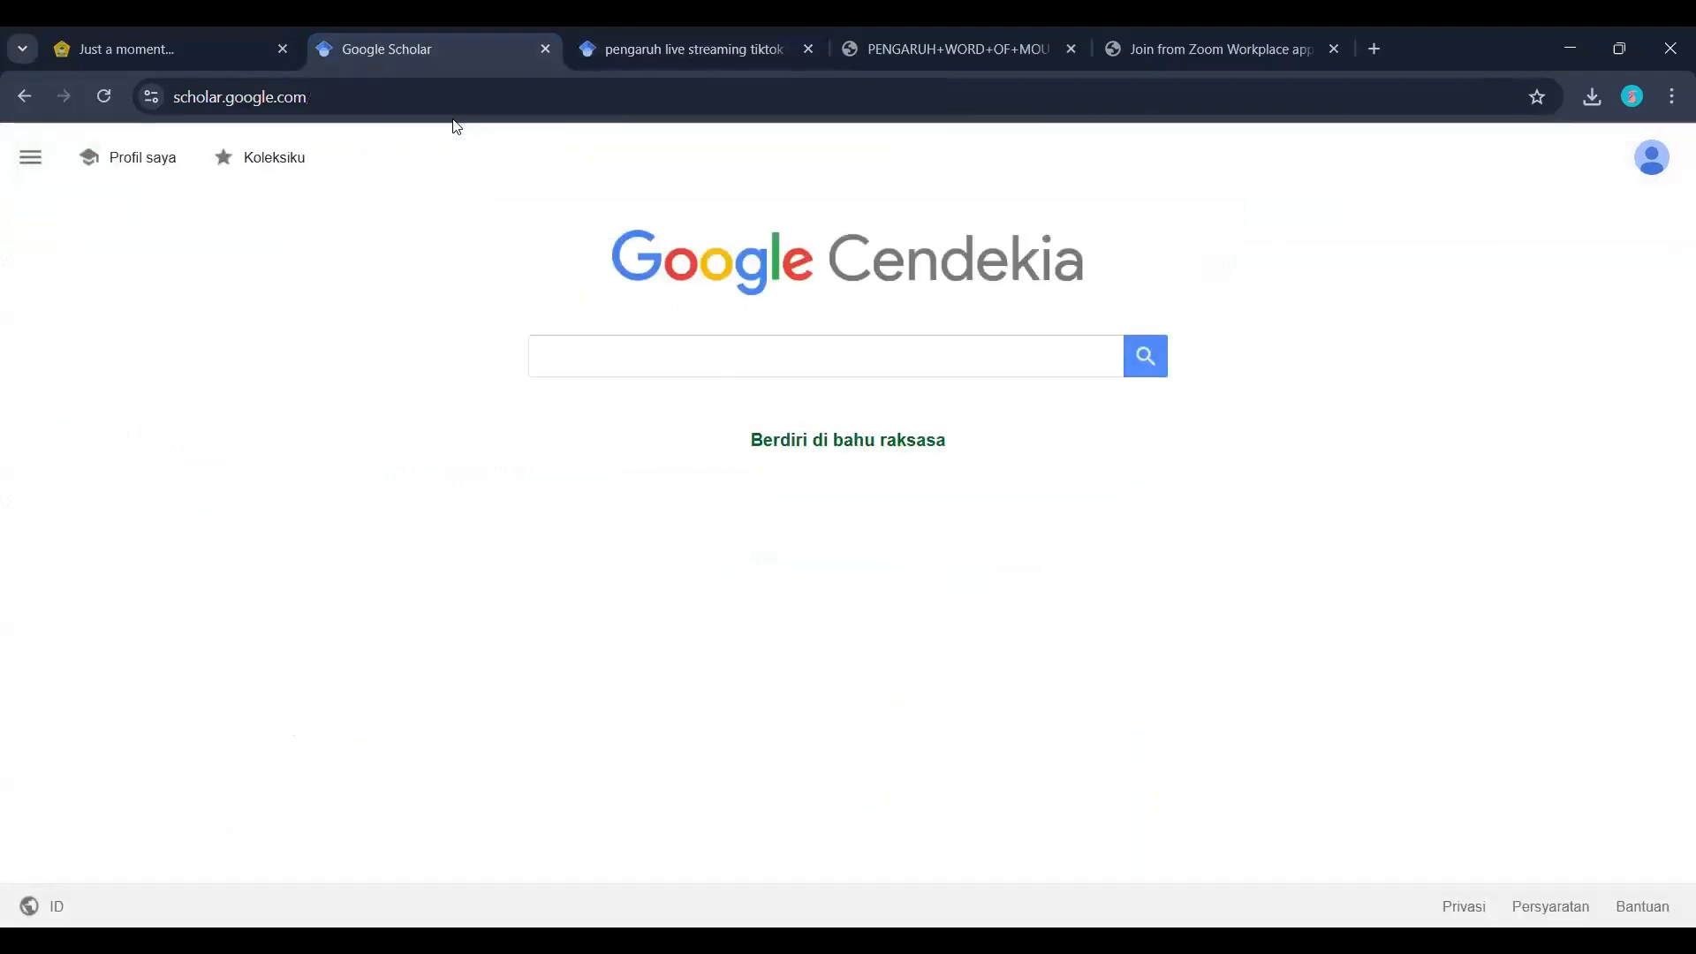
pyautogui.click(702, 363)
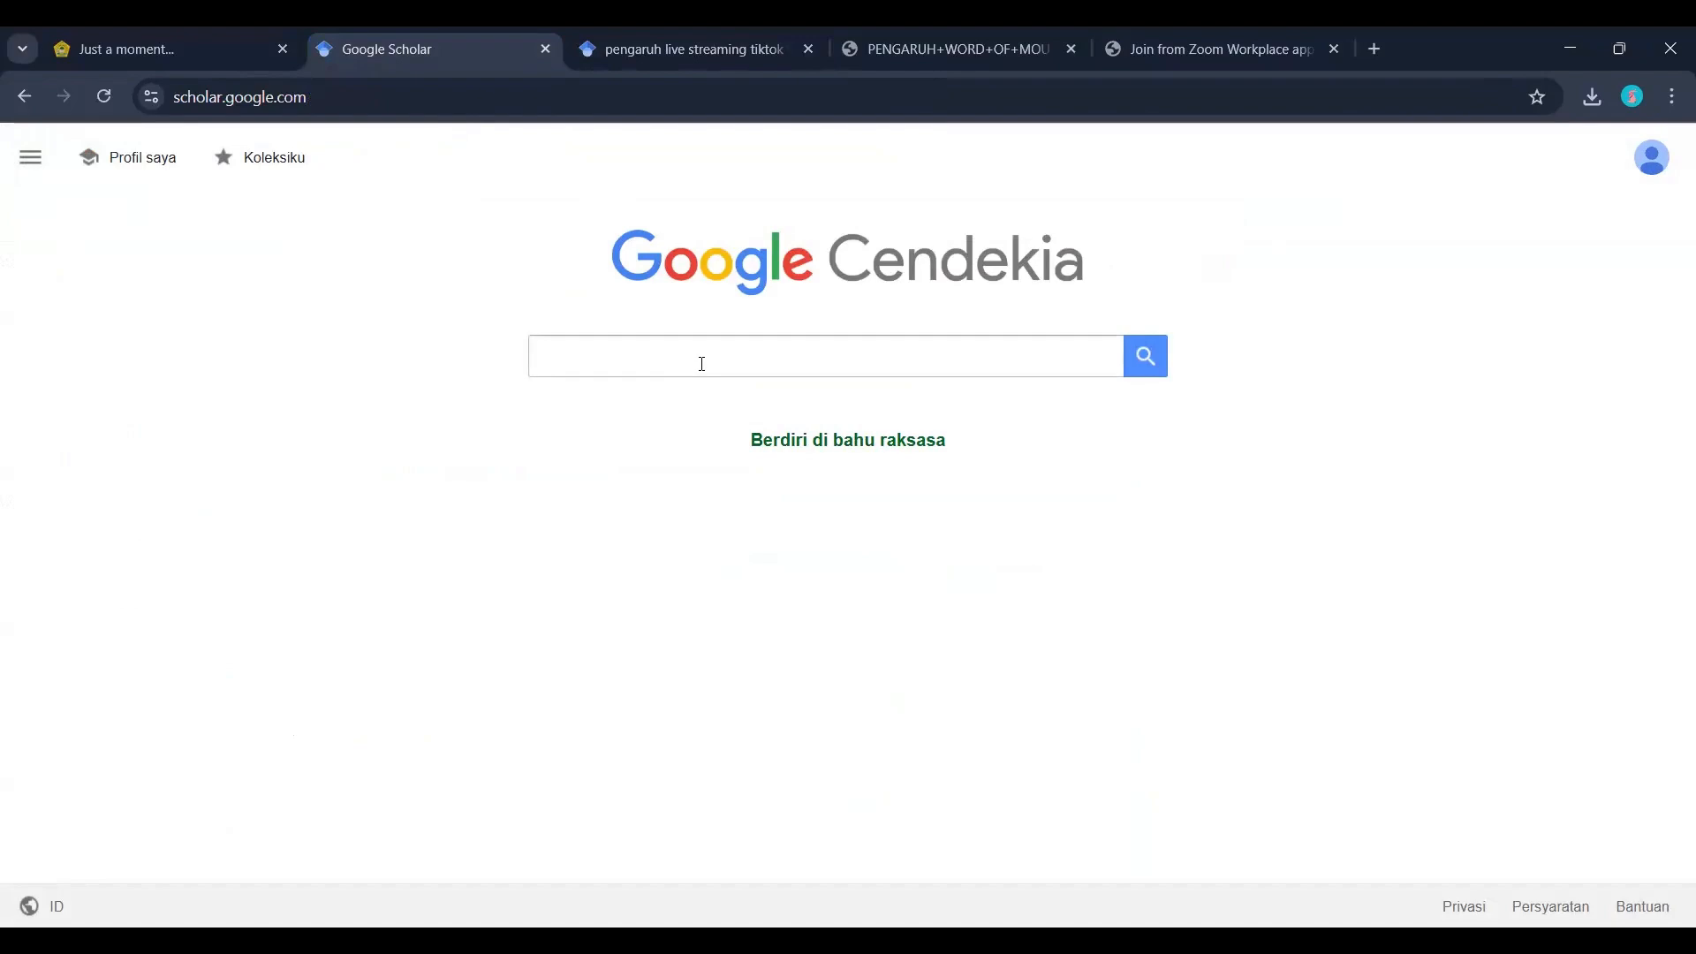
pyautogui.write('p')
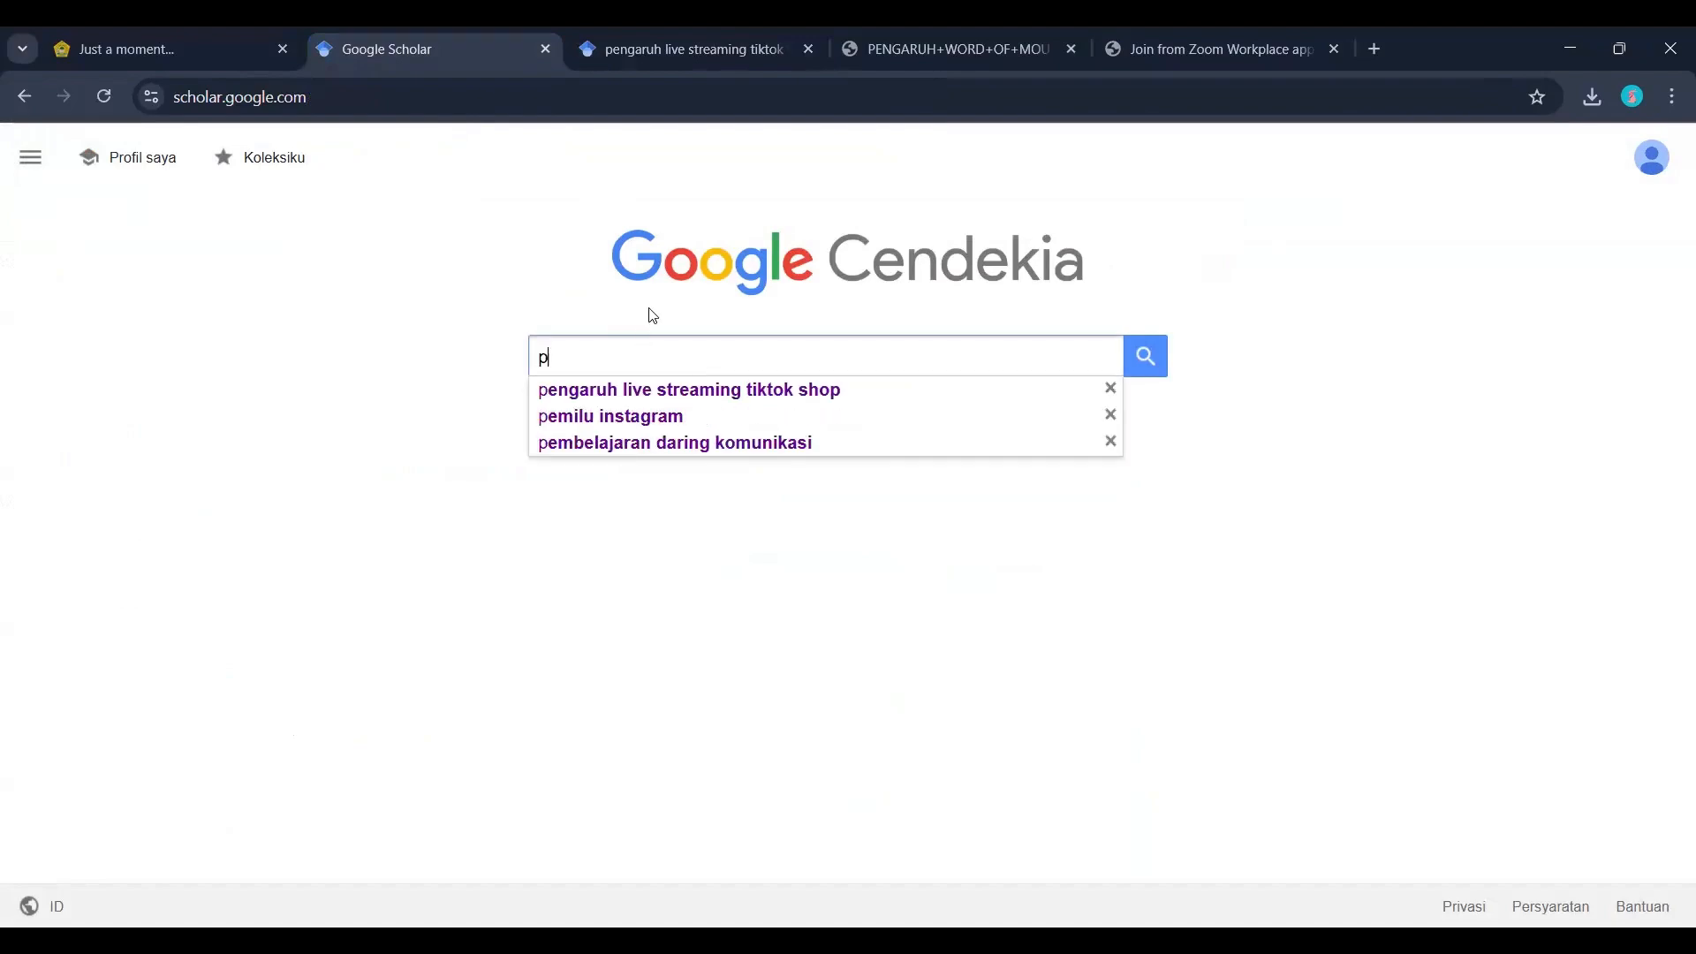
pyautogui.write('engaruh live')
pyautogui.press('Down')
pyautogui.press('Return')
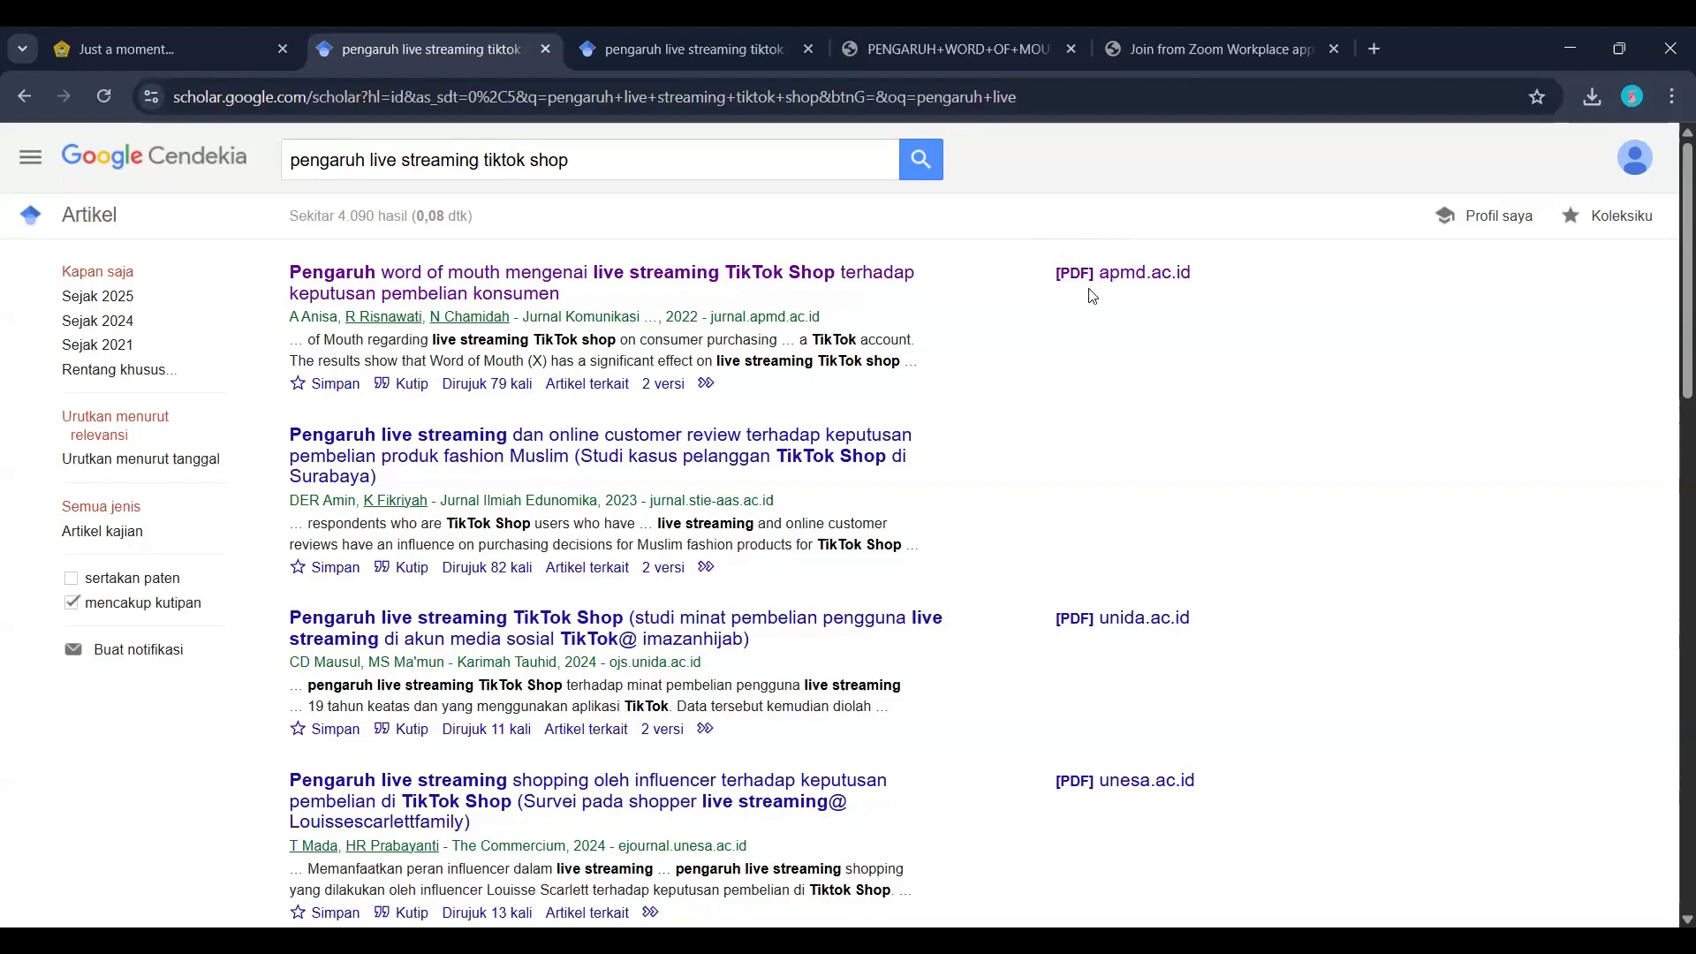
# Step: View the downloaded PDF of the Word of Mouth article, from its abstract to the Pendahuluan section
pyautogui.hotkey('ctrl', '4')
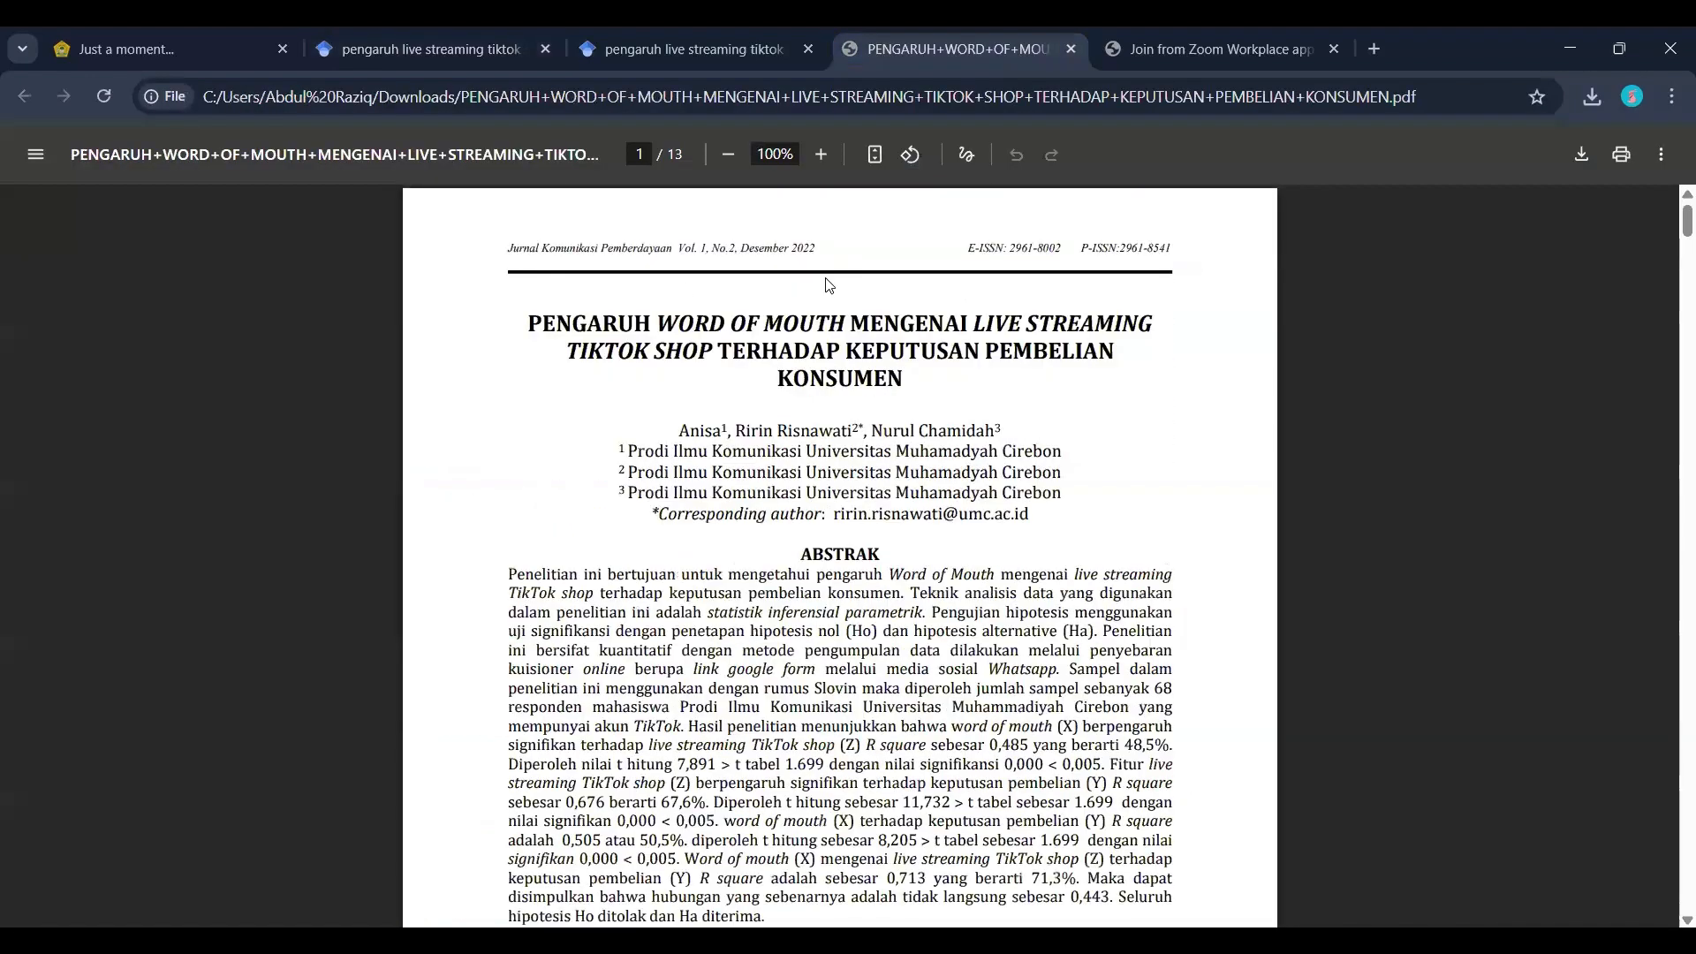
pyautogui.scroll(-10, 668, 305)
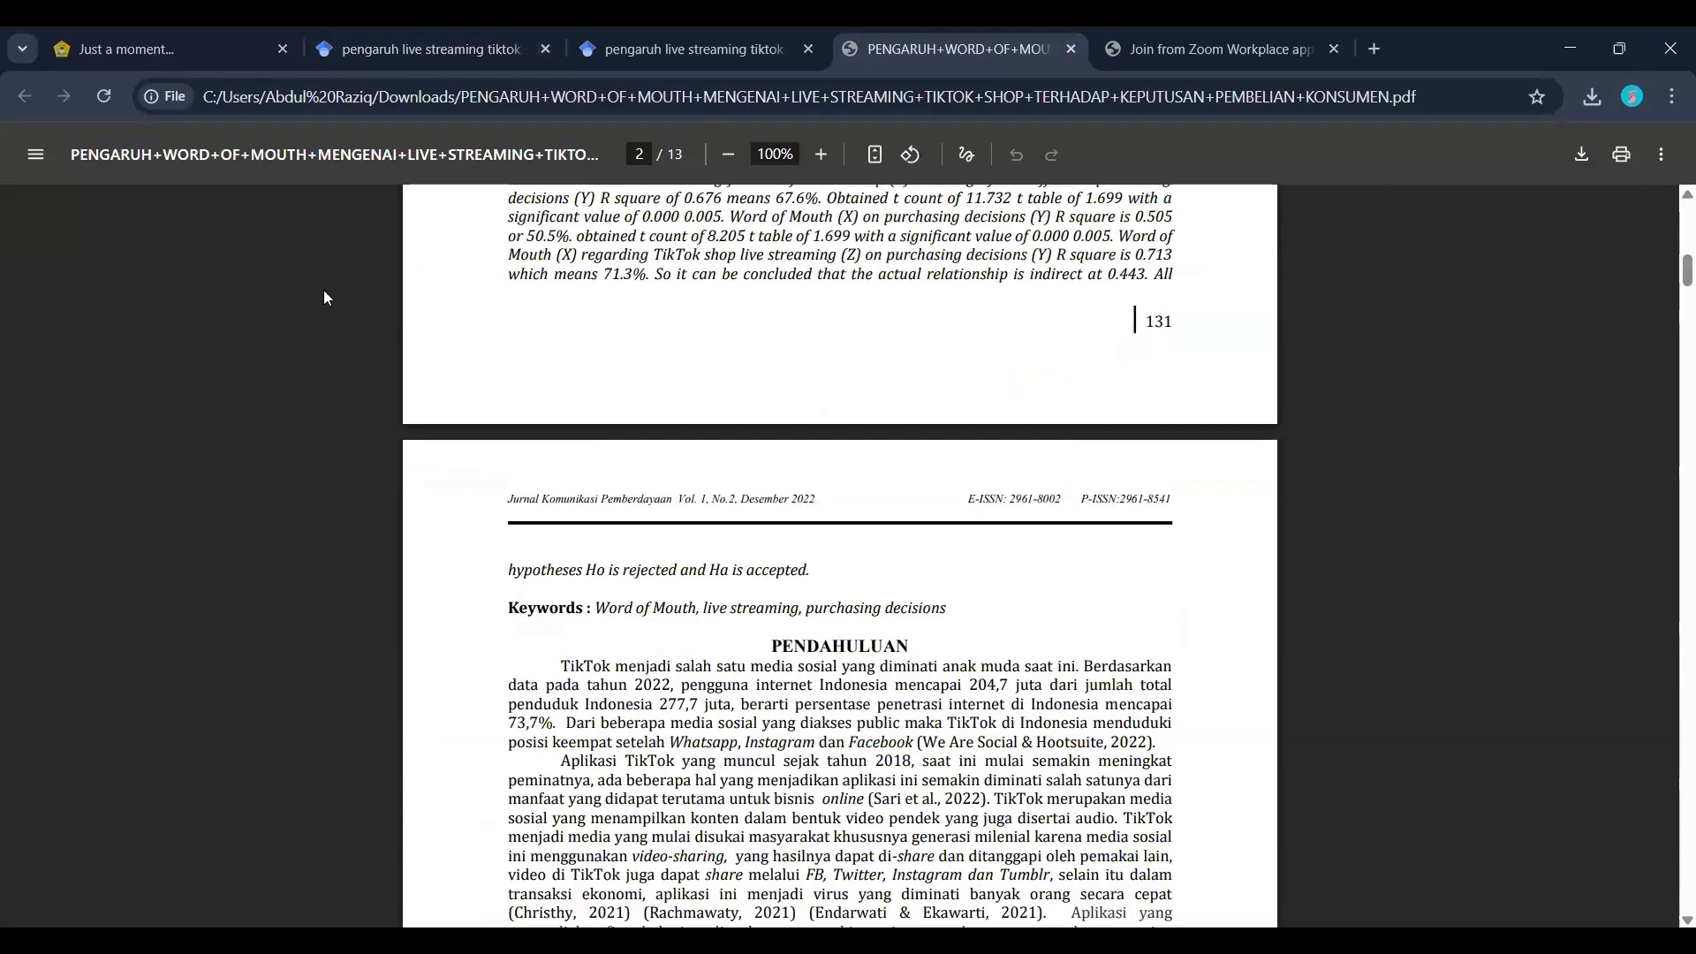
pyautogui.scroll(-2, 323, 290)
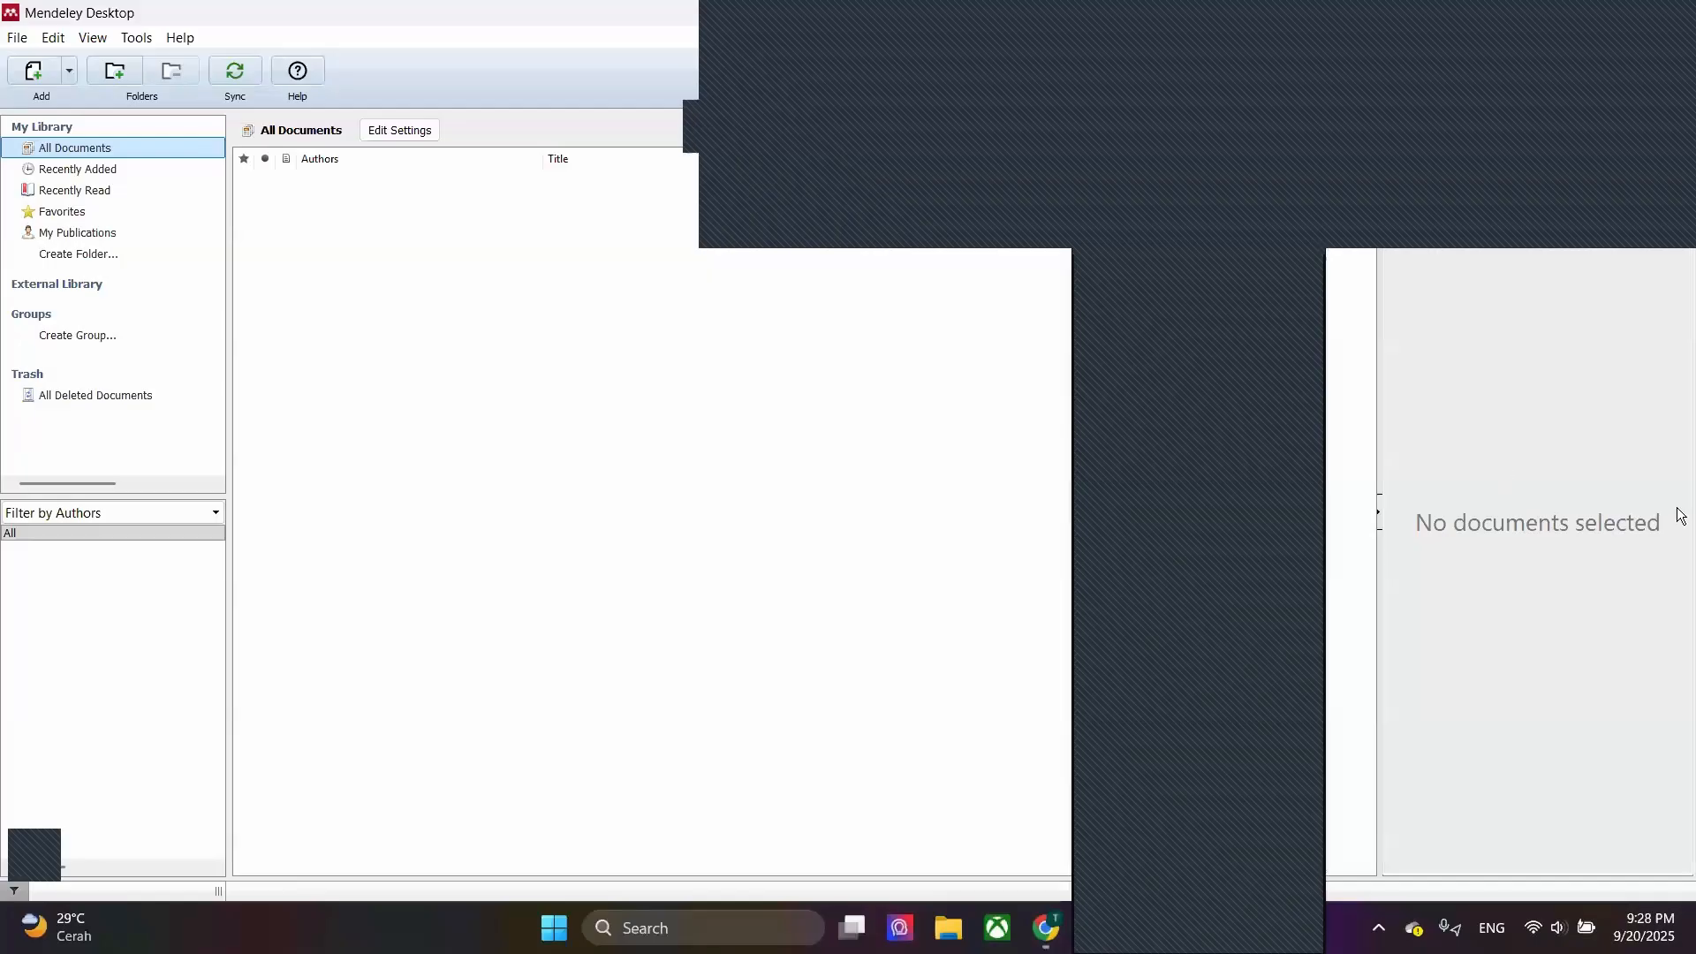
# Step: Switch to Mendeley Desktop and create a library folder named "Praktik Mengelola Referensi"
pyautogui.hotkey('alt', 'Tab')
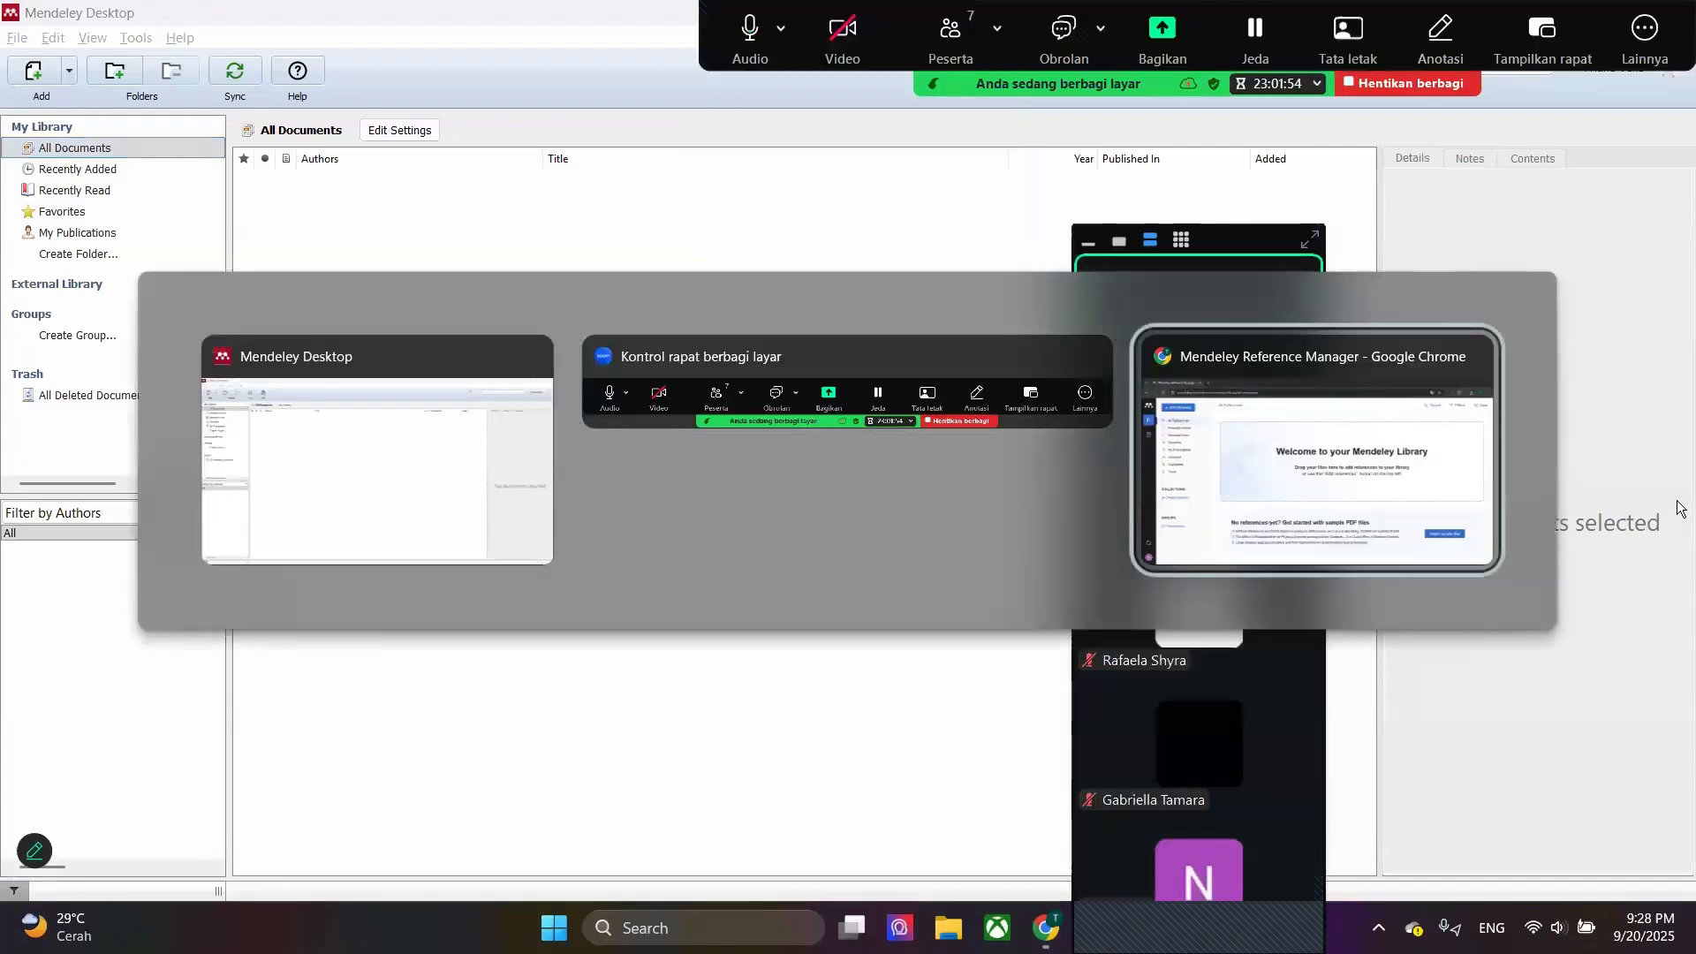
pyautogui.hotkey('alt', 'Tab')
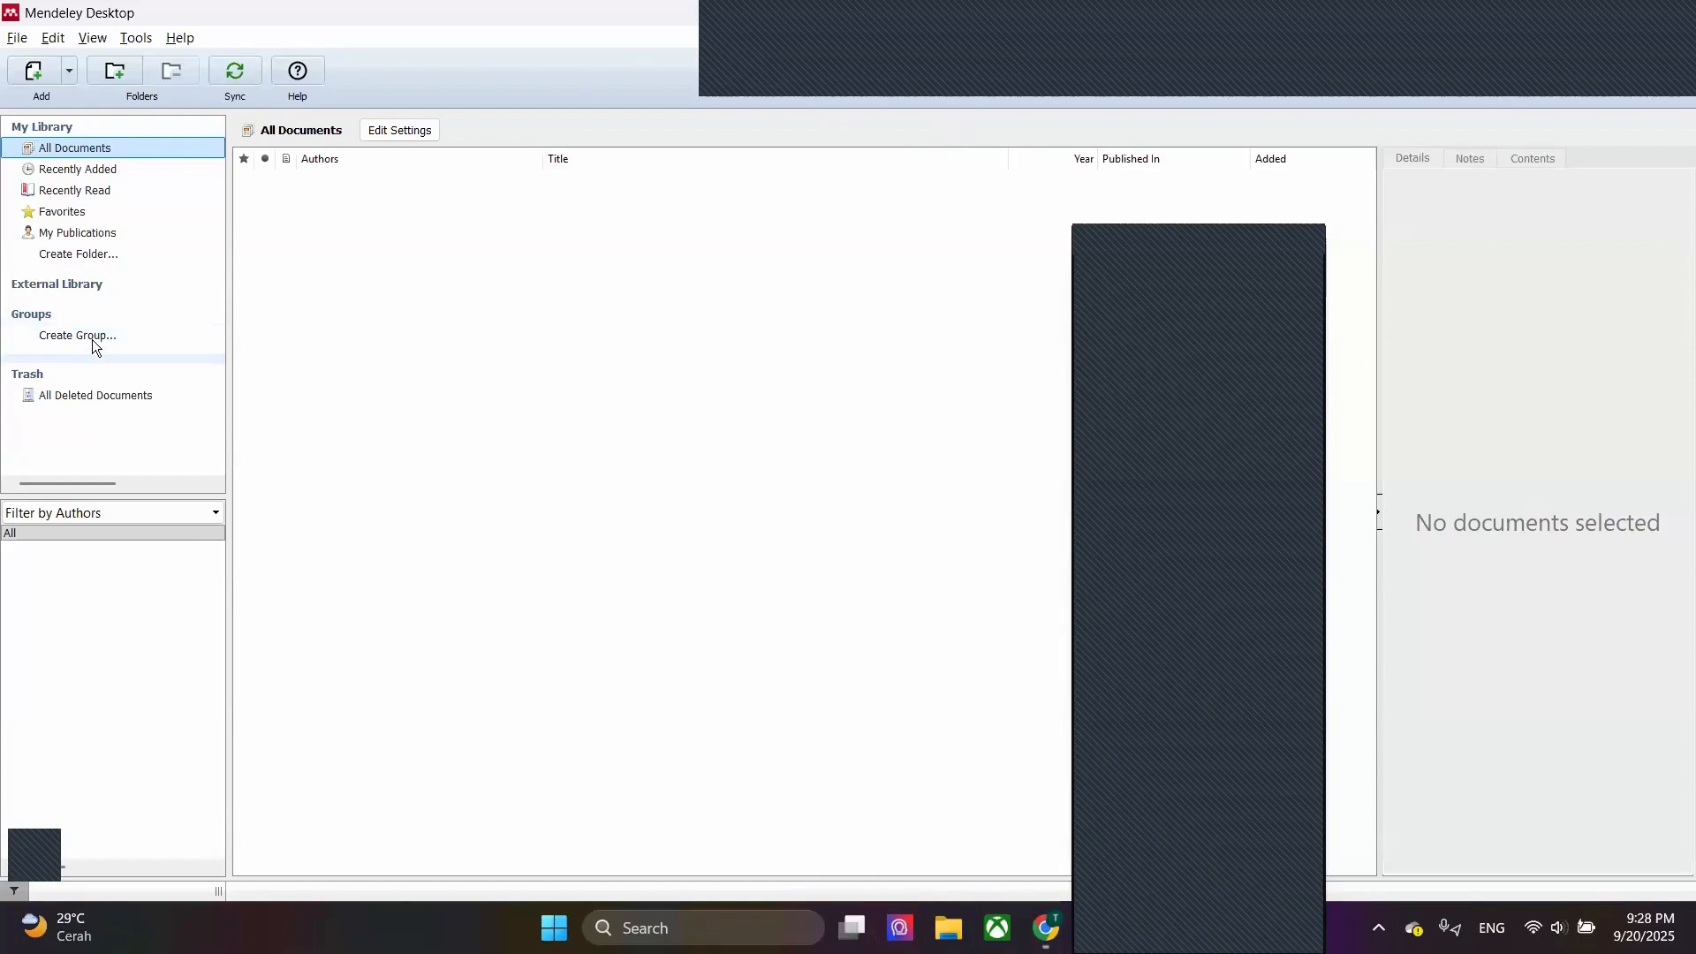
pyautogui.click(89, 254)
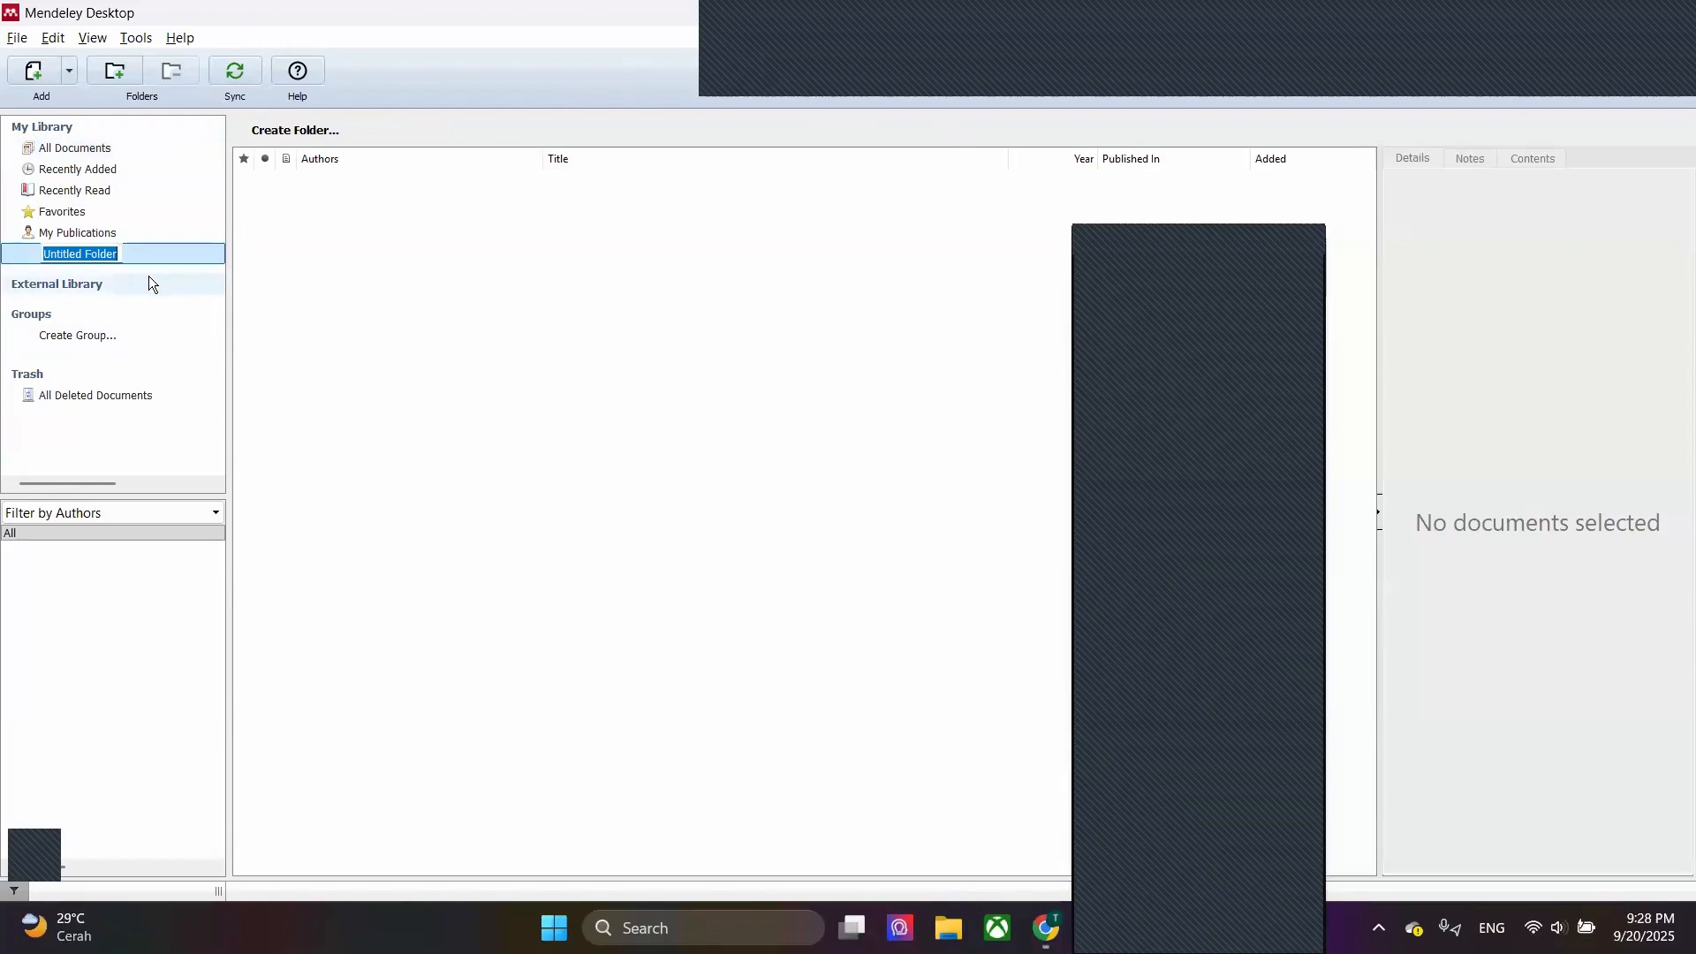
pyautogui.write('Praktik men')
pyautogui.press('BackSpace')
pyautogui.press('BackSpace')
pyautogui.press('BackSpace')
pyautogui.write('Ne')
pyautogui.press('BackSpace')
pyautogui.press('BackSpace')
pyautogui.write('Meng')
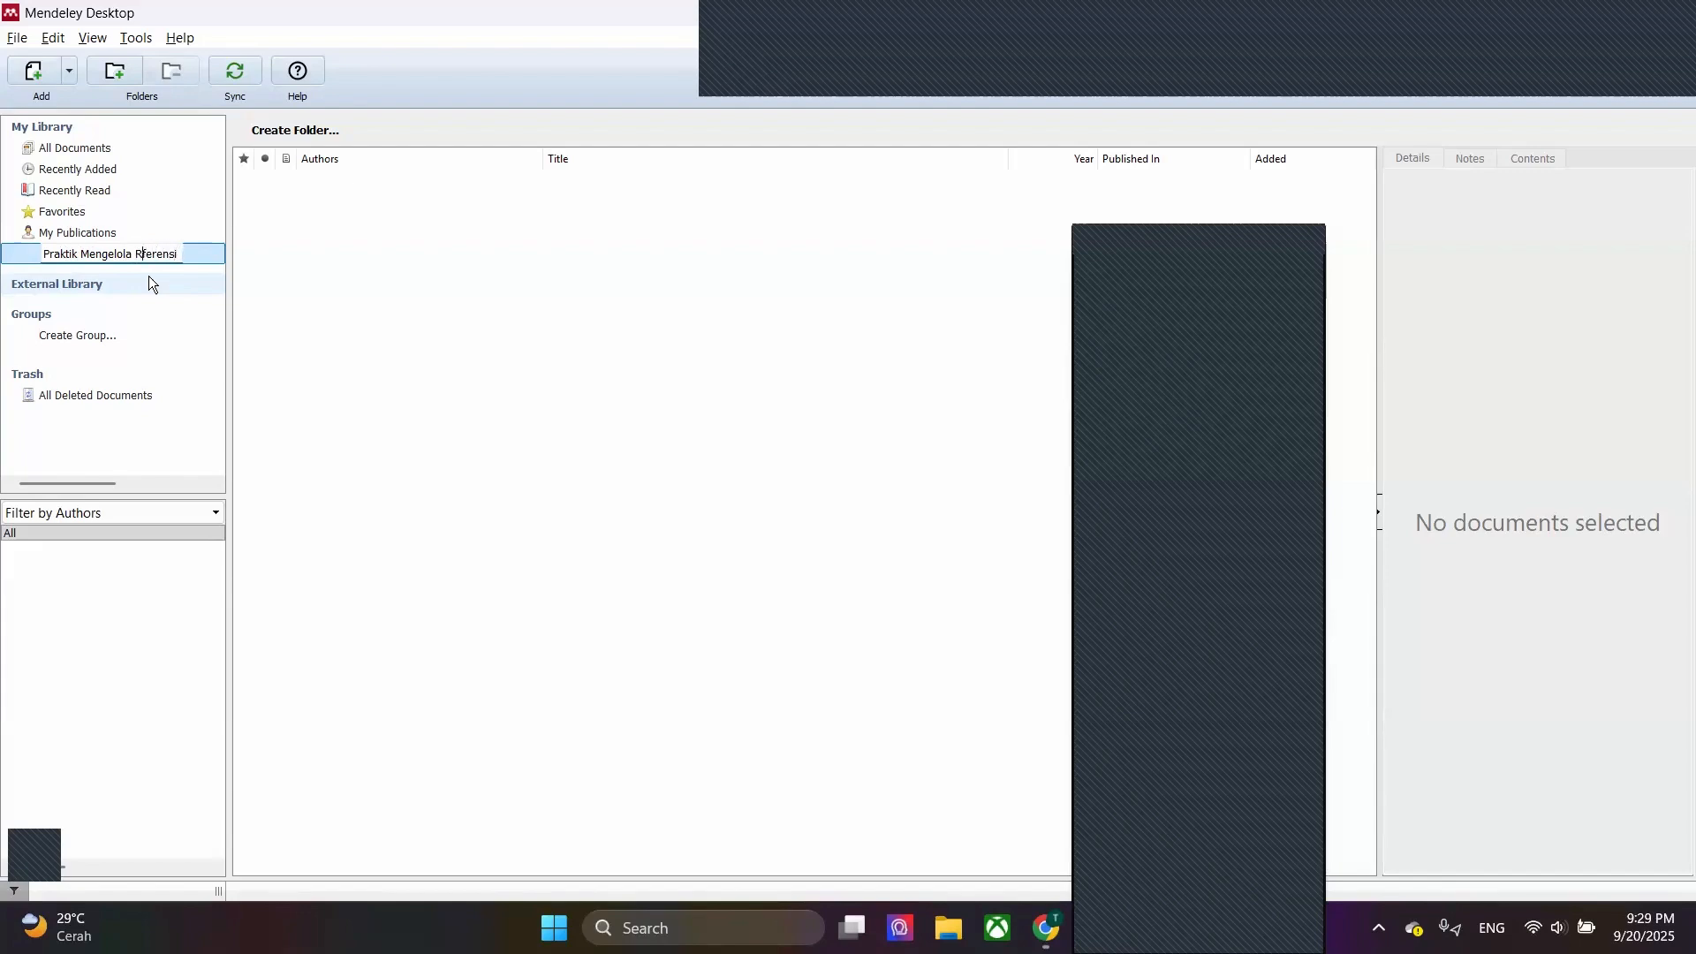
pyautogui.write('e')
pyautogui.press('Return')
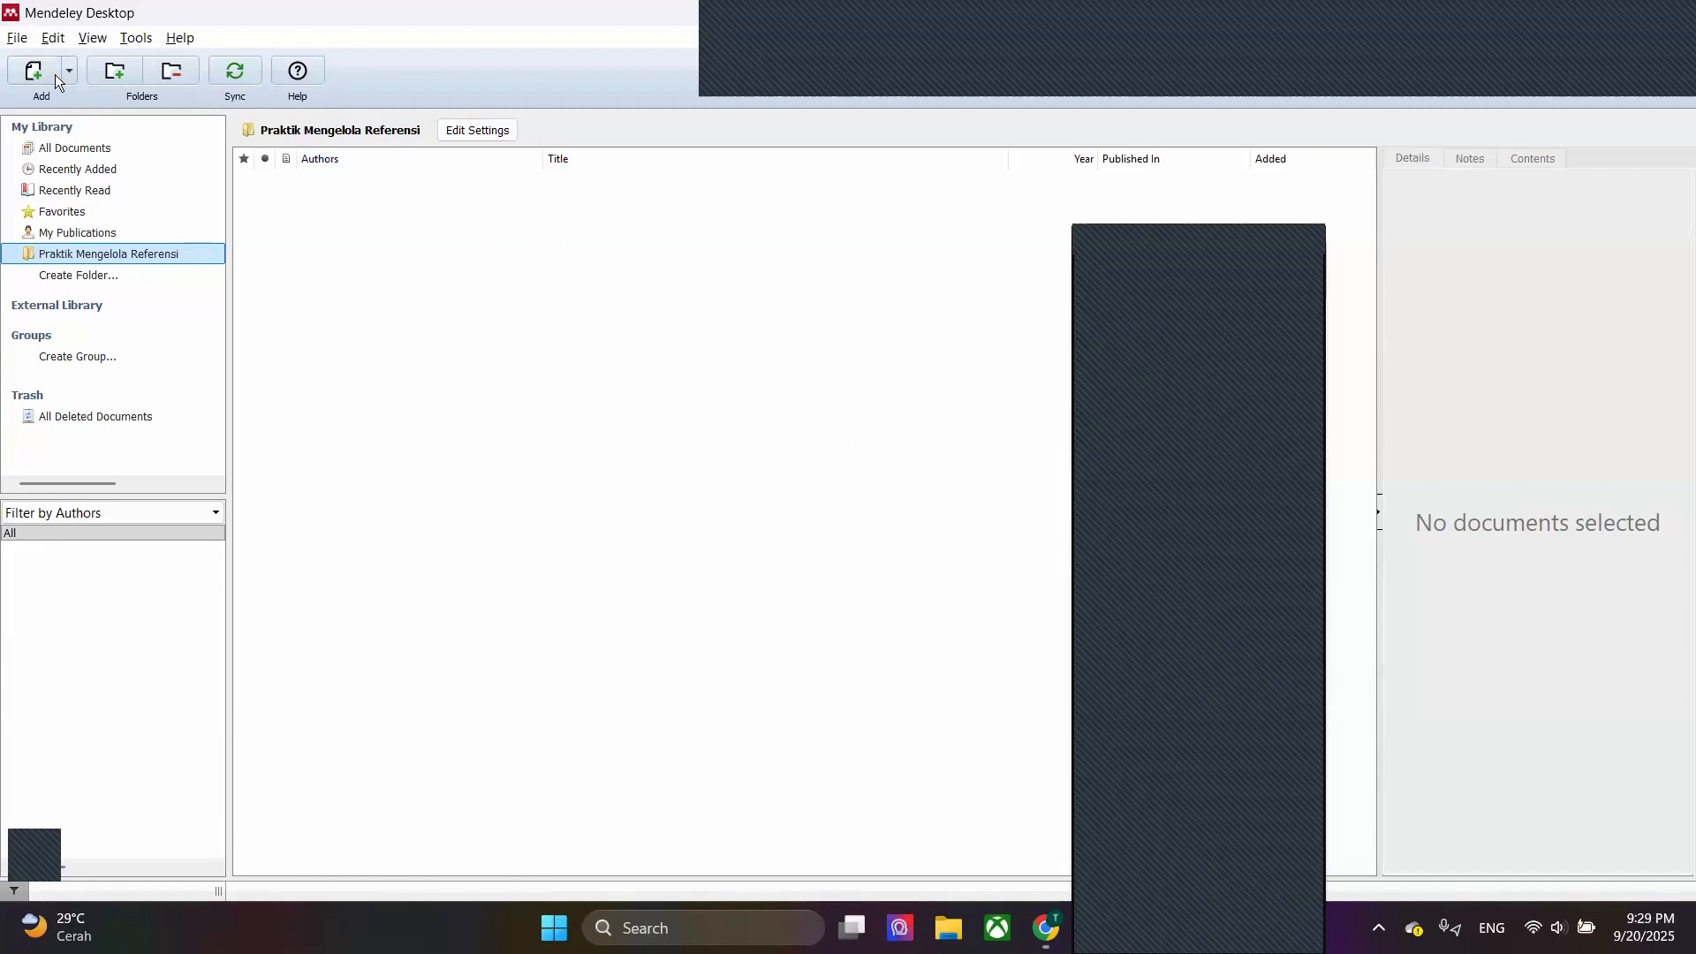
pyautogui.click(78, 92)
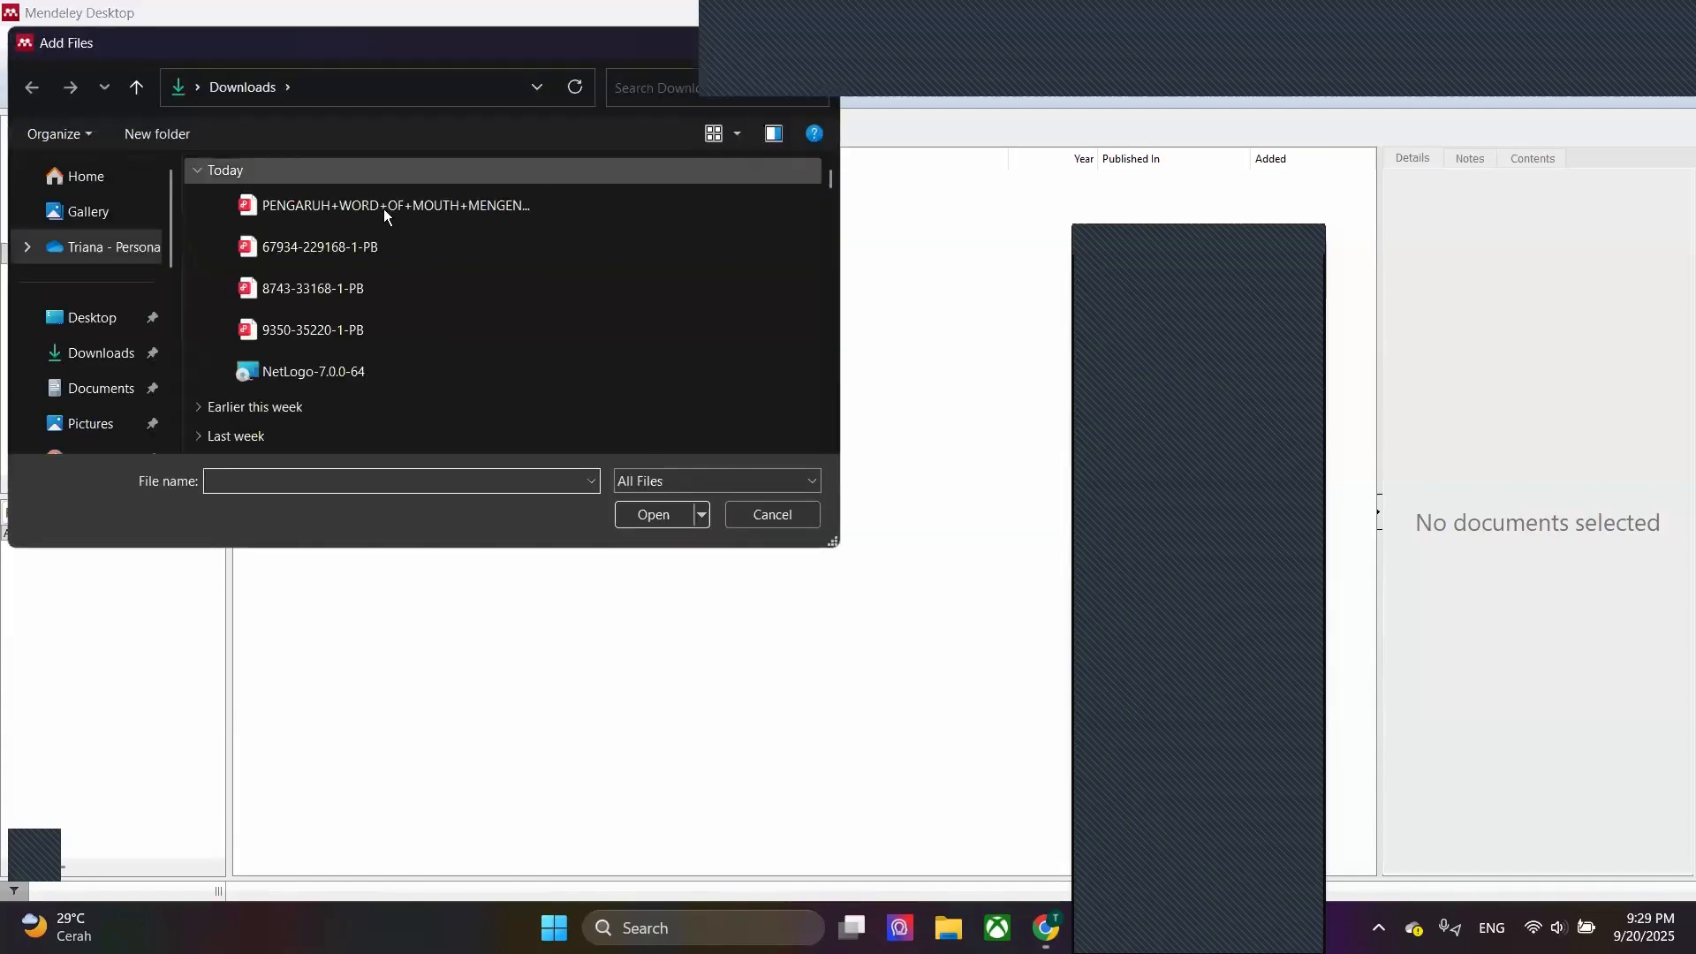
pyautogui.click(482, 189)
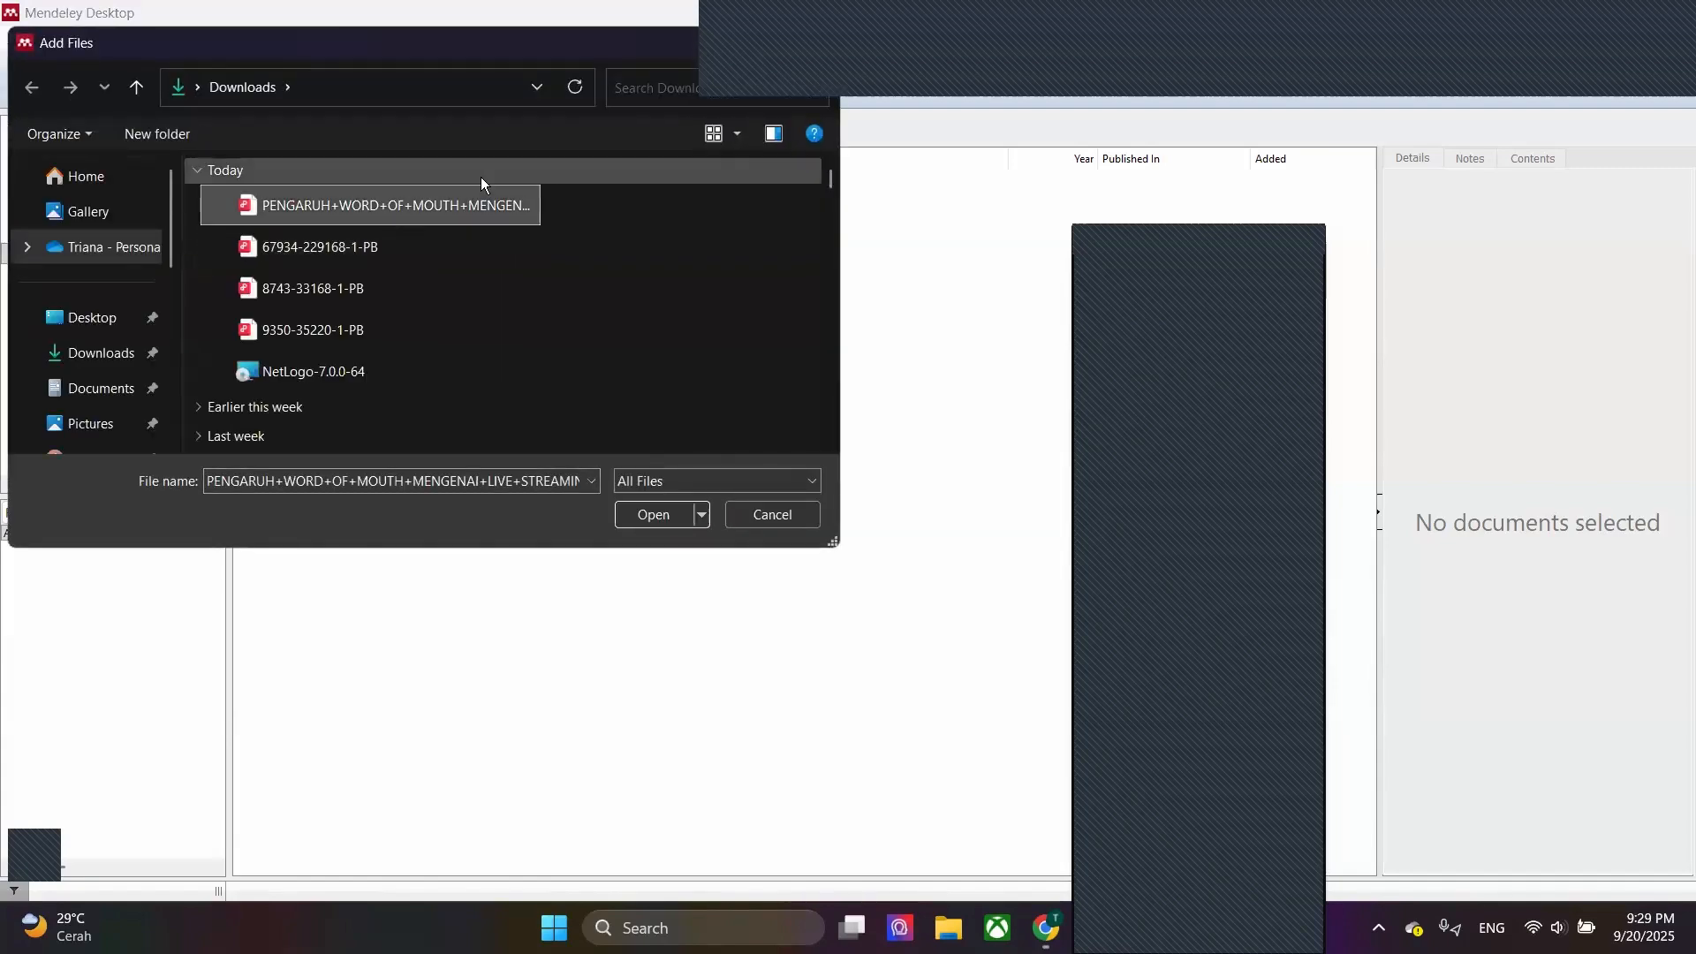
pyautogui.hotkey('shift', 'Down')
pyautogui.hotkey('shift', 'Down')
pyautogui.hotkey('shift', 'Down')
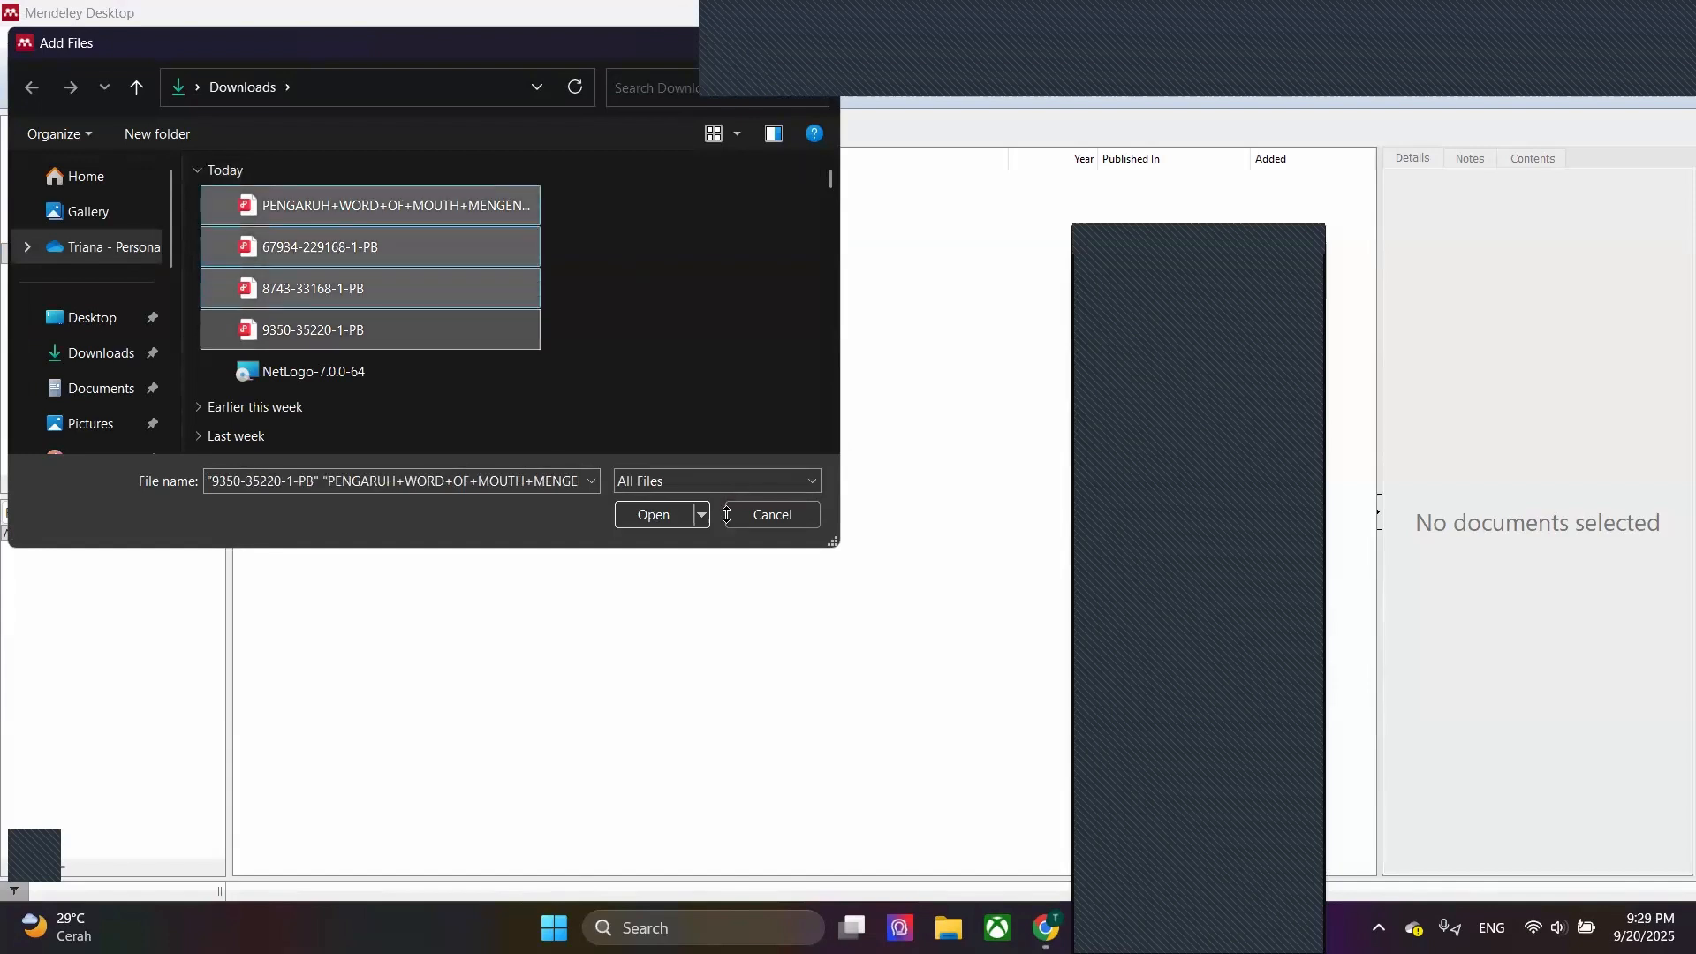
pyautogui.click(663, 516)
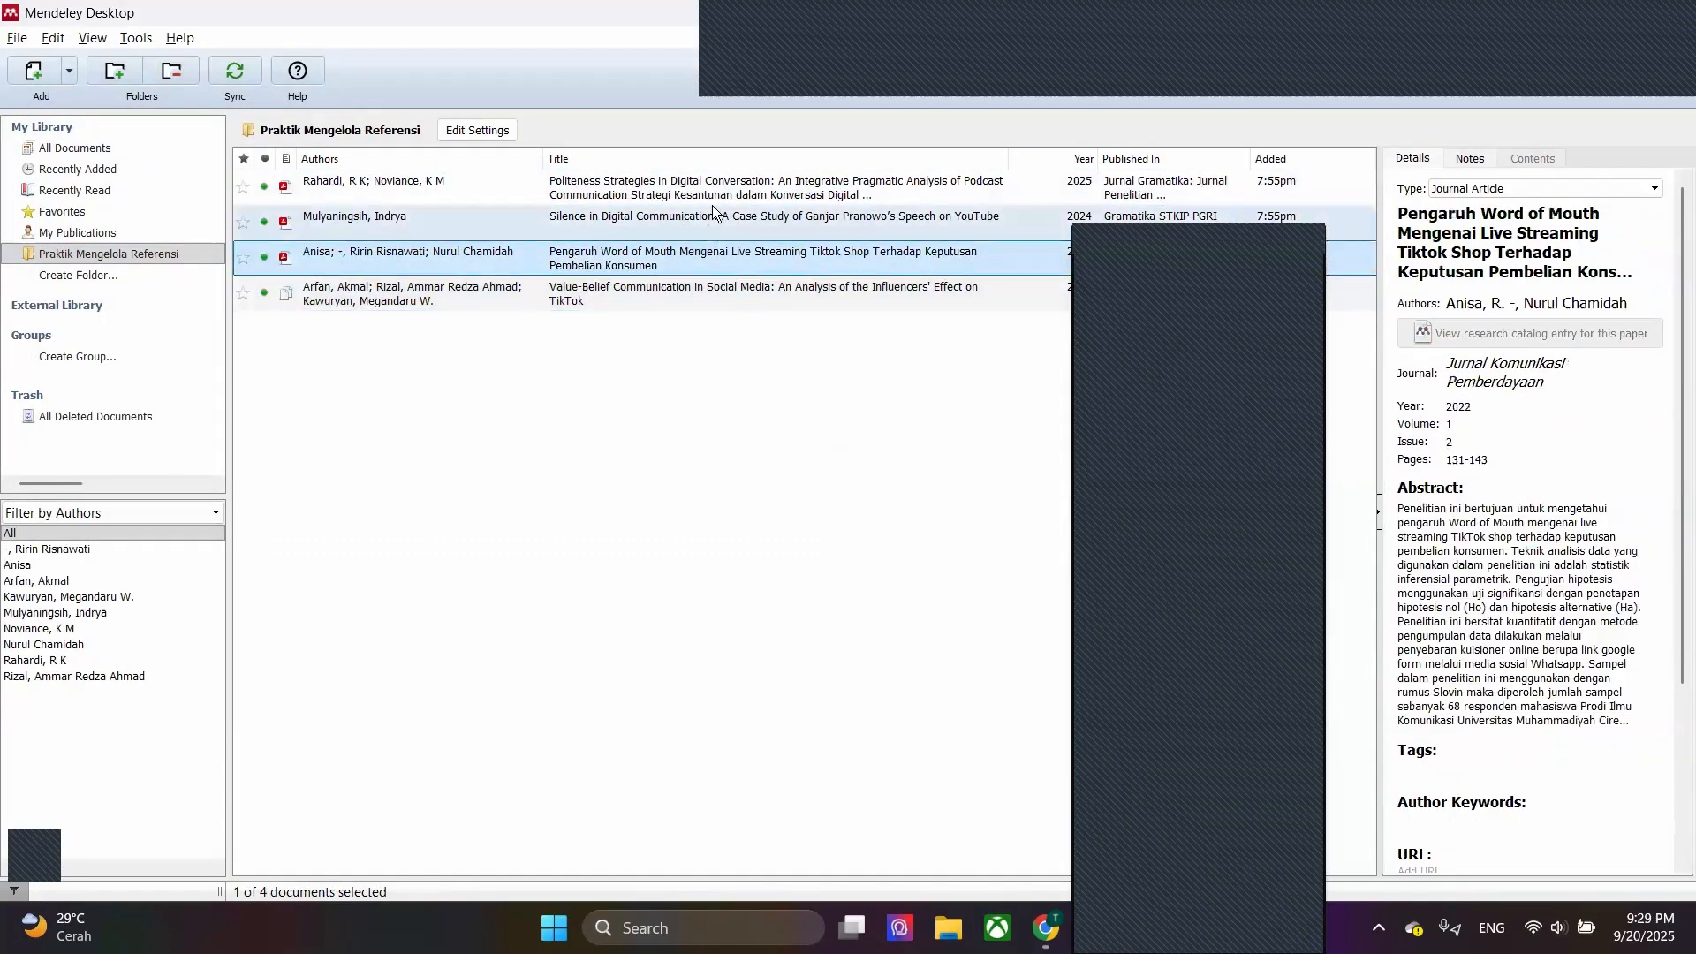
# Step: Check the bibliographic details of the Politeness Strategies and Silence in Digital Communication papers
pyautogui.scroll(-1, 1607, 464)
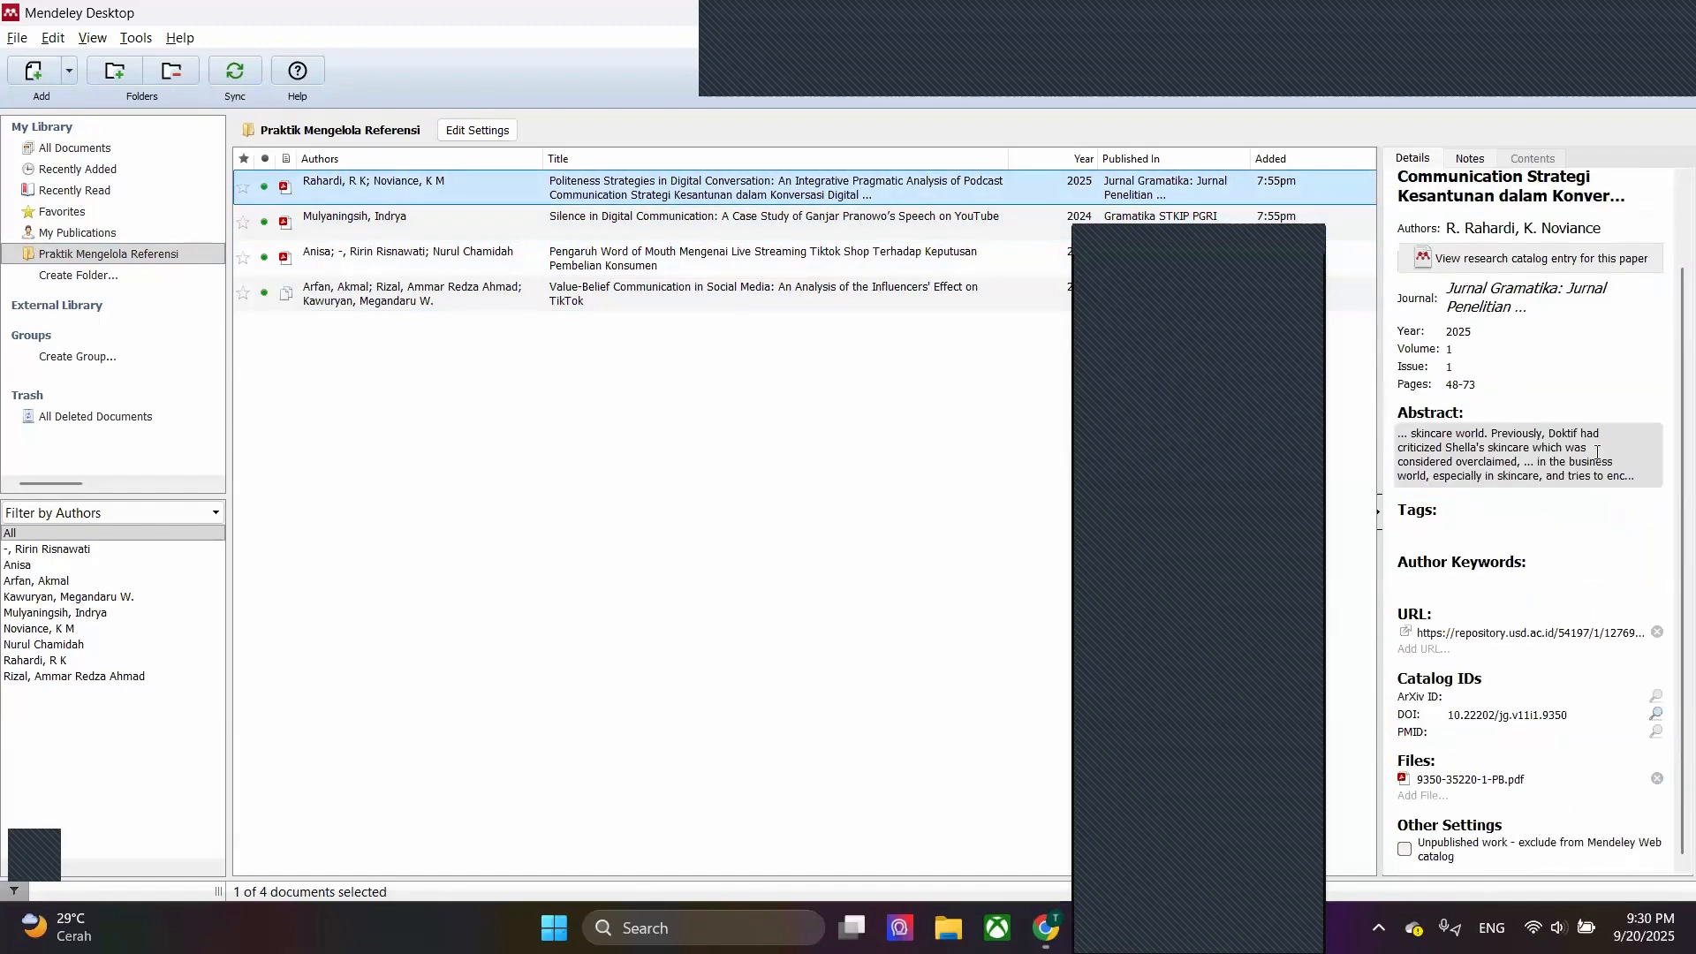
pyautogui.scroll(1, 1502, 512)
pyautogui.scroll(-1, 1457, 492)
pyautogui.press('Down')
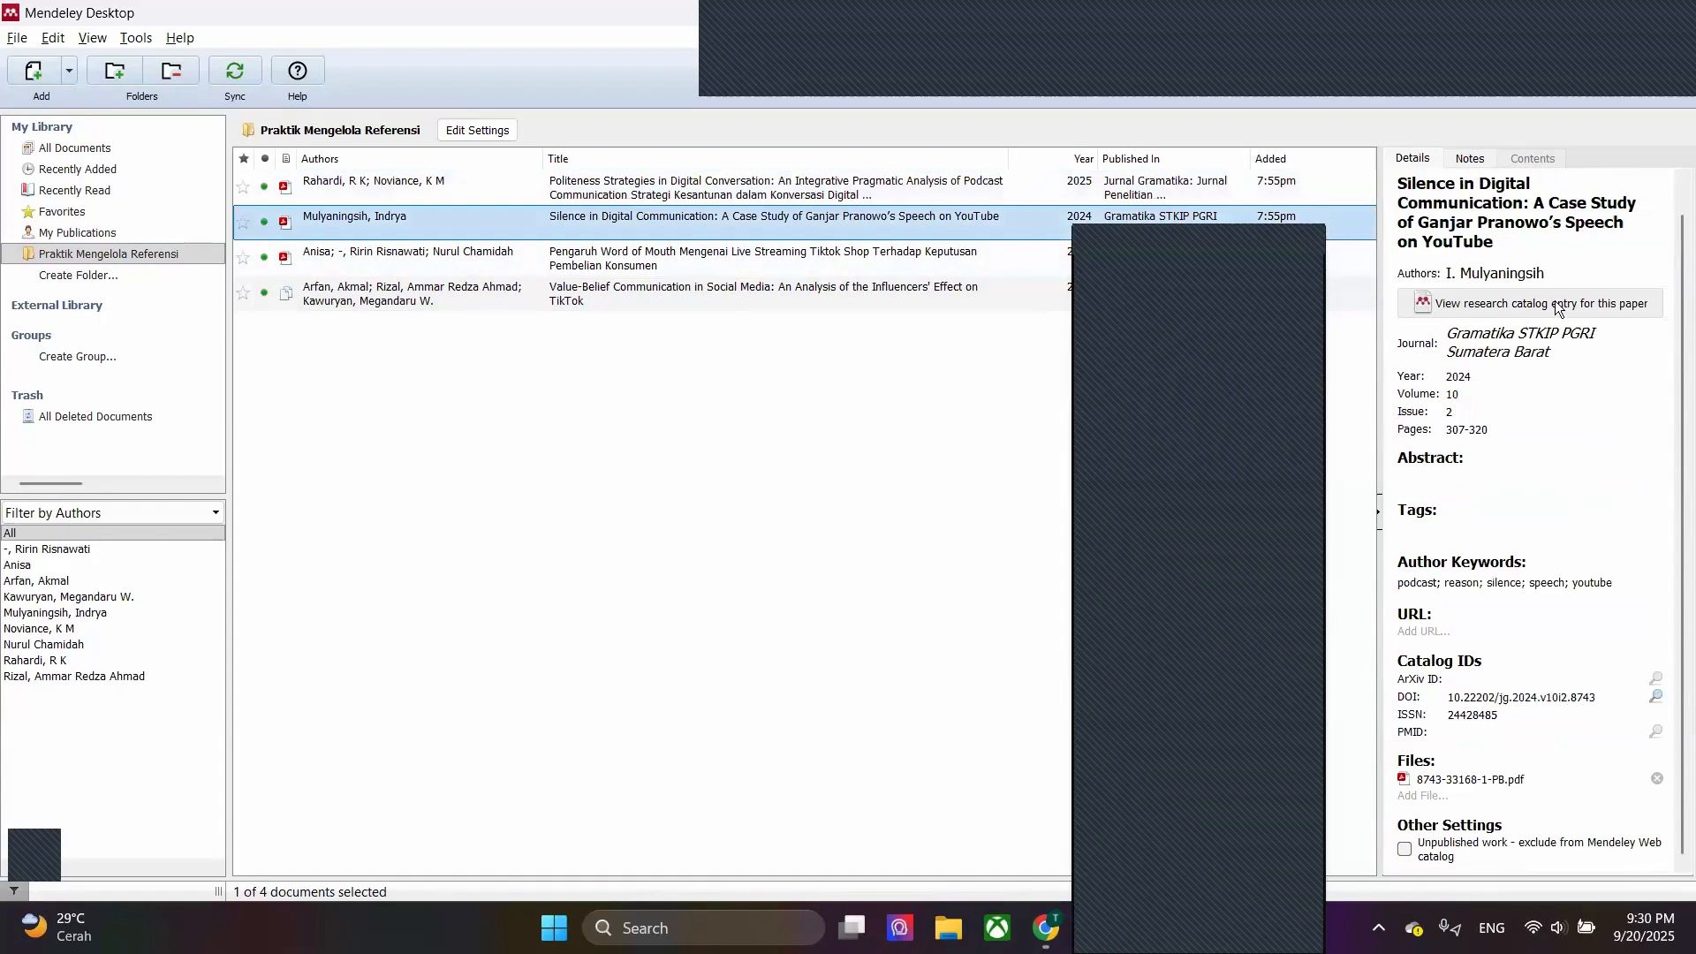
# Step: Widen the details pane and review the bibliographic details of the papers in the Praktik Mengelola Referensi folder
pyautogui.moveTo(1379, 176); pyautogui.dragTo(1310, 177)
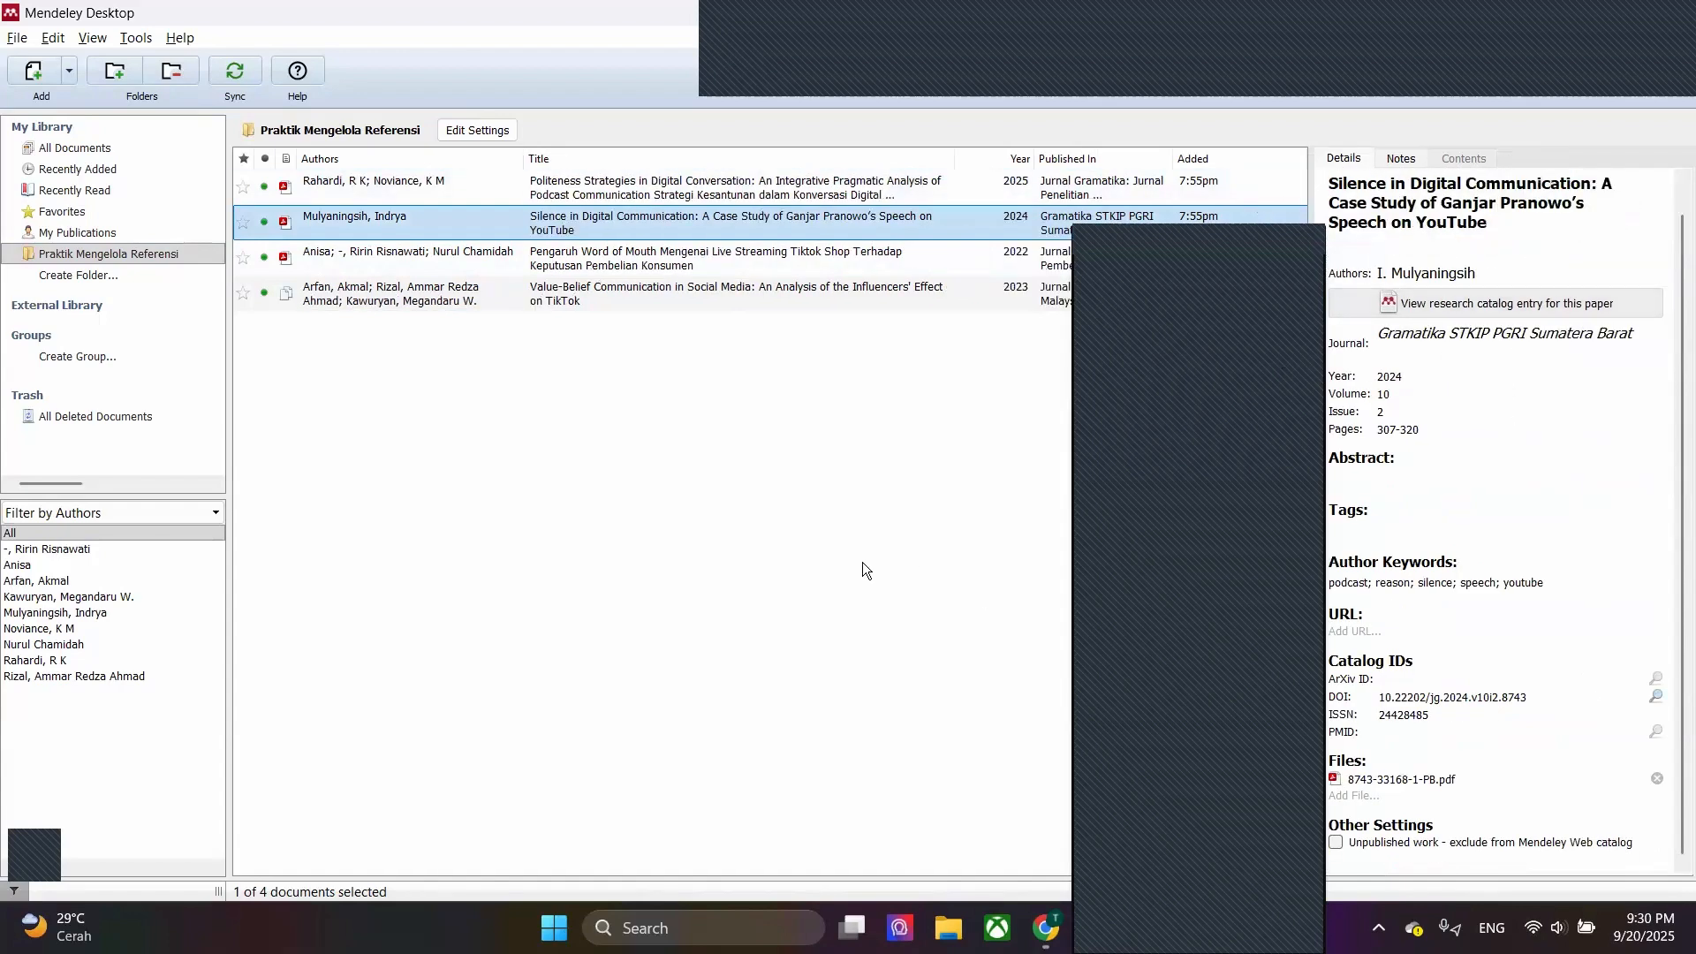
pyautogui.press('Down')
pyautogui.press('Up')
pyautogui.press('Up')
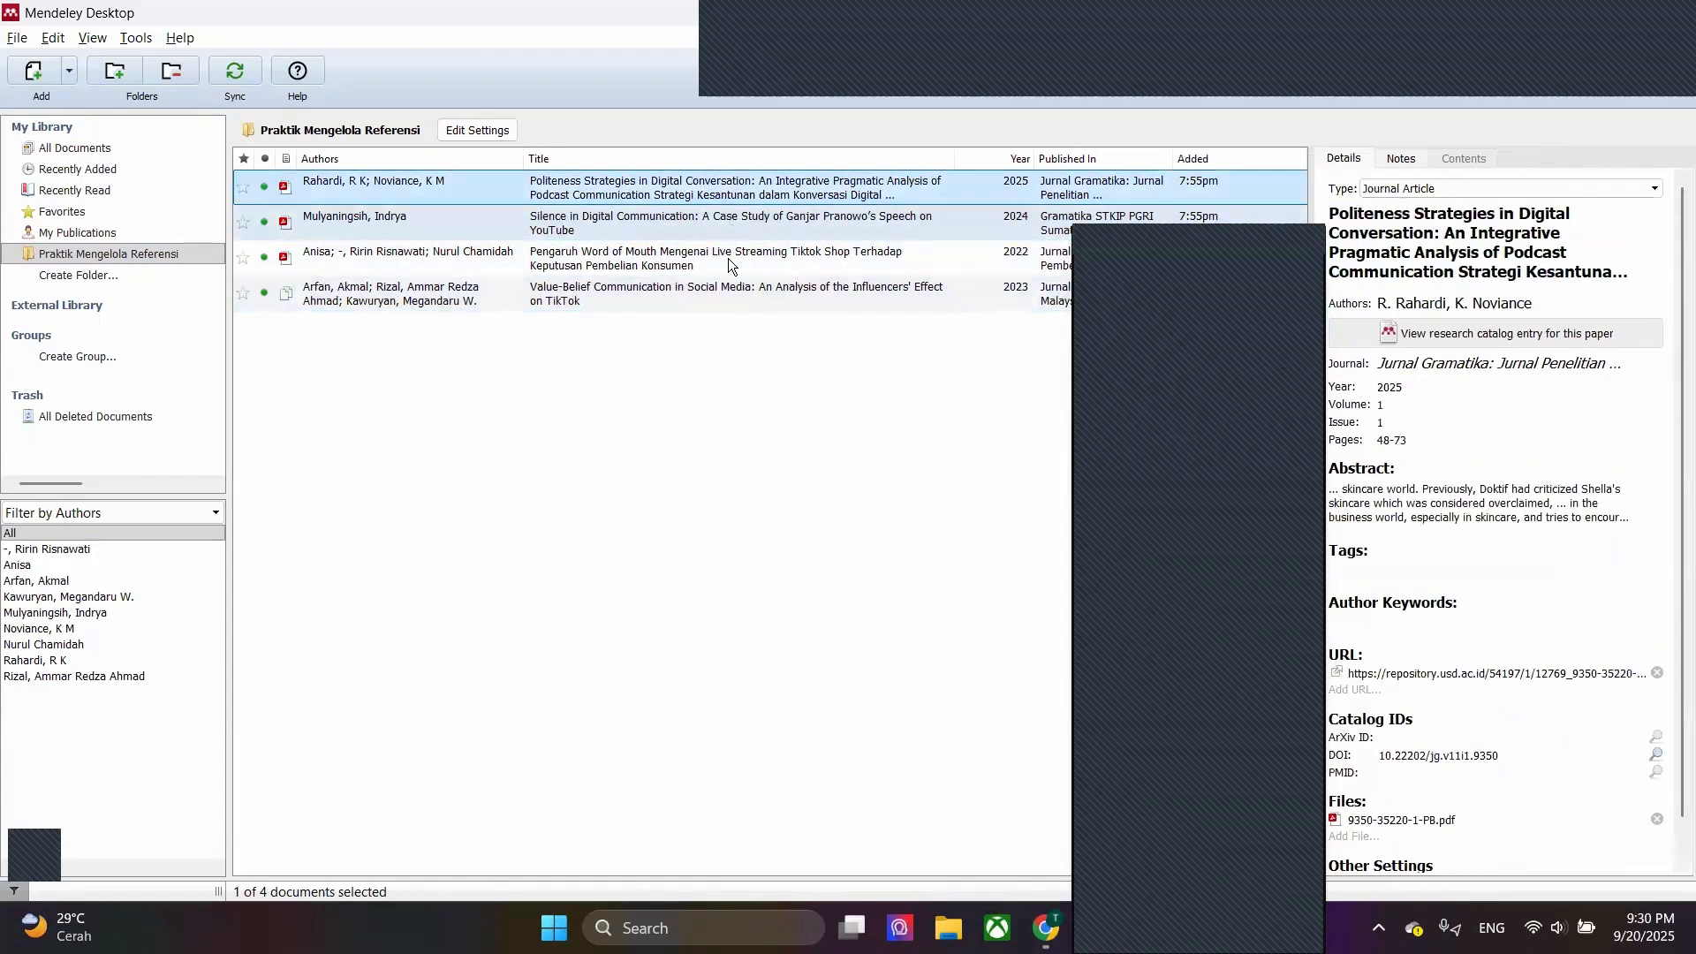
pyautogui.press('Down')
pyautogui.press('Down')
pyautogui.press('Down')
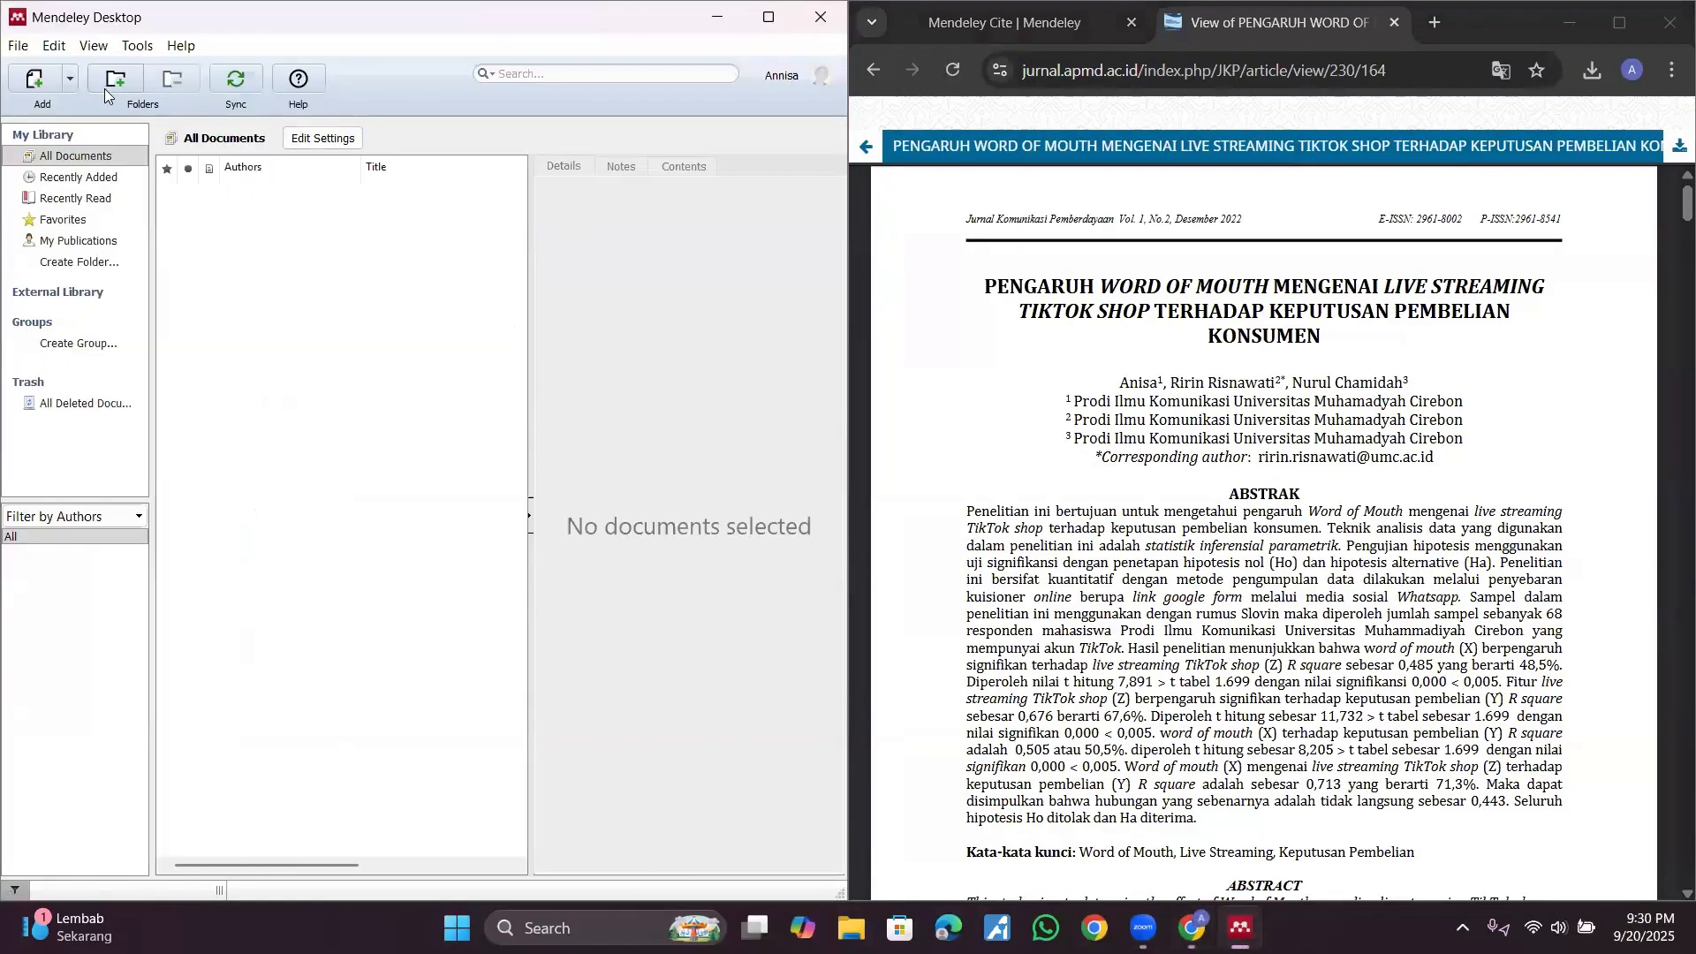
# Step: Start a manual Journal Article entry and enter the Word of Mouth article's three authors, separated by semicolons
pyautogui.click(68, 81)
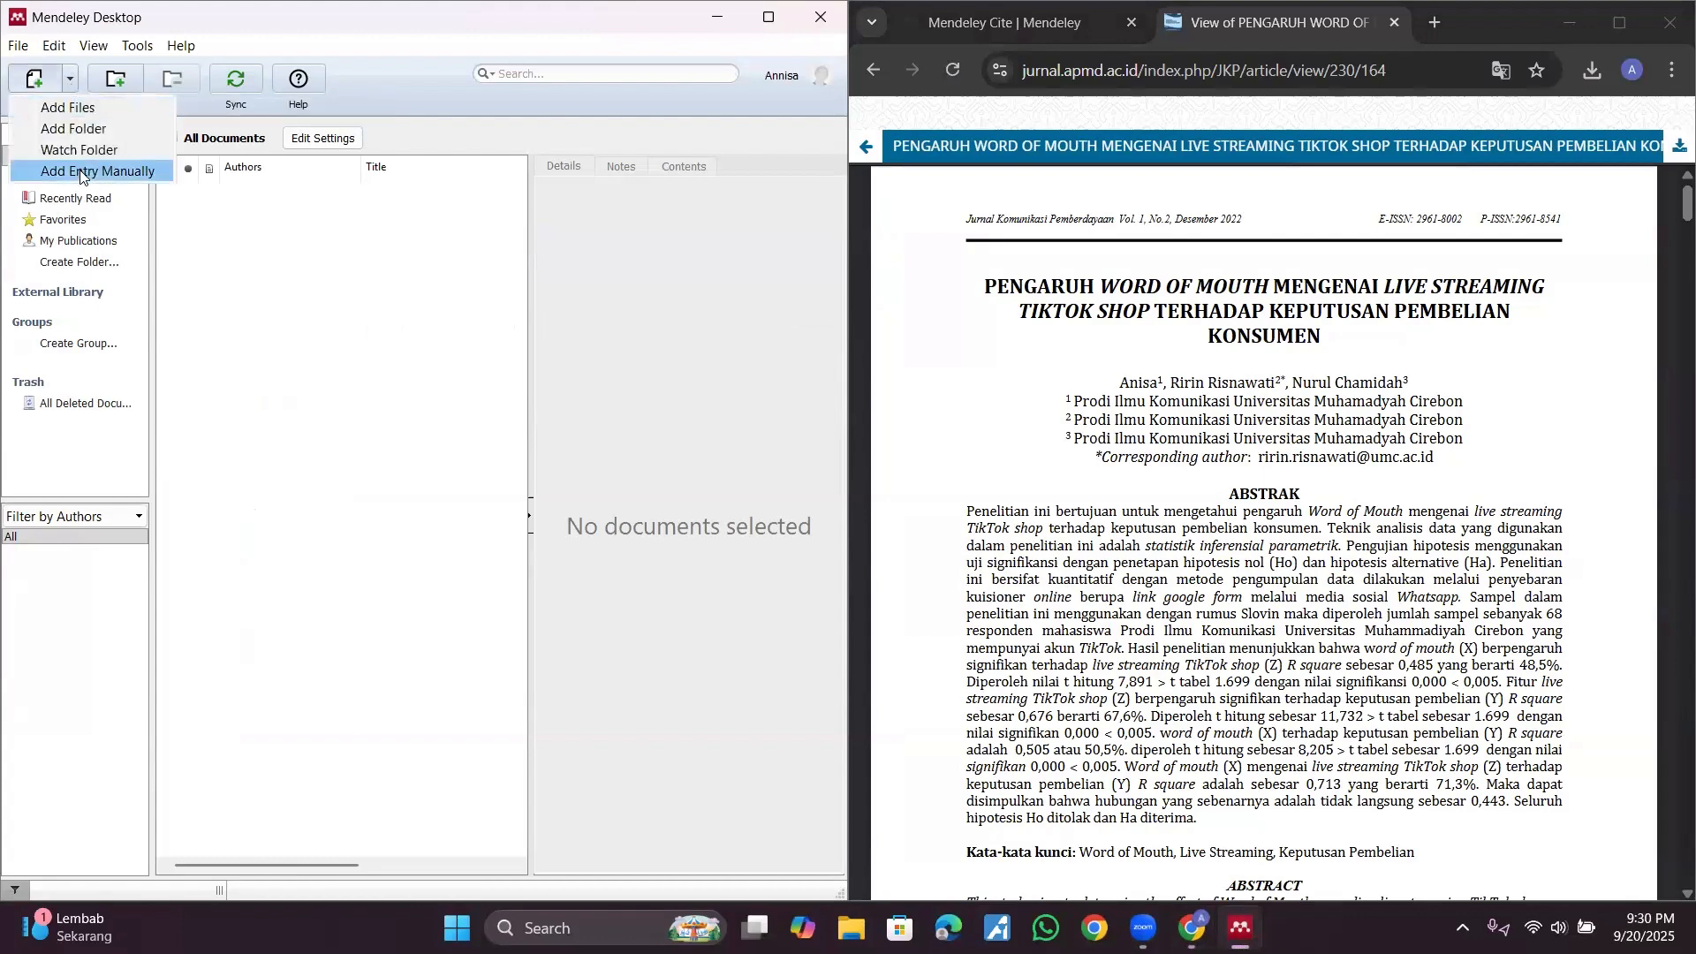
pyautogui.click(97, 173)
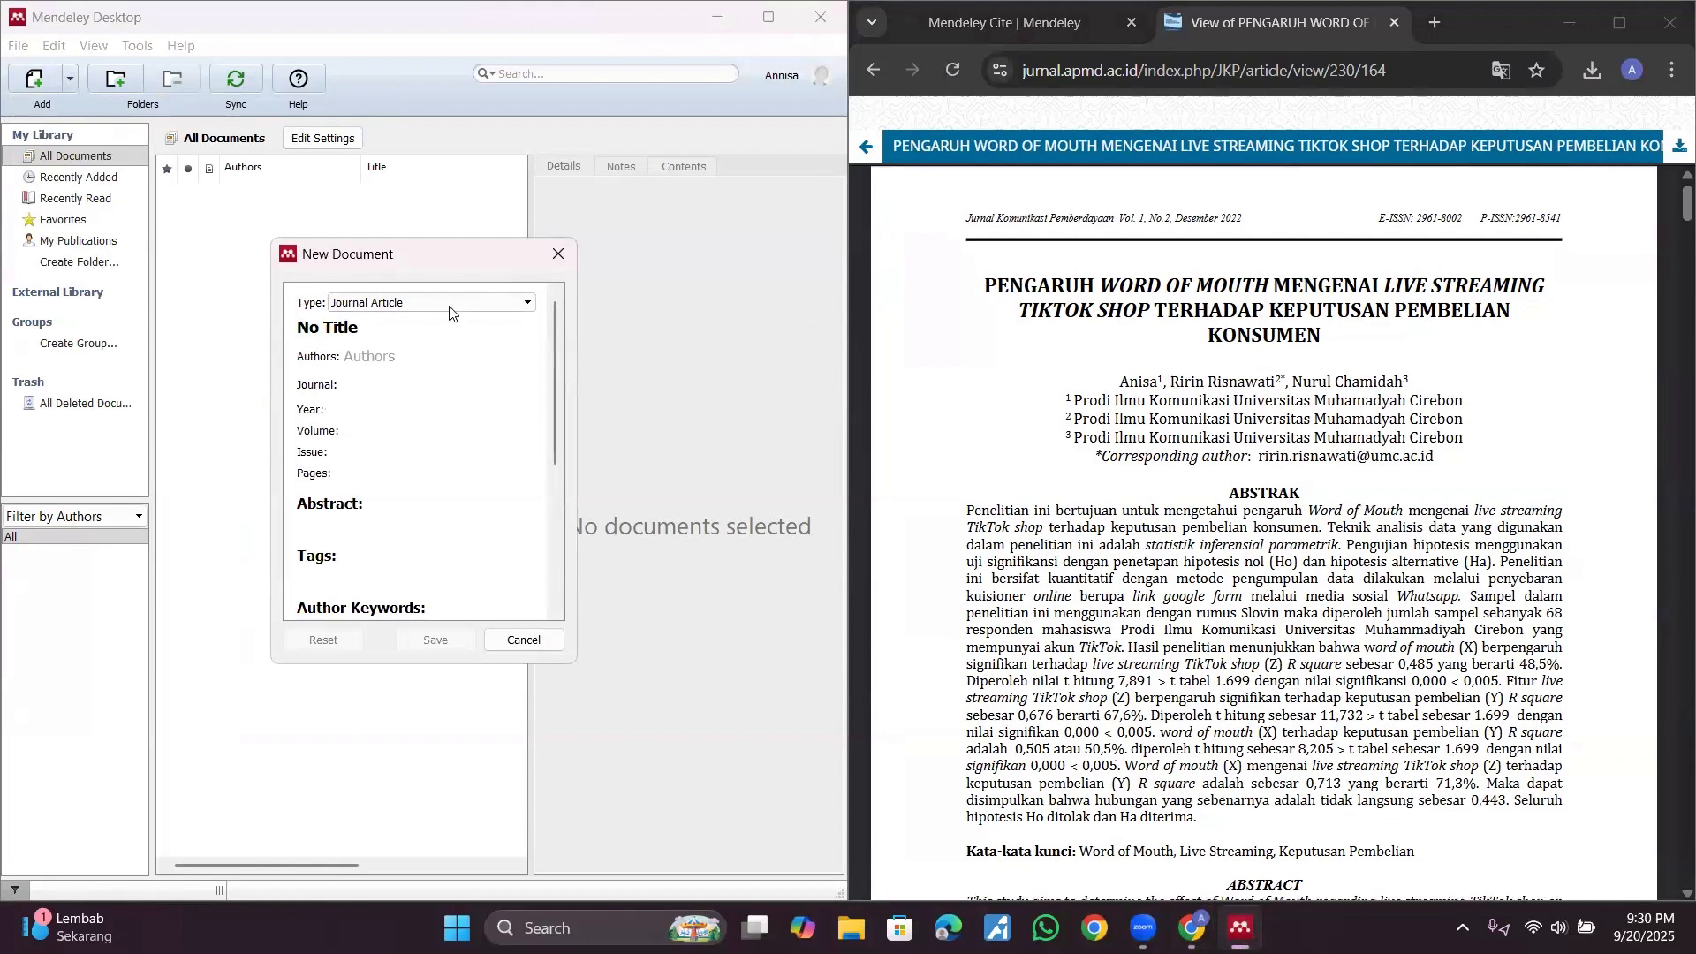
pyautogui.click(490, 304)
pyautogui.click(466, 306)
pyautogui.click(406, 358)
pyautogui.write('Annisa:')
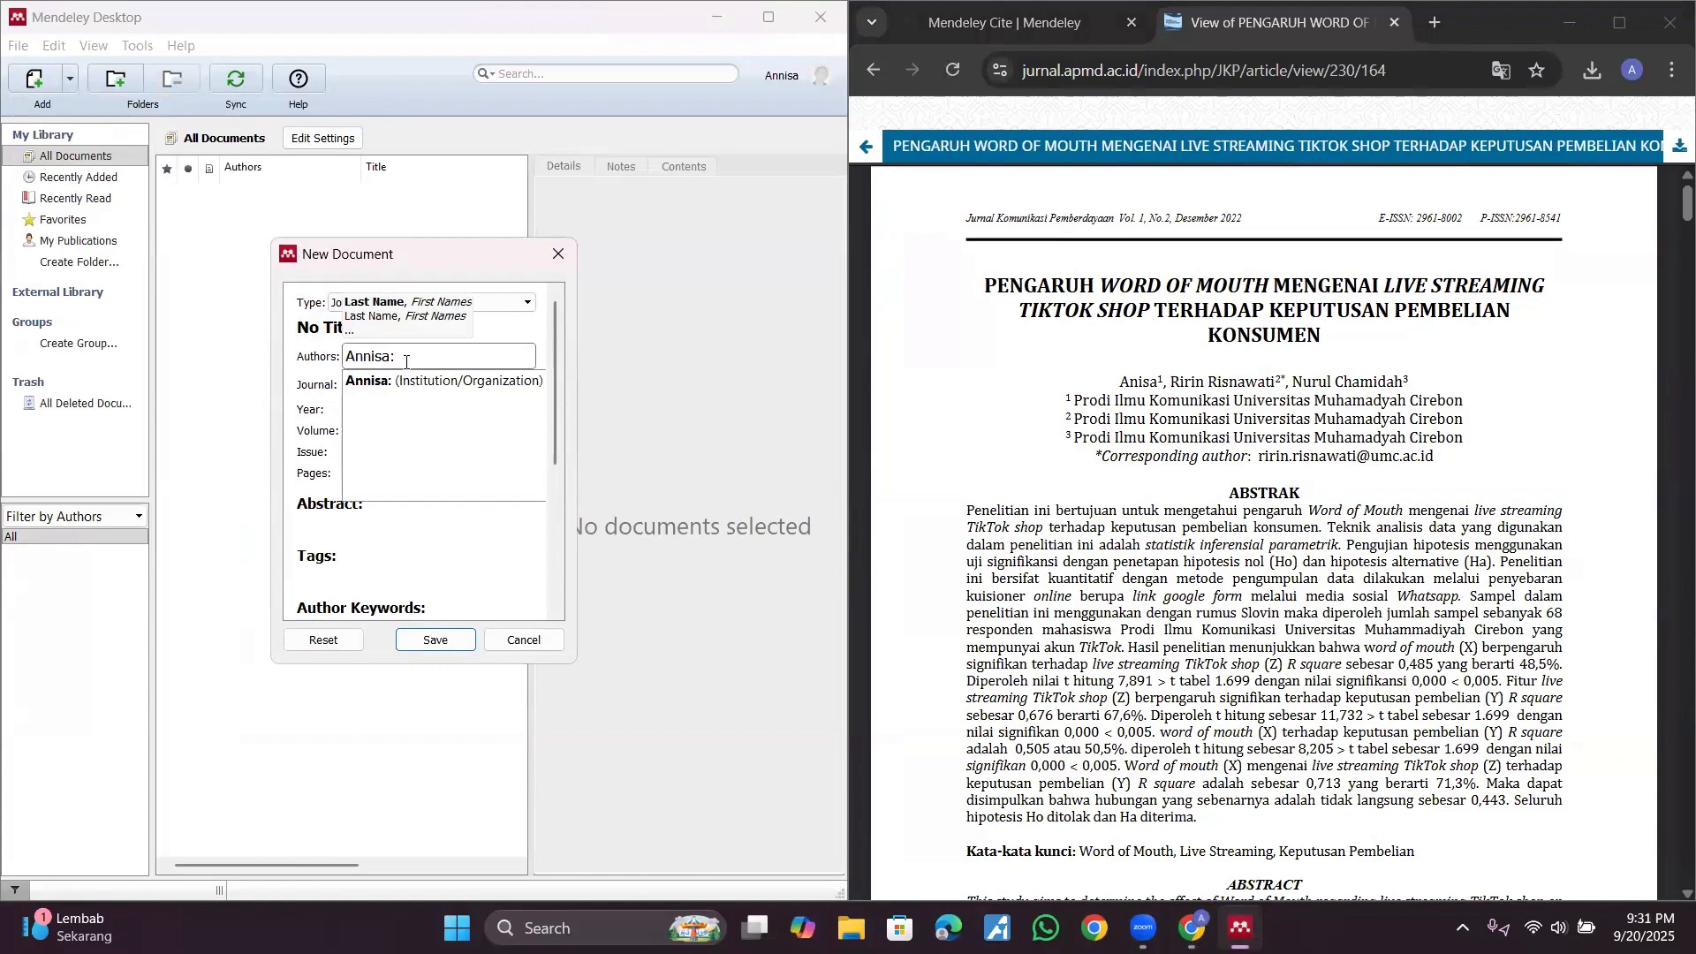
pyautogui.press('BackSpace')
pyautogui.write('; RirinR')
pyautogui.press('BackSpace')
pyautogui.write('Risnawati;')
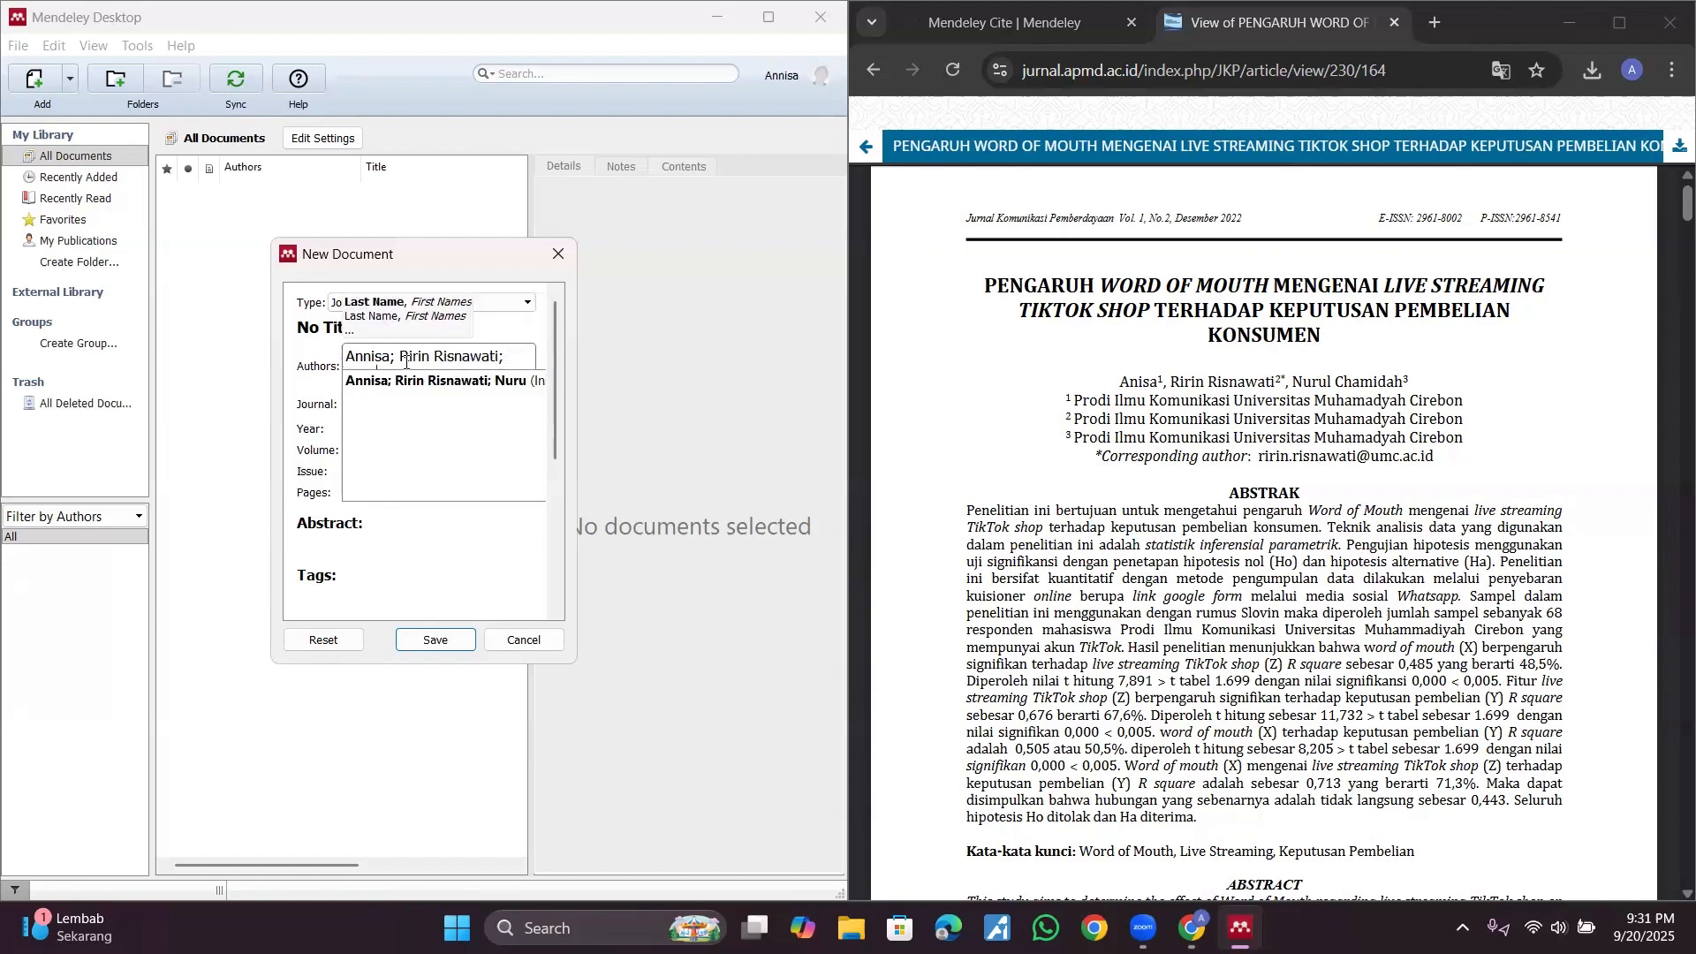
pyautogui.write(' Nurul Chamidah')
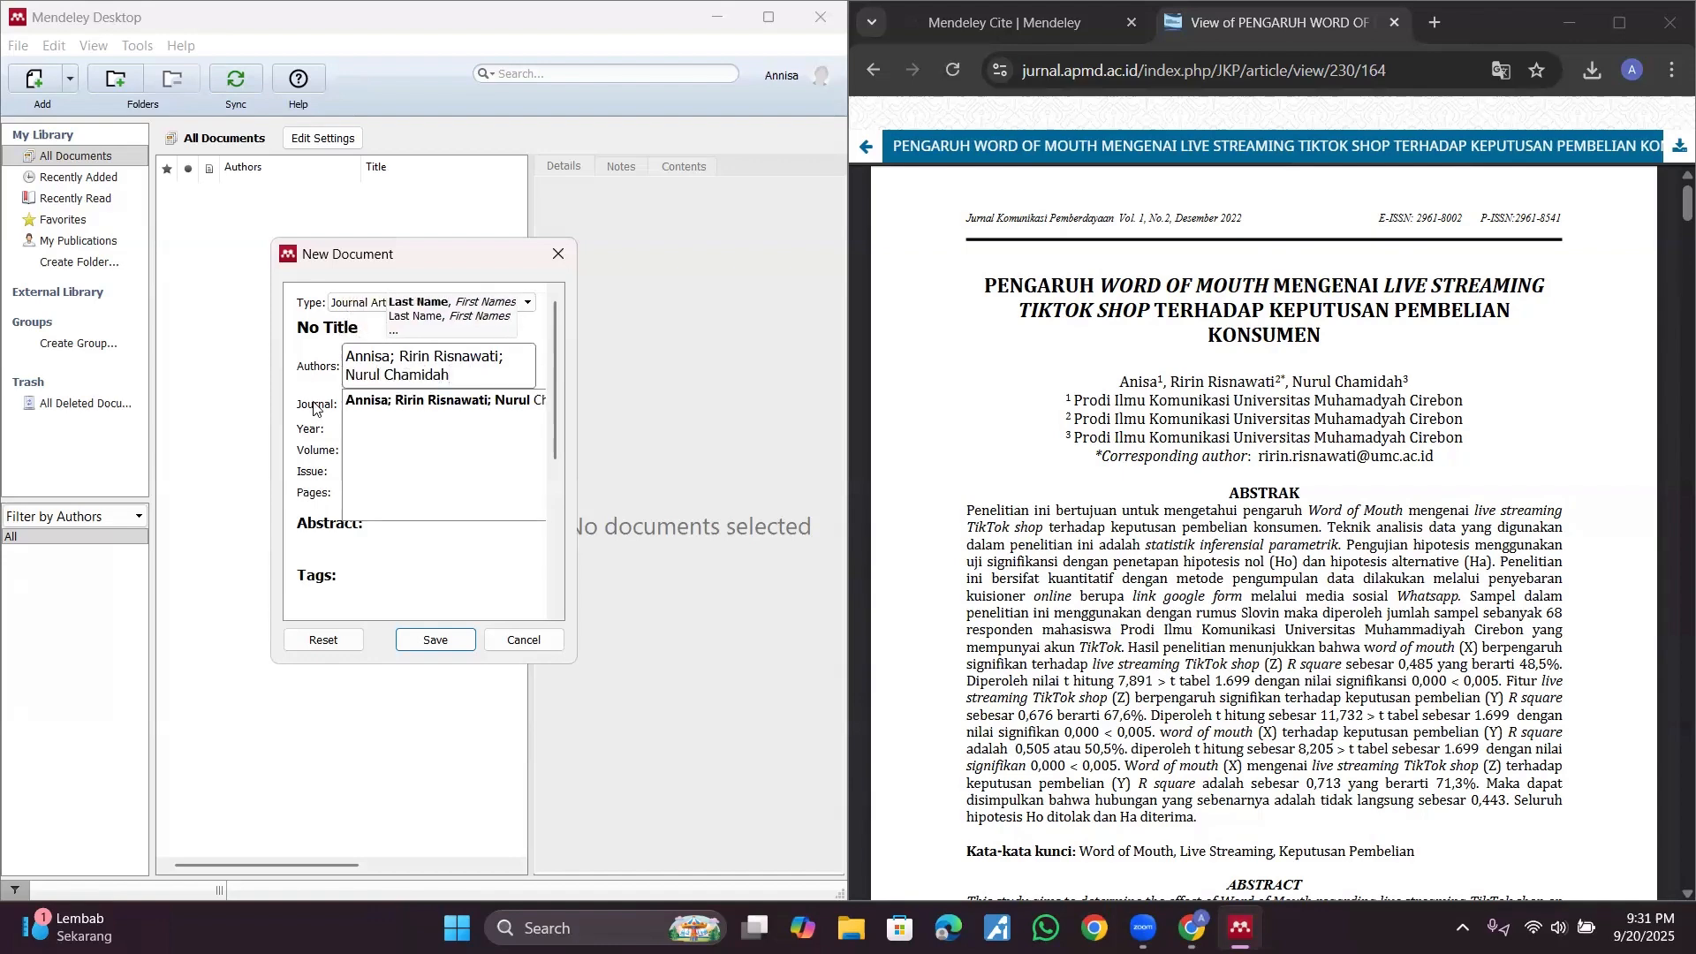
pyautogui.click(346, 403)
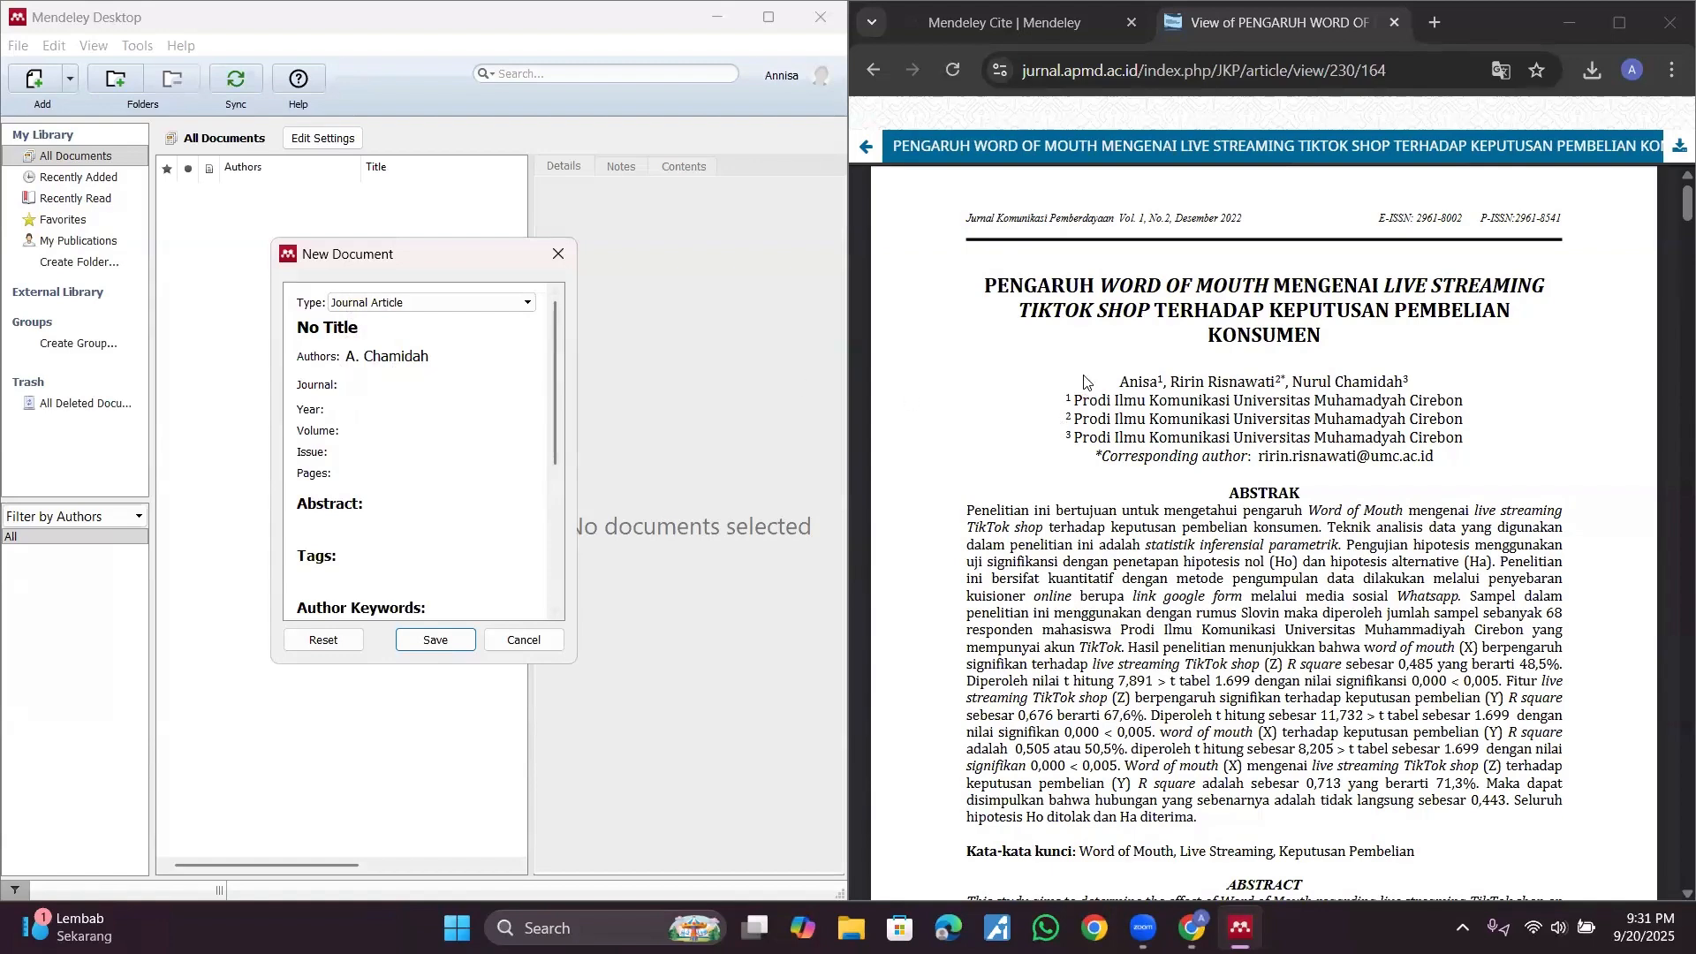
# Step: Set the new entry's journal name to "Jurnal Komunikasi Pemberdaya", consulting the article open in the browser
pyautogui.tripleClick(1075, 298)
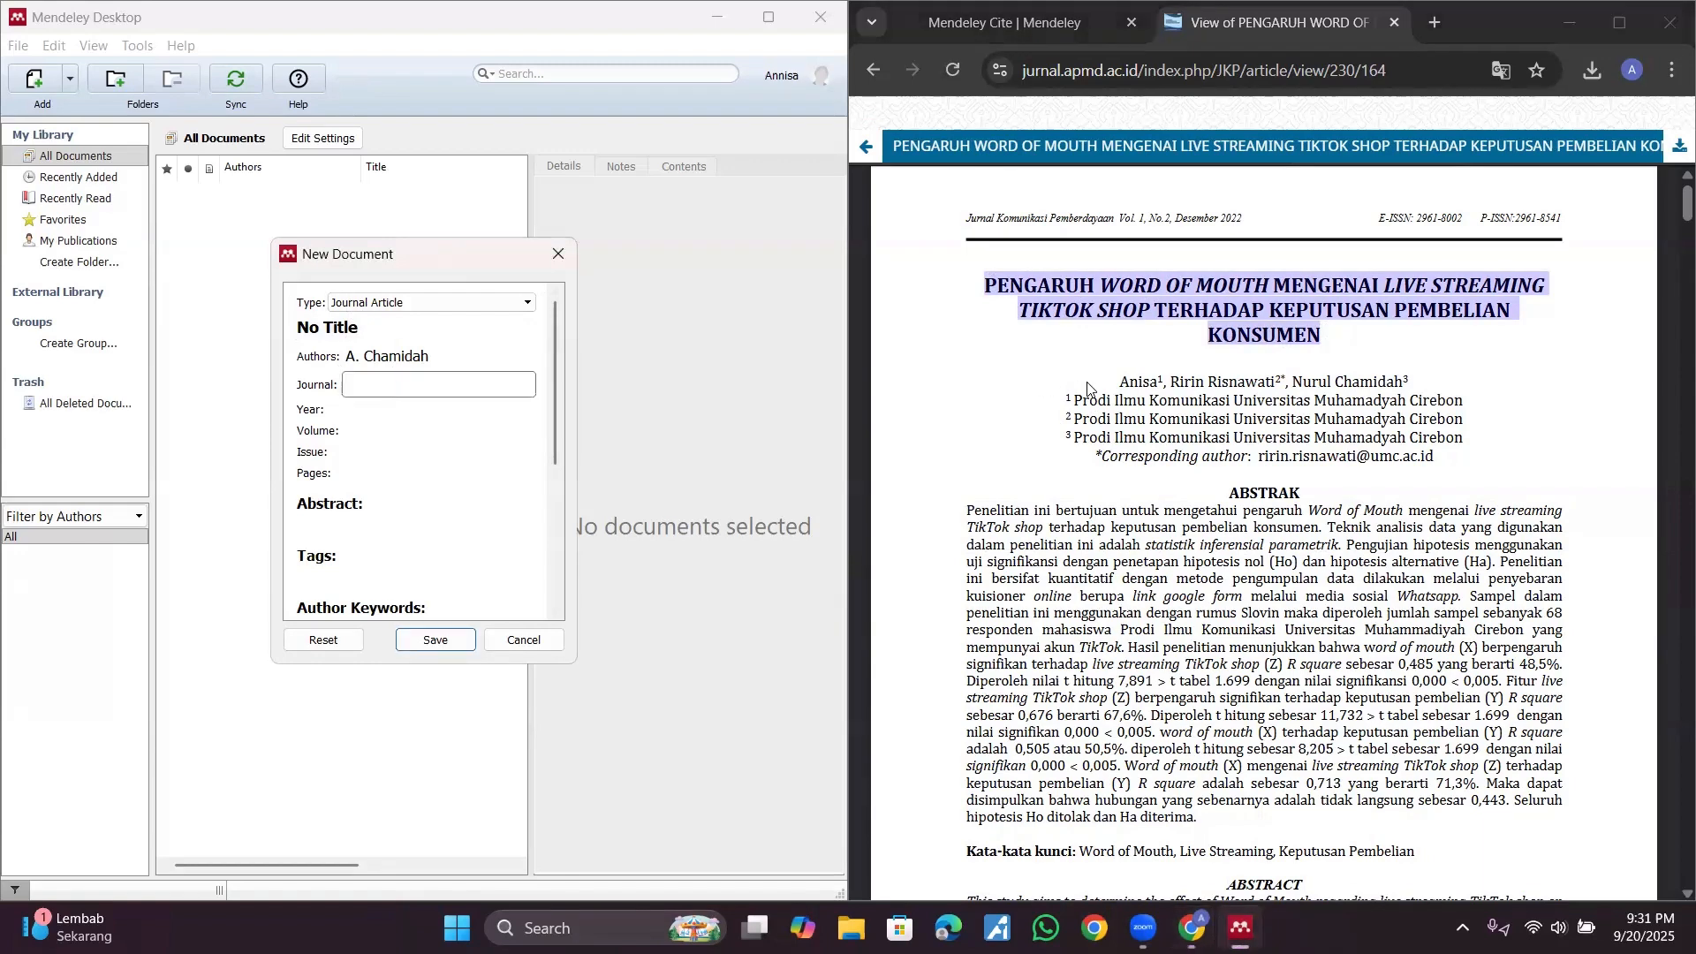
pyautogui.click(1010, 285)
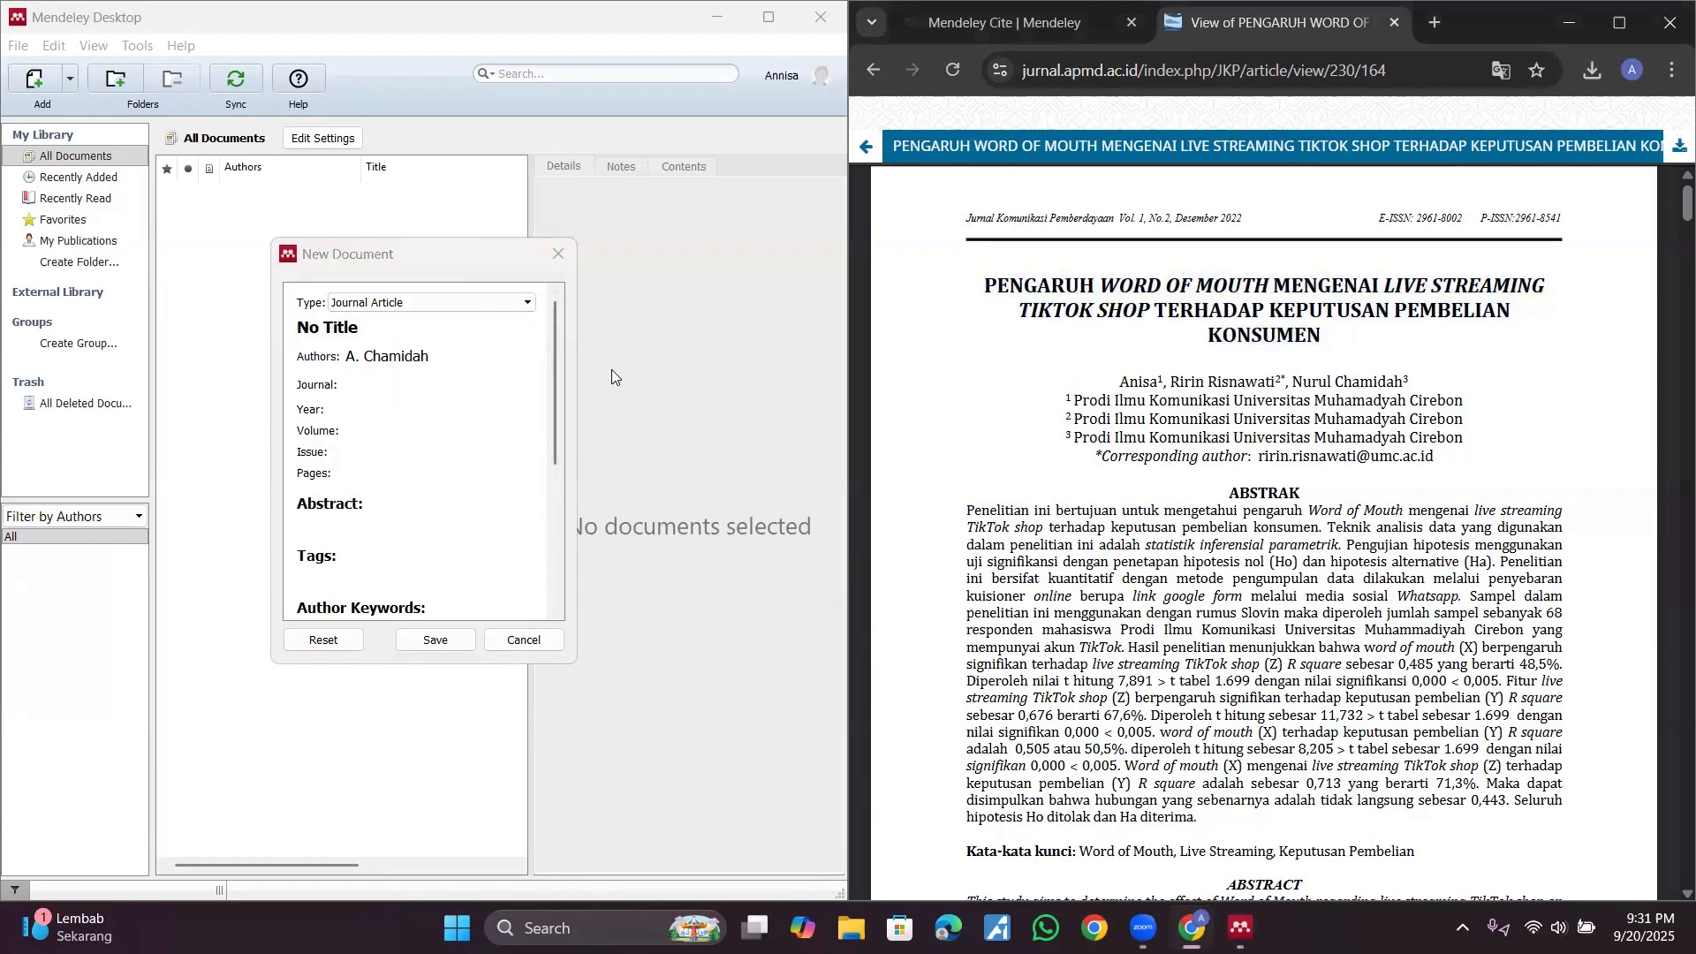
pyautogui.click(433, 385)
pyautogui.write('Ju')
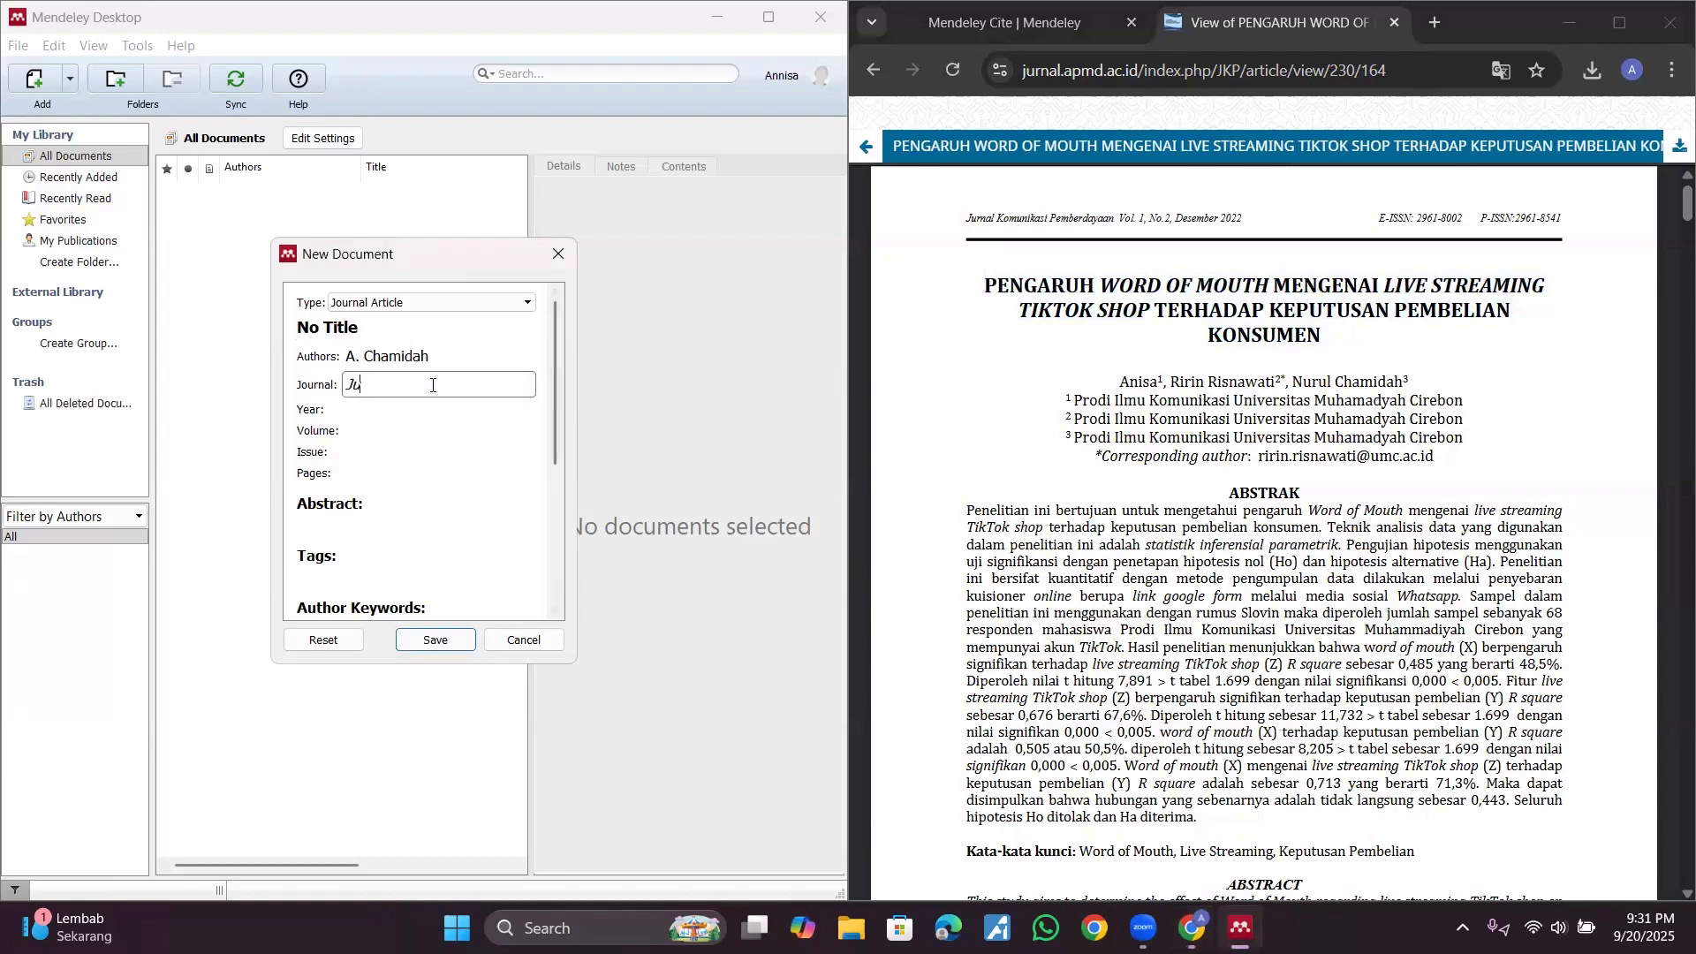
pyautogui.write('rnal Komunikasi Pemberdaya')
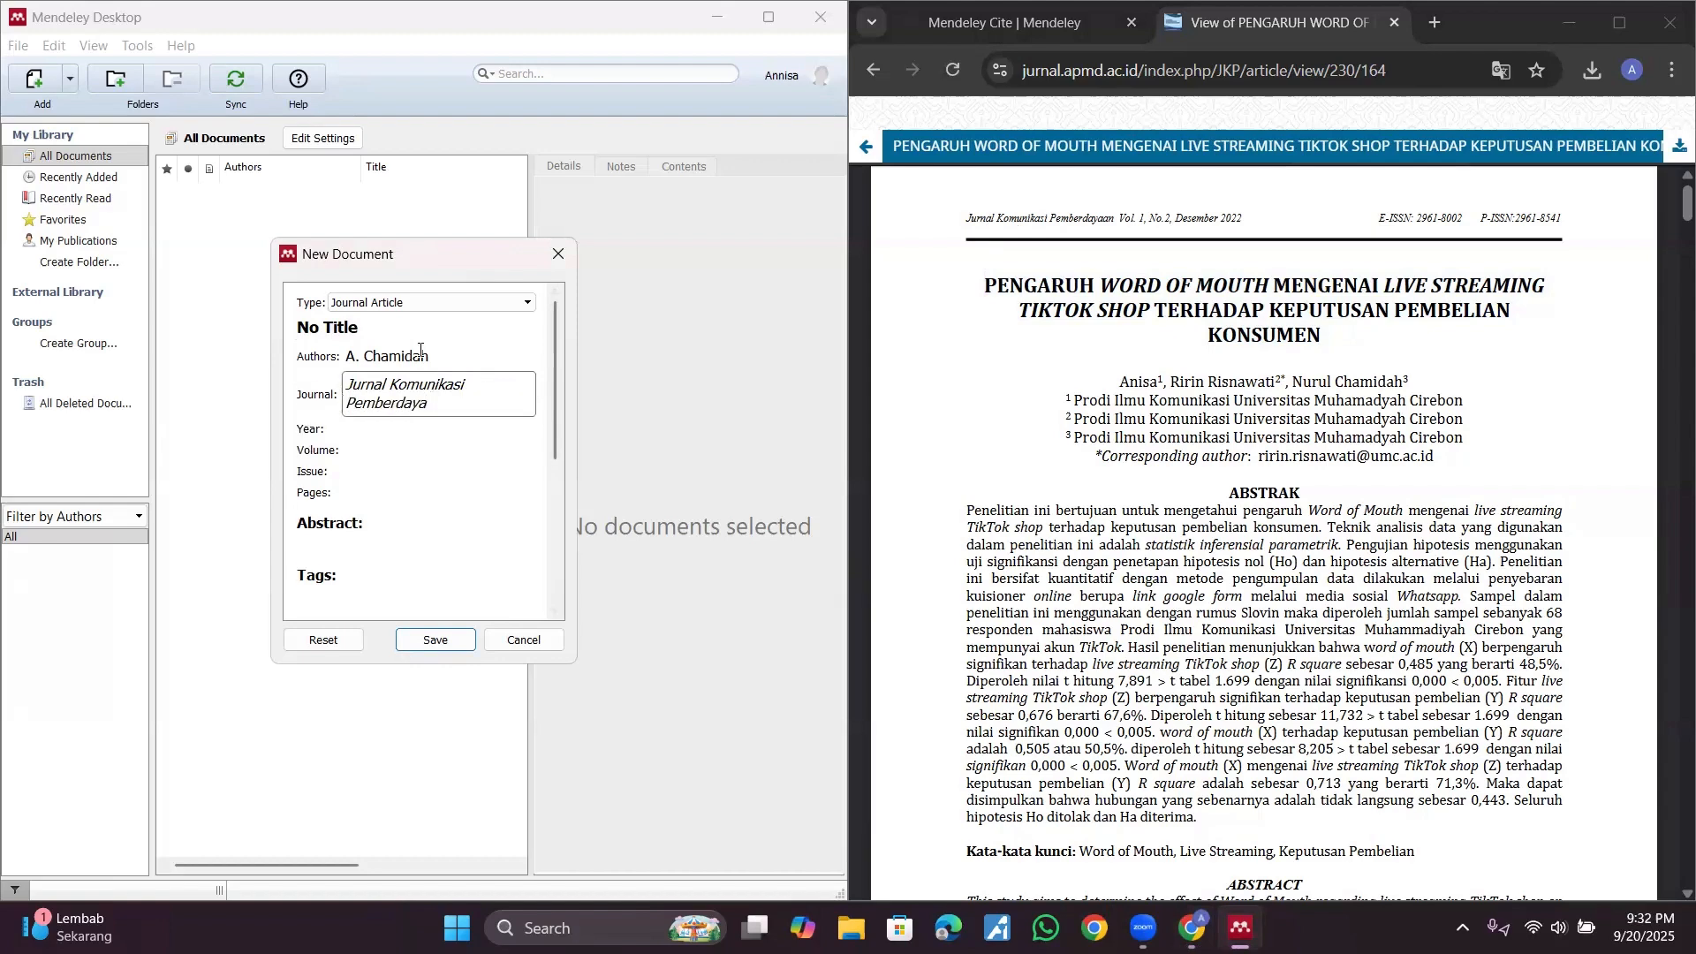
# Step: Set the entry's title to "PENGARUH WORD OF MOUTHMENGENAI LIVE STREAMINGTIKTOKSHOPTERHADAP KEPUTUSAN PEMBELIAN KONSUMEN"
pyautogui.click(386, 321)
pyautogui.press('BackSpace')
pyautogui.press('BackSpace')
pyautogui.press('BackSpace')
pyautogui.press('BackSpace')
pyautogui.press('BackSpace')
pyautogui.press('BackSpace')
pyautogui.press('BackSpace')
pyautogui.press('BackSpace')
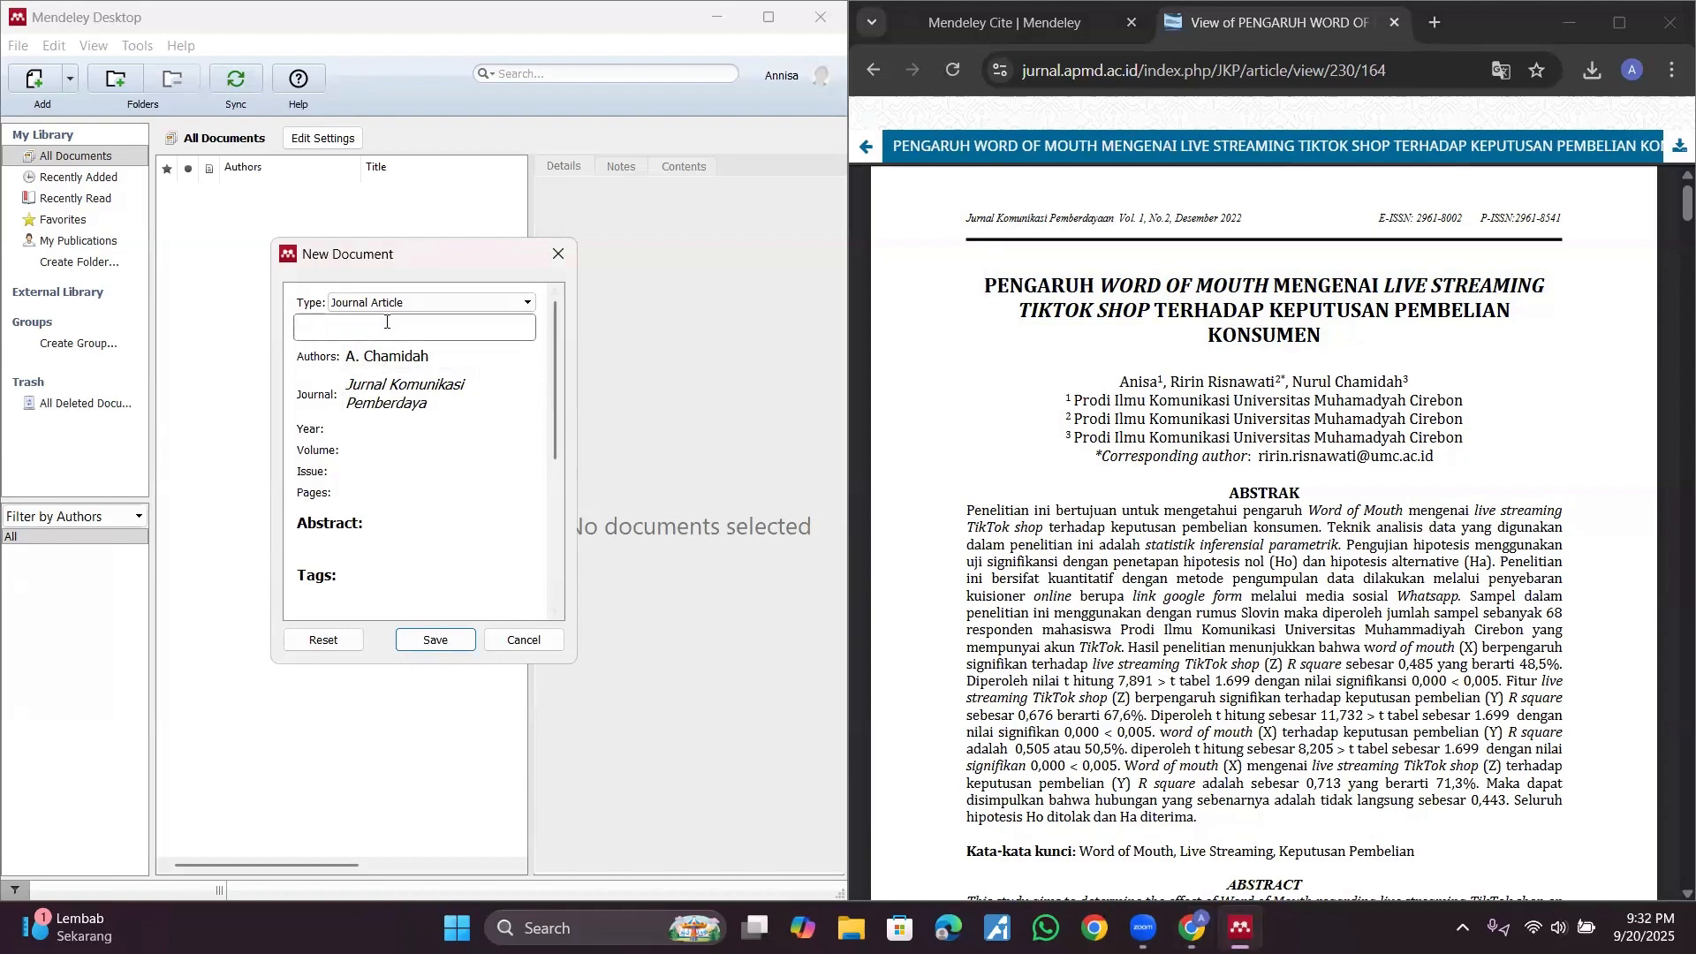
pyautogui.write('PENGARUH WORD OF MOUTHMENGENAI LIVE STREAMINGTIKTOKSHOPTERHADAP KEPUTUSAN PEMBELIAN KONSUMEN')
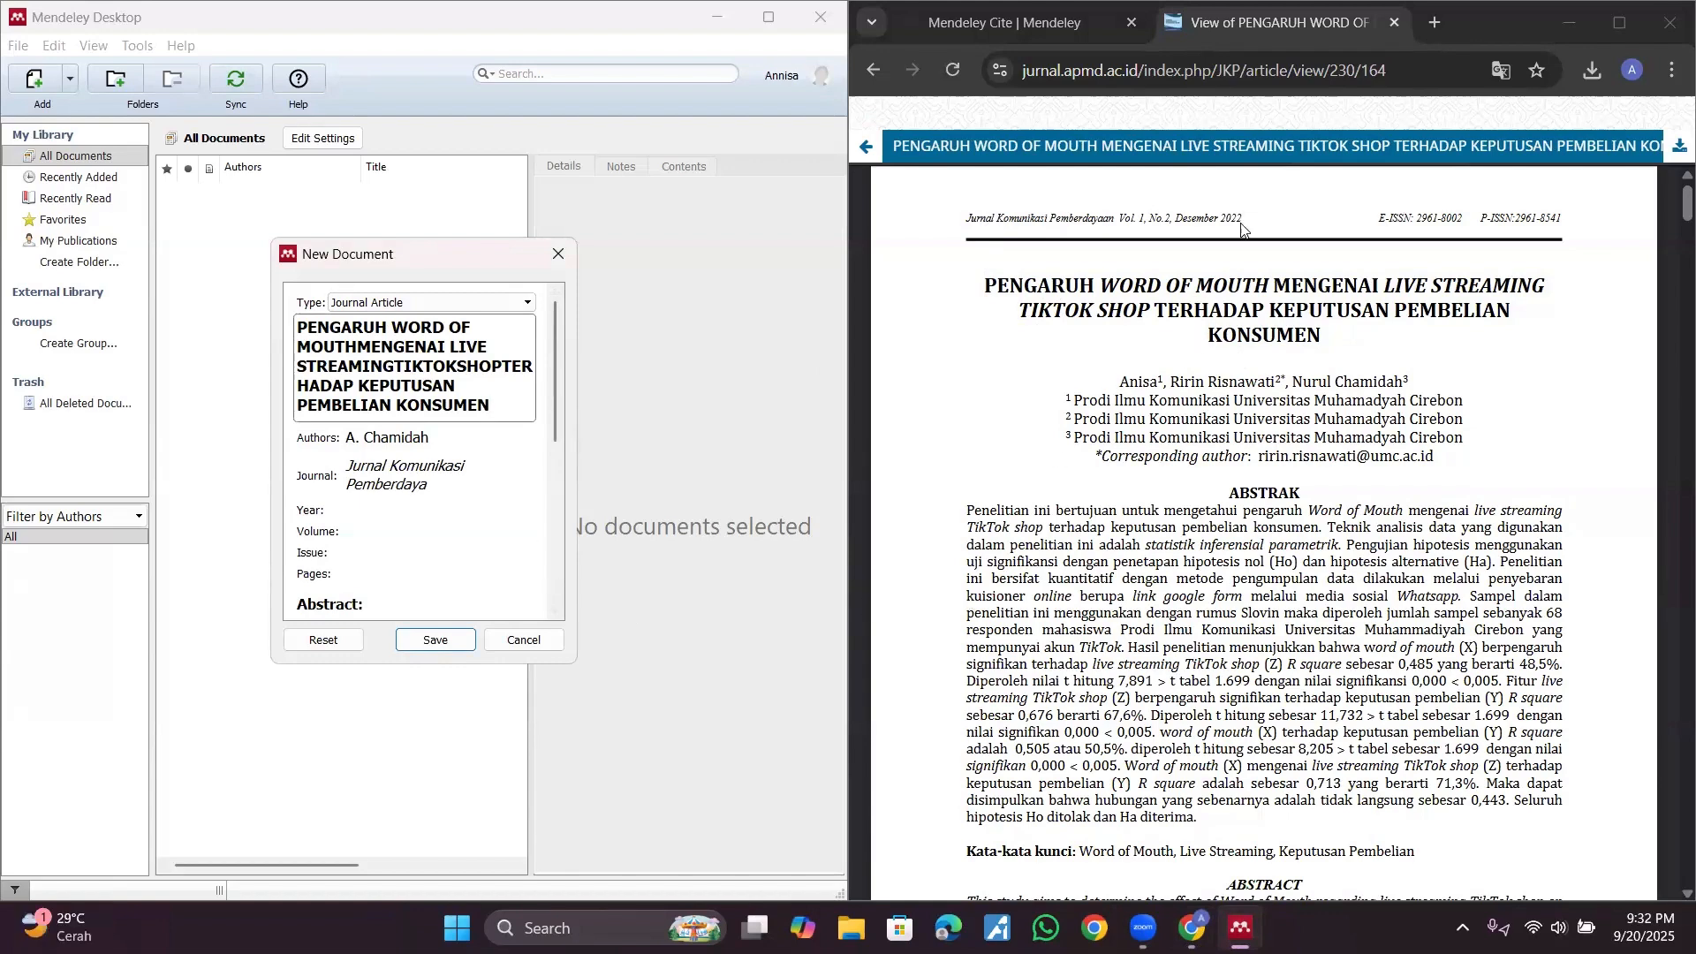
# Step: Set the entry's year to 2022, volume to 1 and issue to 2, following the article's header line
pyautogui.click(389, 509)
pyautogui.write('2022')
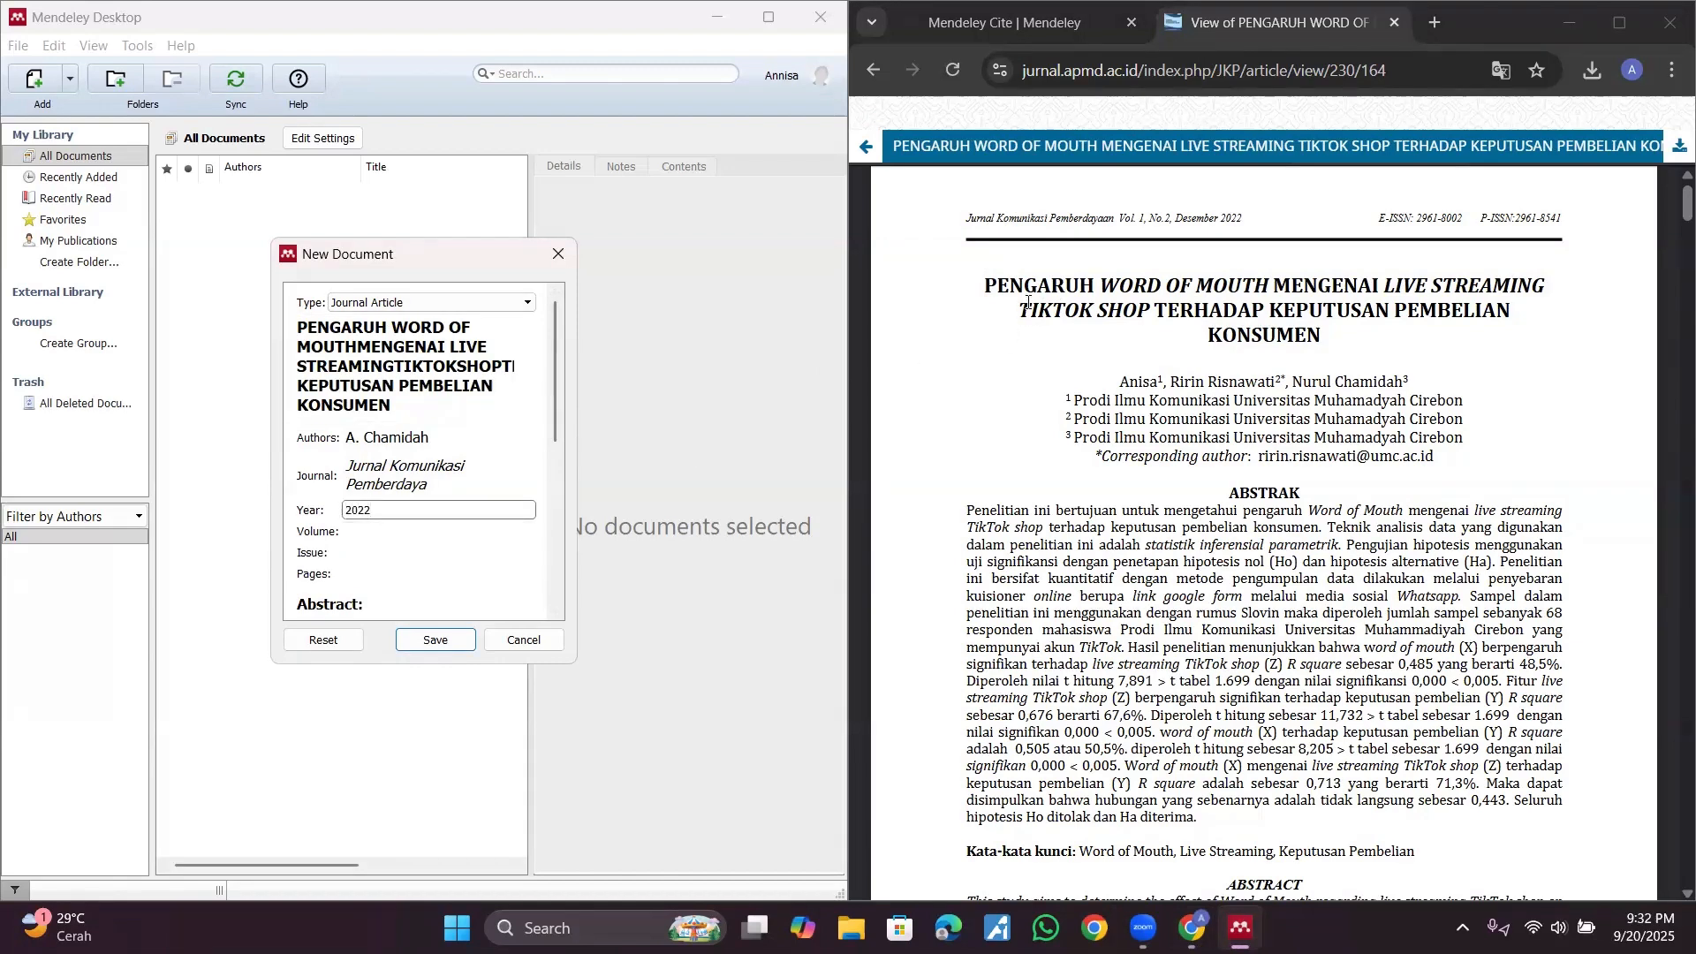
pyautogui.click(1118, 212)
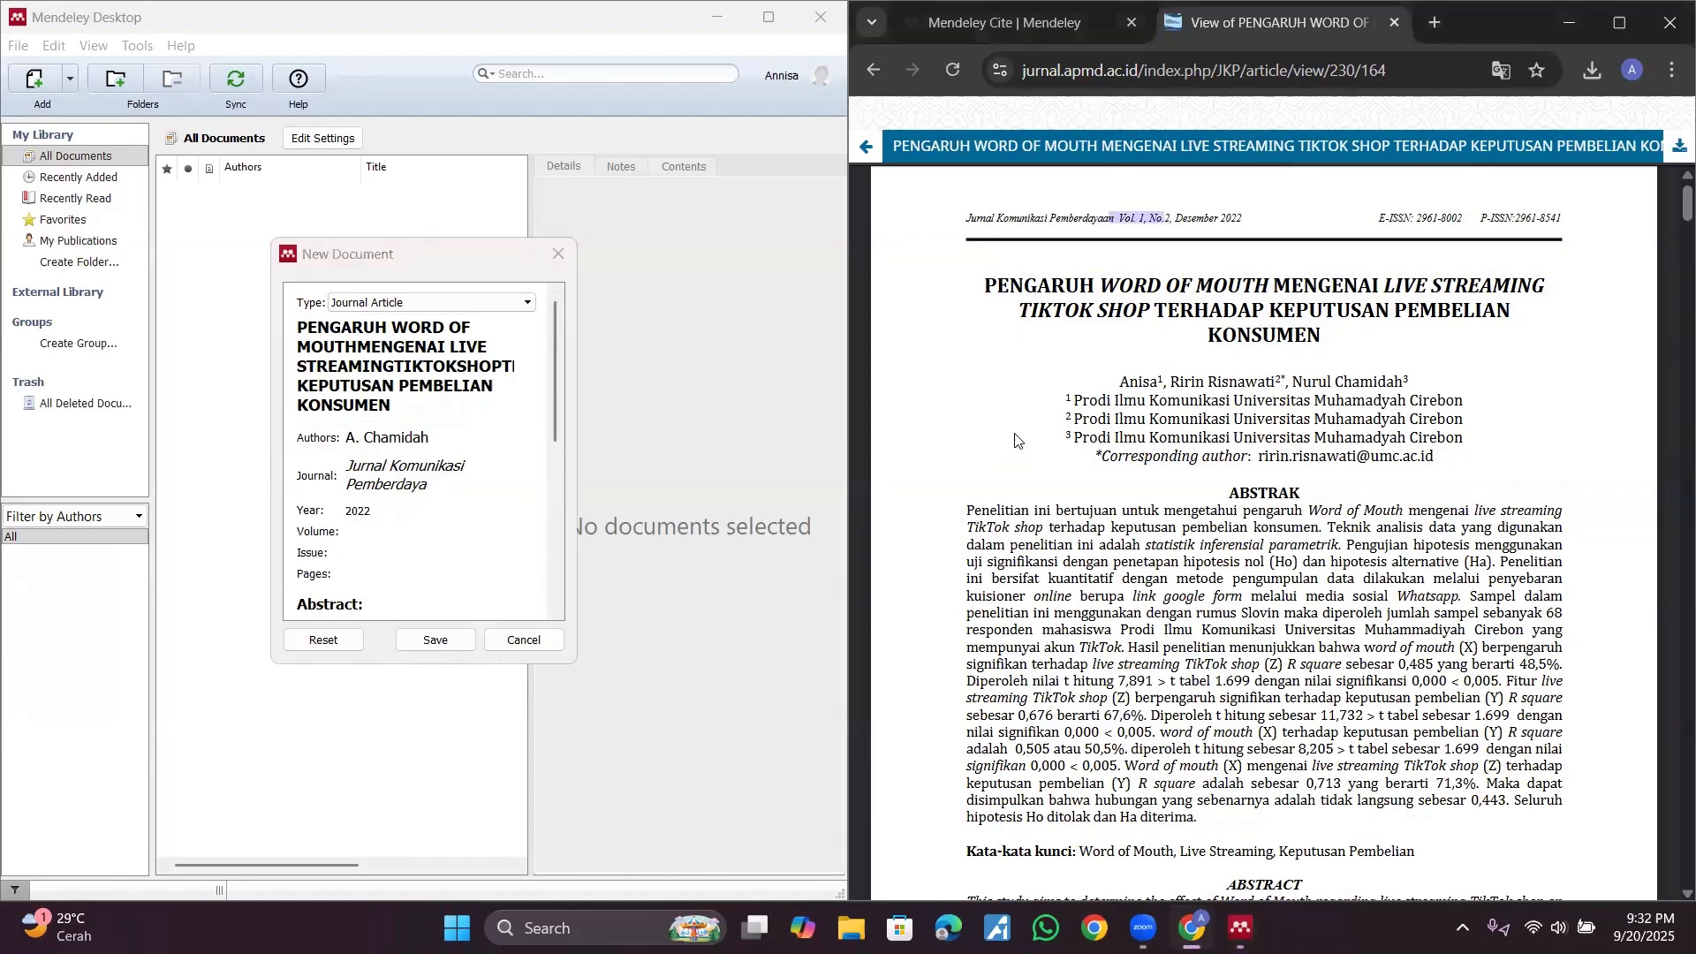
pyautogui.click(425, 537)
pyautogui.write('1')
pyautogui.click(469, 550)
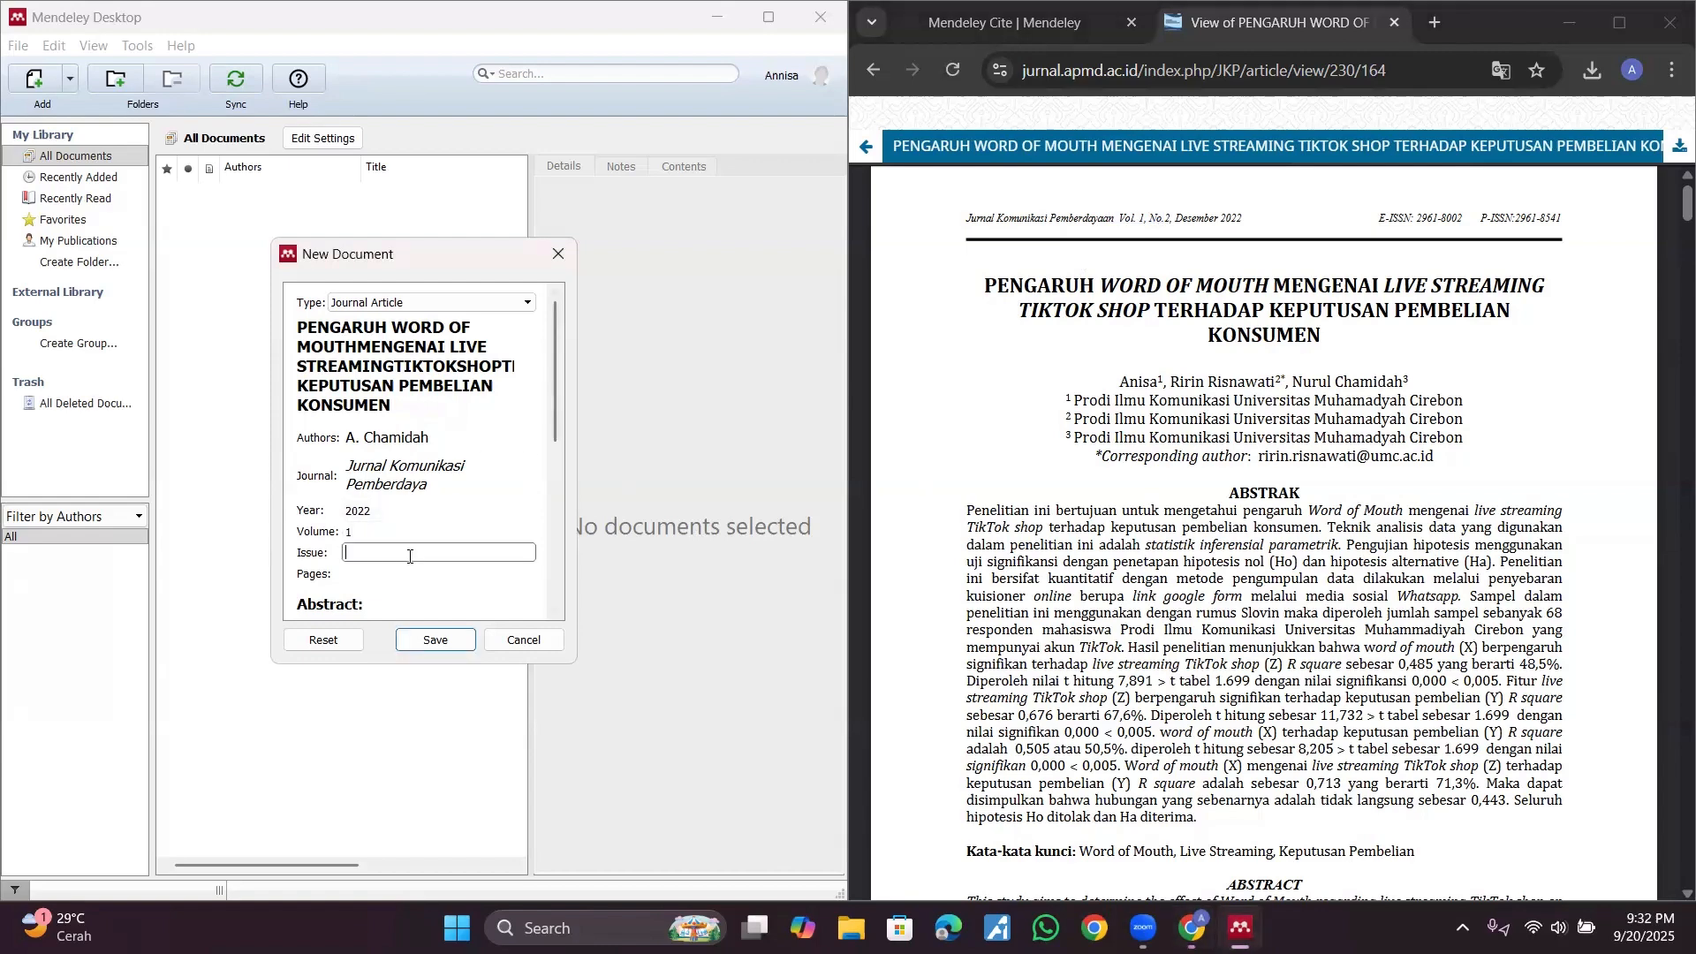
pyautogui.write('2')
# Step: Set the entry's pages to 94-107, save the new document and widen the document list
pyautogui.click(429, 560)
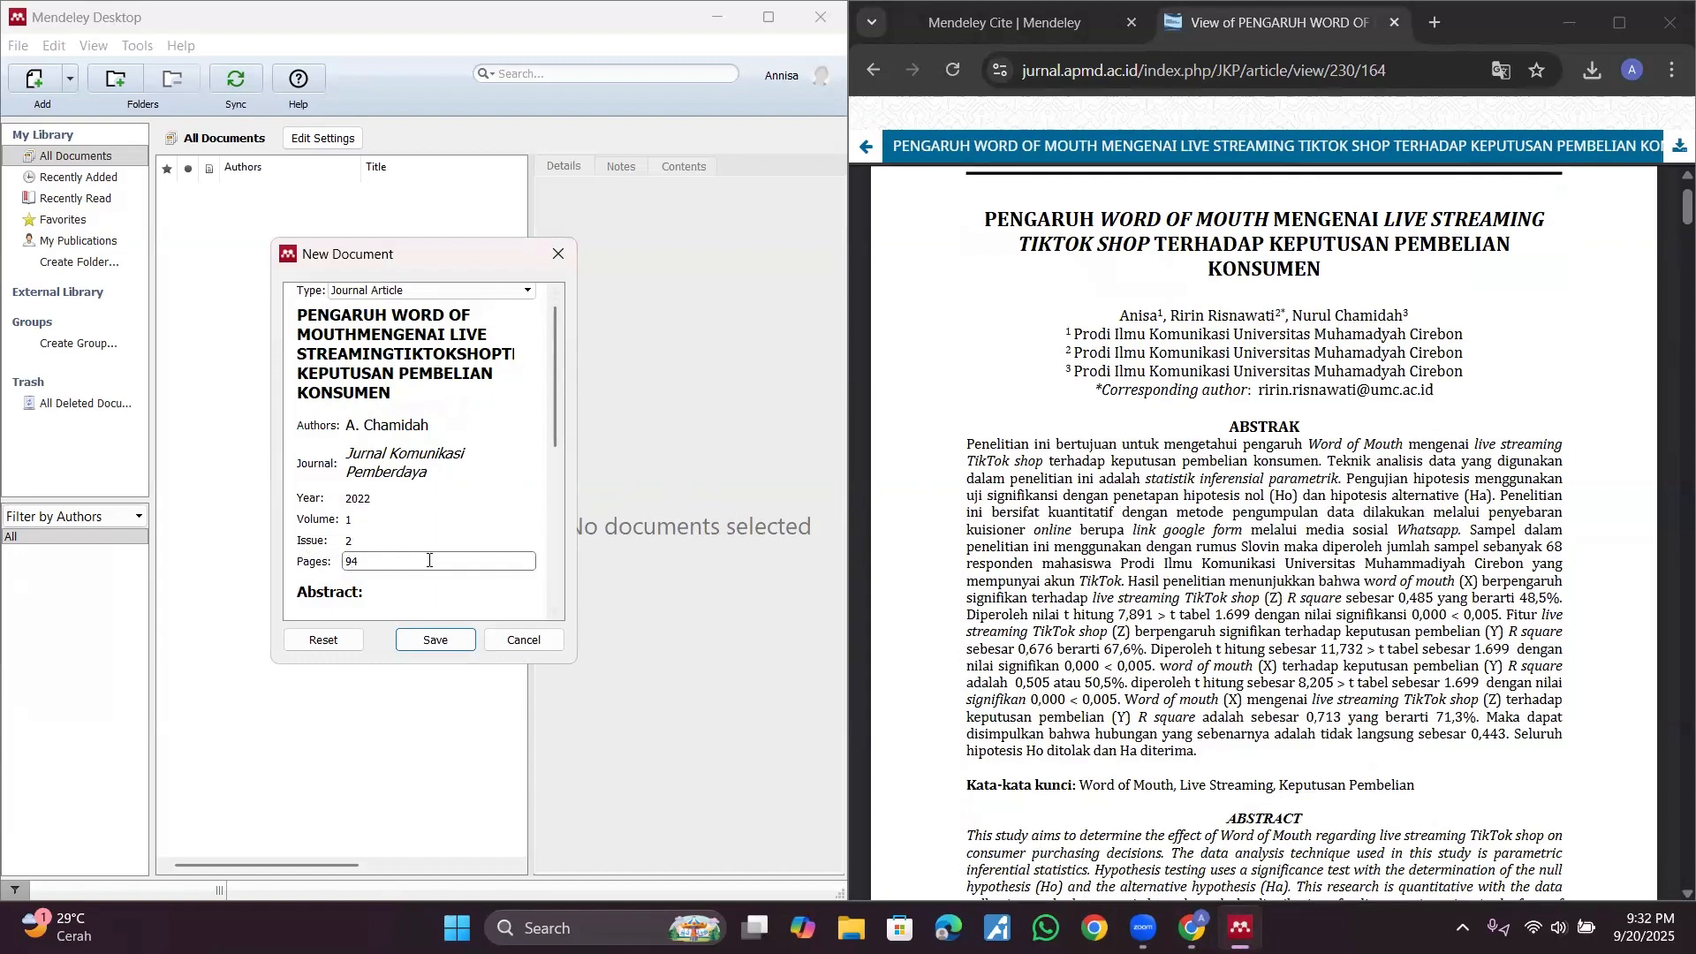
pyautogui.write('94-107')
pyautogui.scroll(-5, 429, 559)
pyautogui.scroll(-2, 429, 560)
pyautogui.click(441, 638)
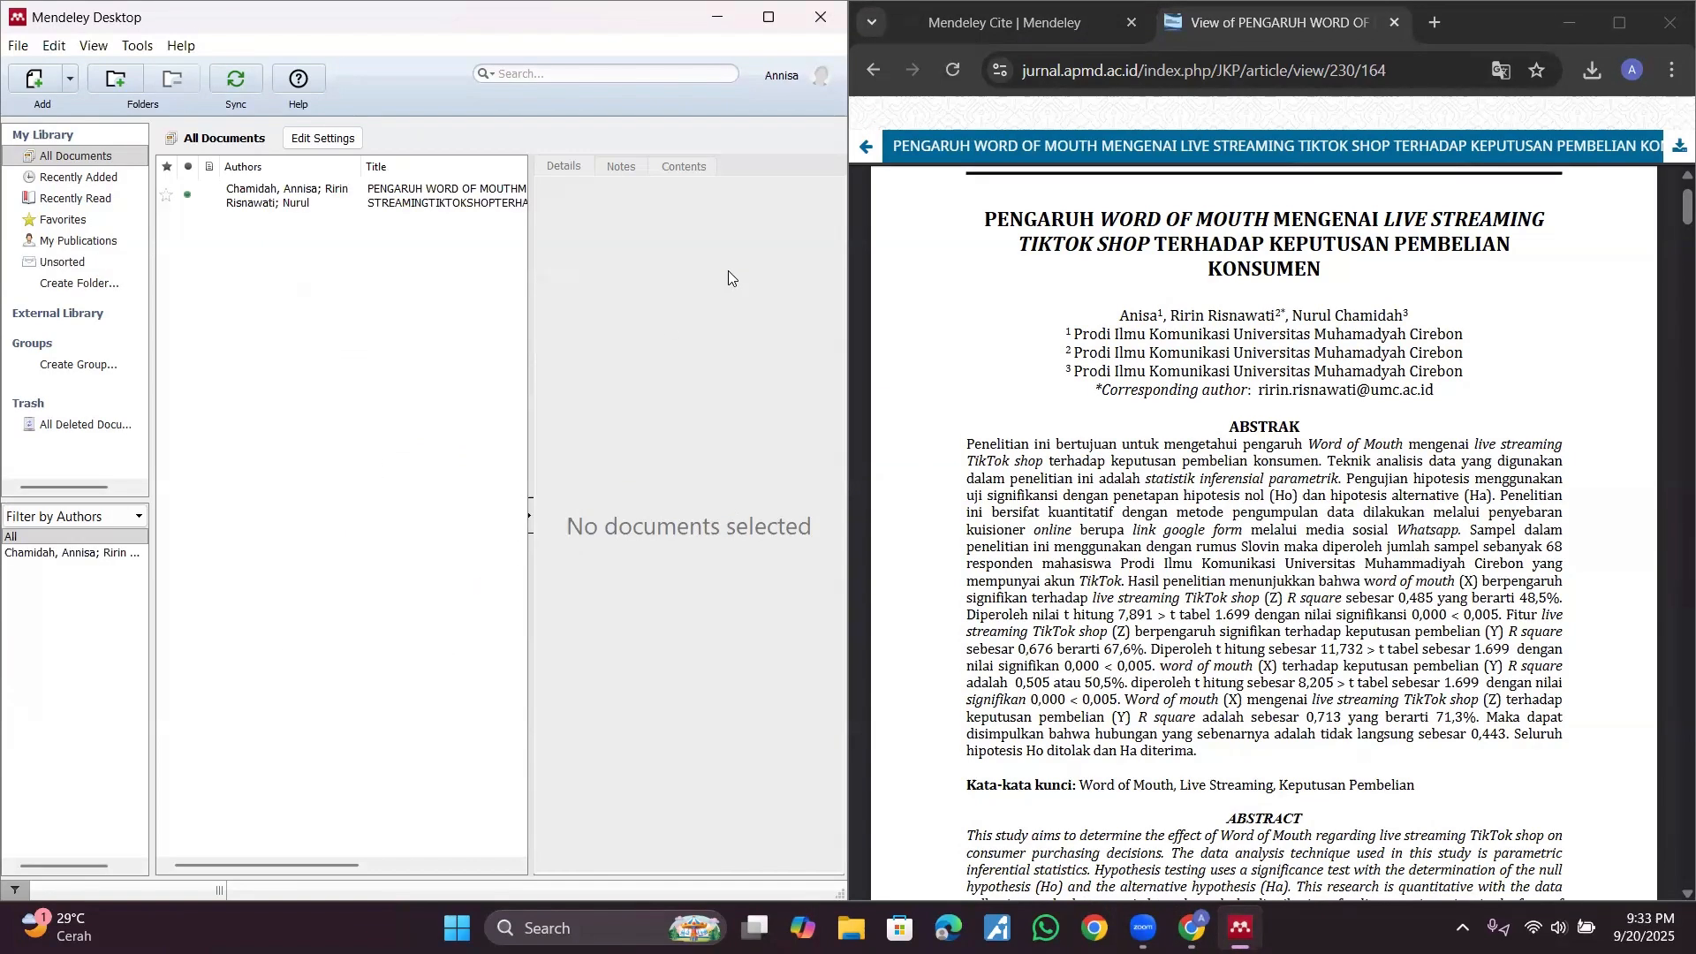
pyautogui.moveTo(528, 214); pyautogui.dragTo(775, 257)
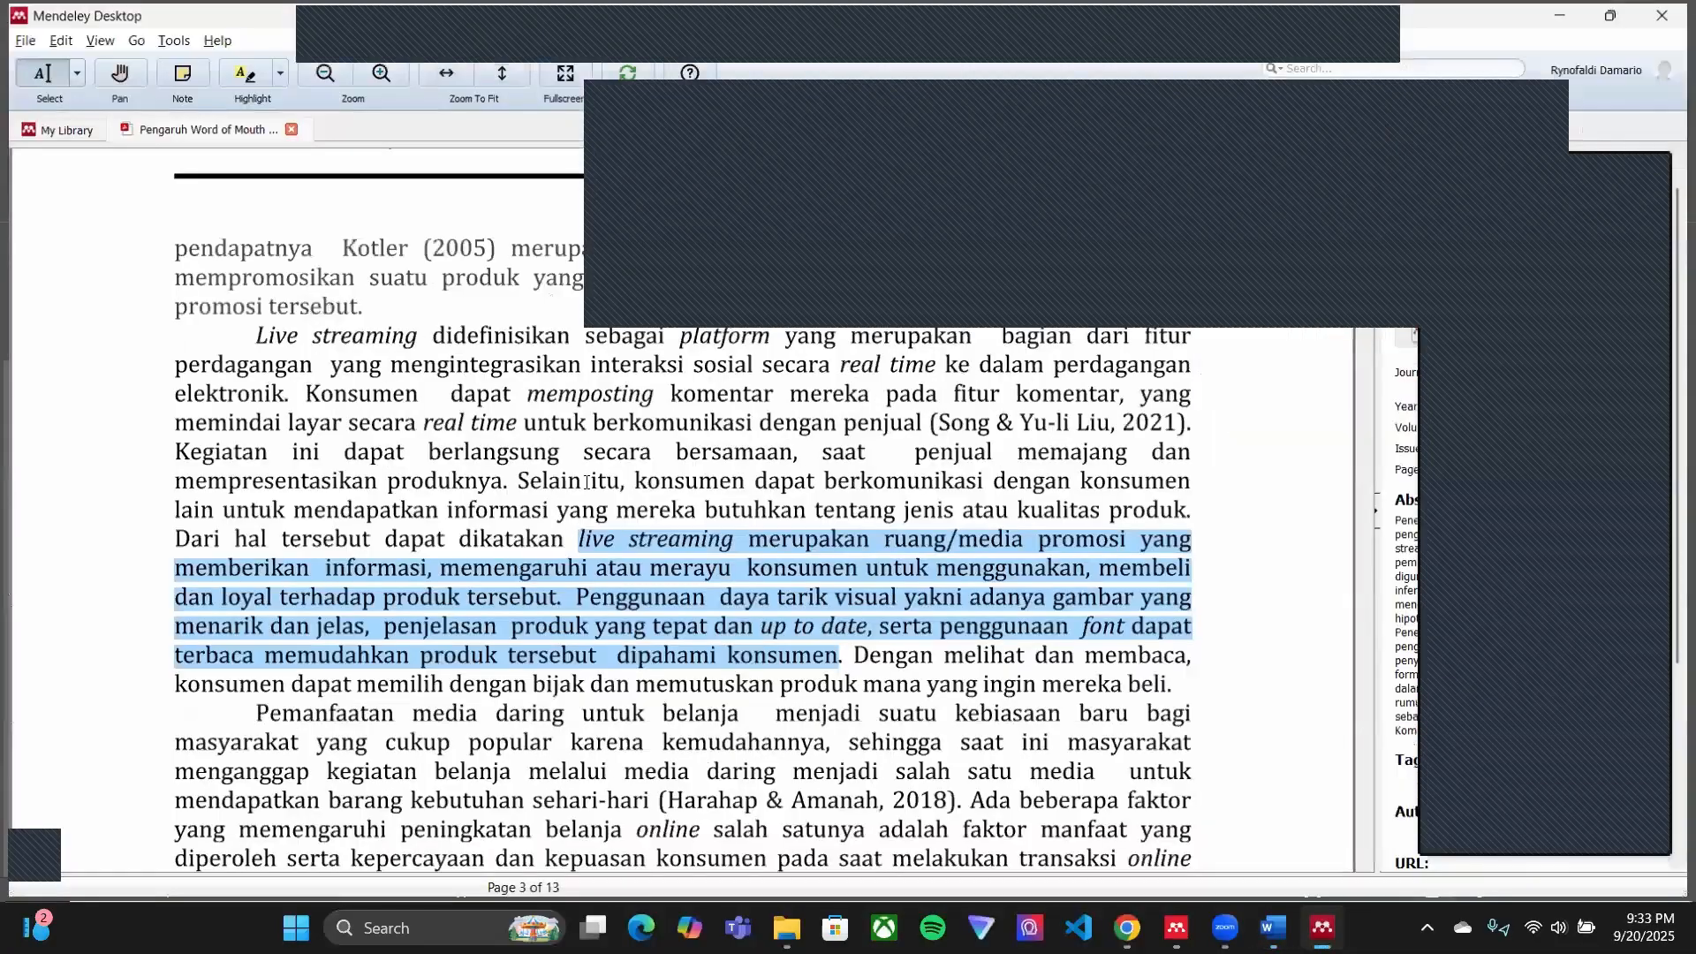
# Step: Copy the passage from "live streaming merupakan" to "dipahami konsumen." on page 3 of the article and paste it into the Word document
pyautogui.click(878, 423)
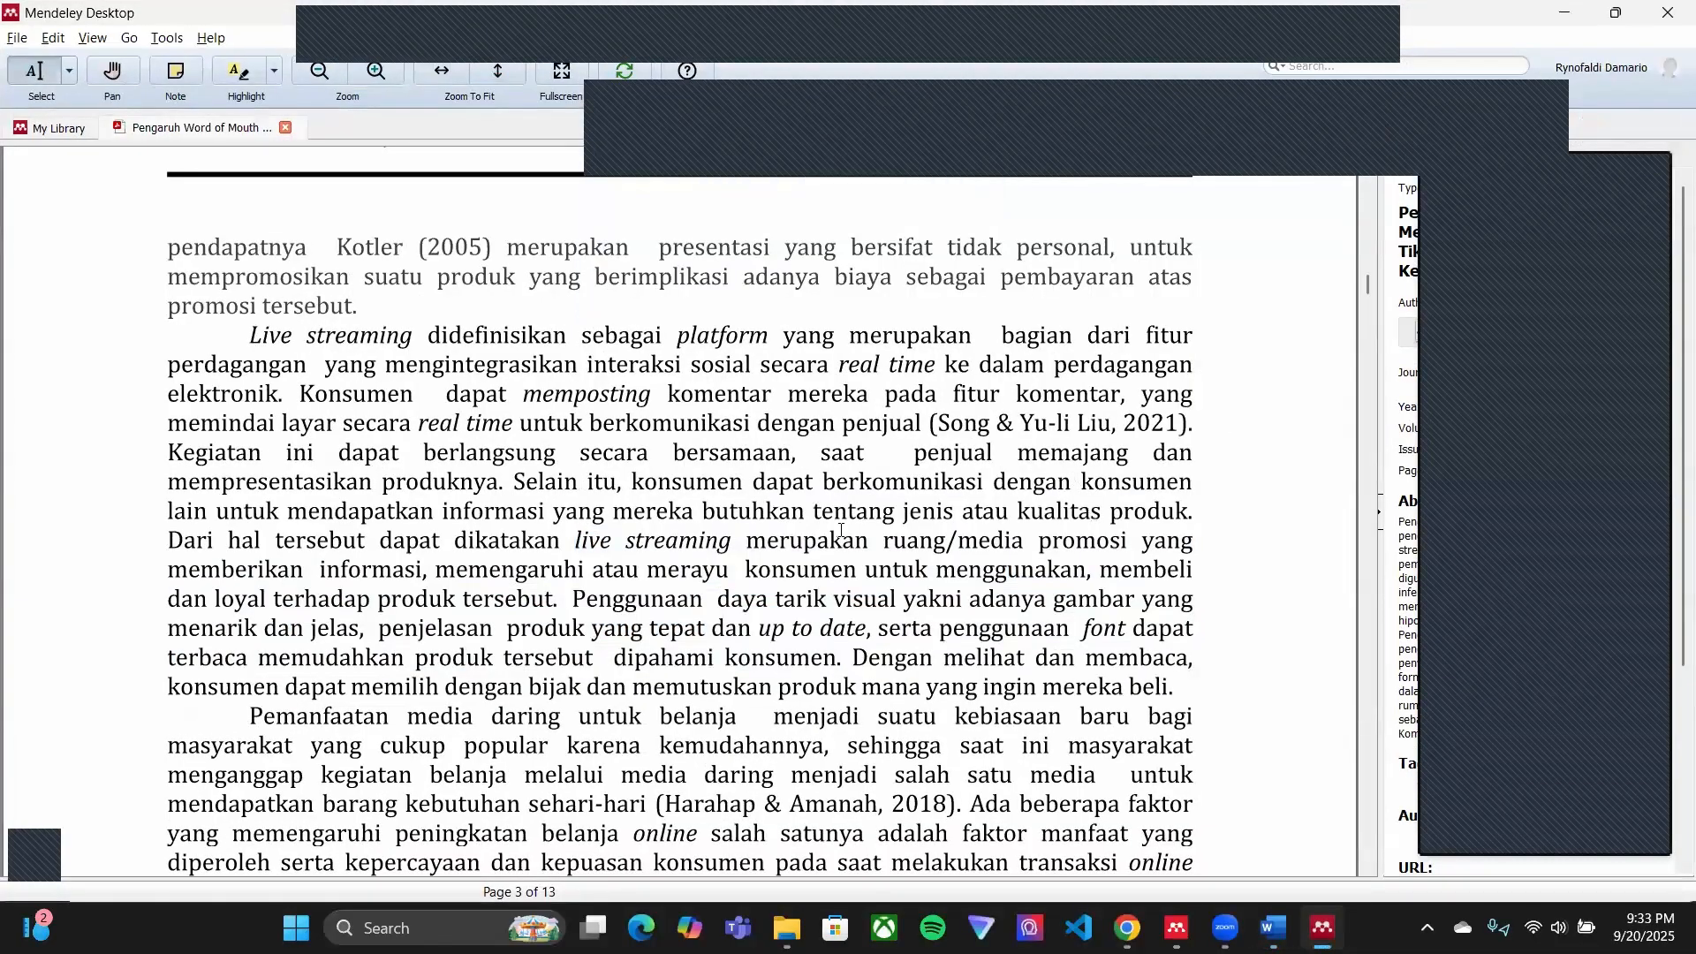
pyautogui.moveTo(574, 540); pyautogui.dragTo(843, 657)
pyautogui.hotkey('ctrl', 'c')
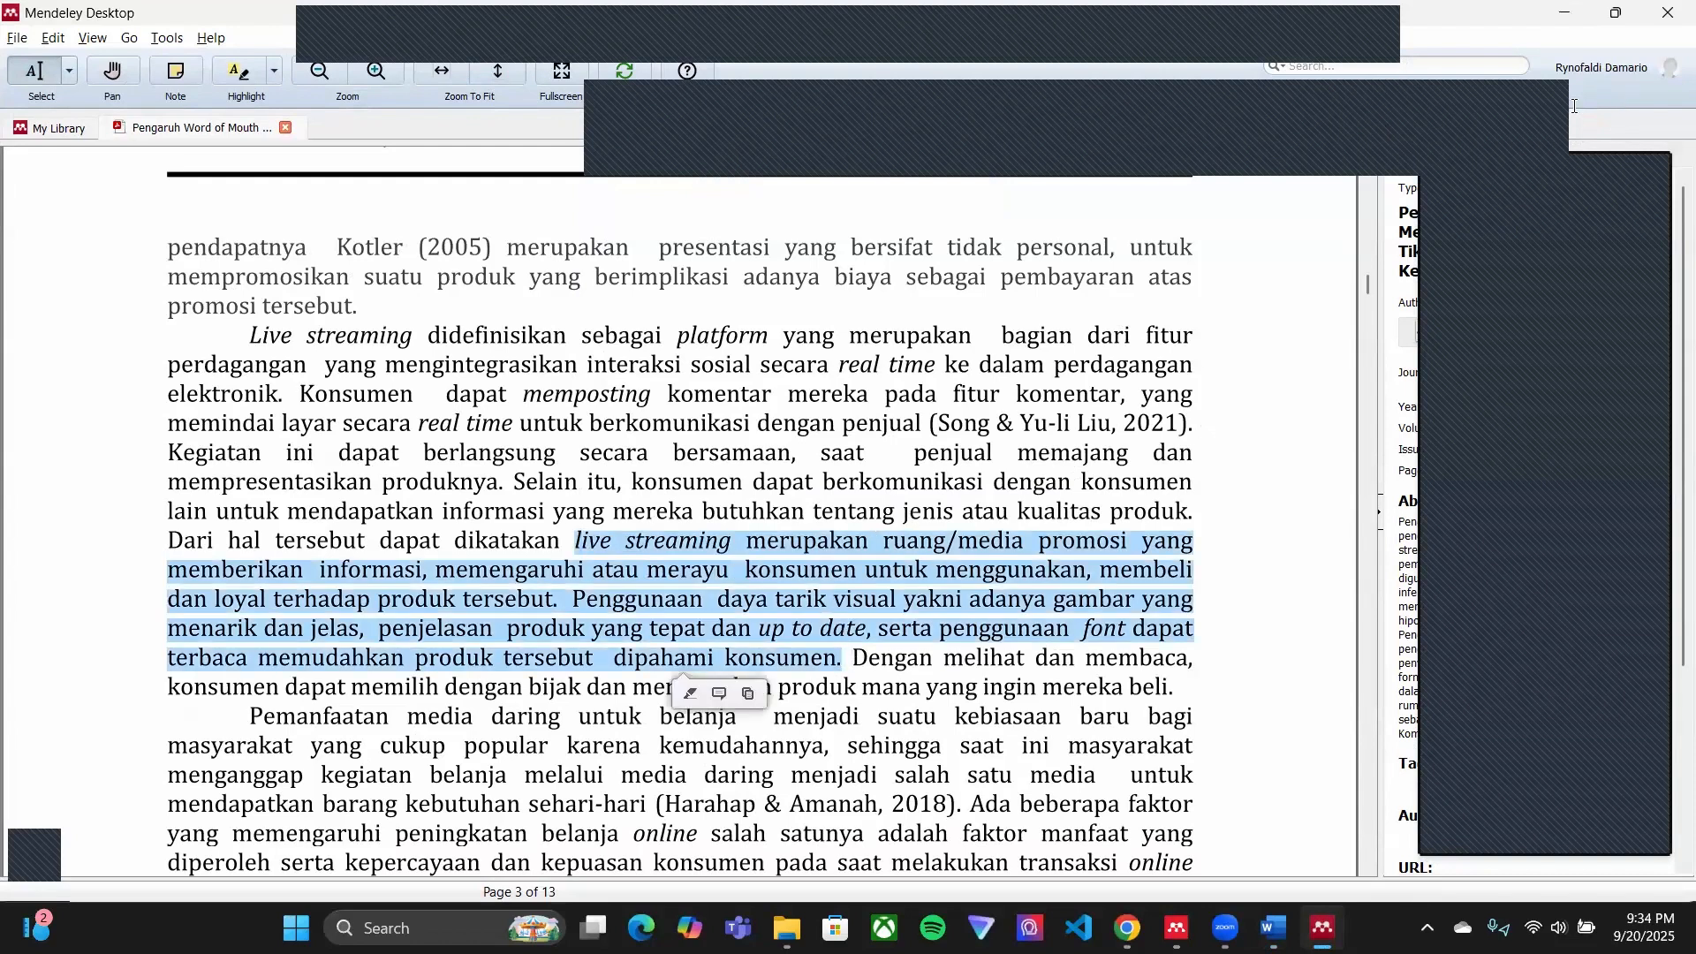
pyautogui.hotkey('alt', 'Tab')
pyautogui.hotkey('ctrl', 'v')
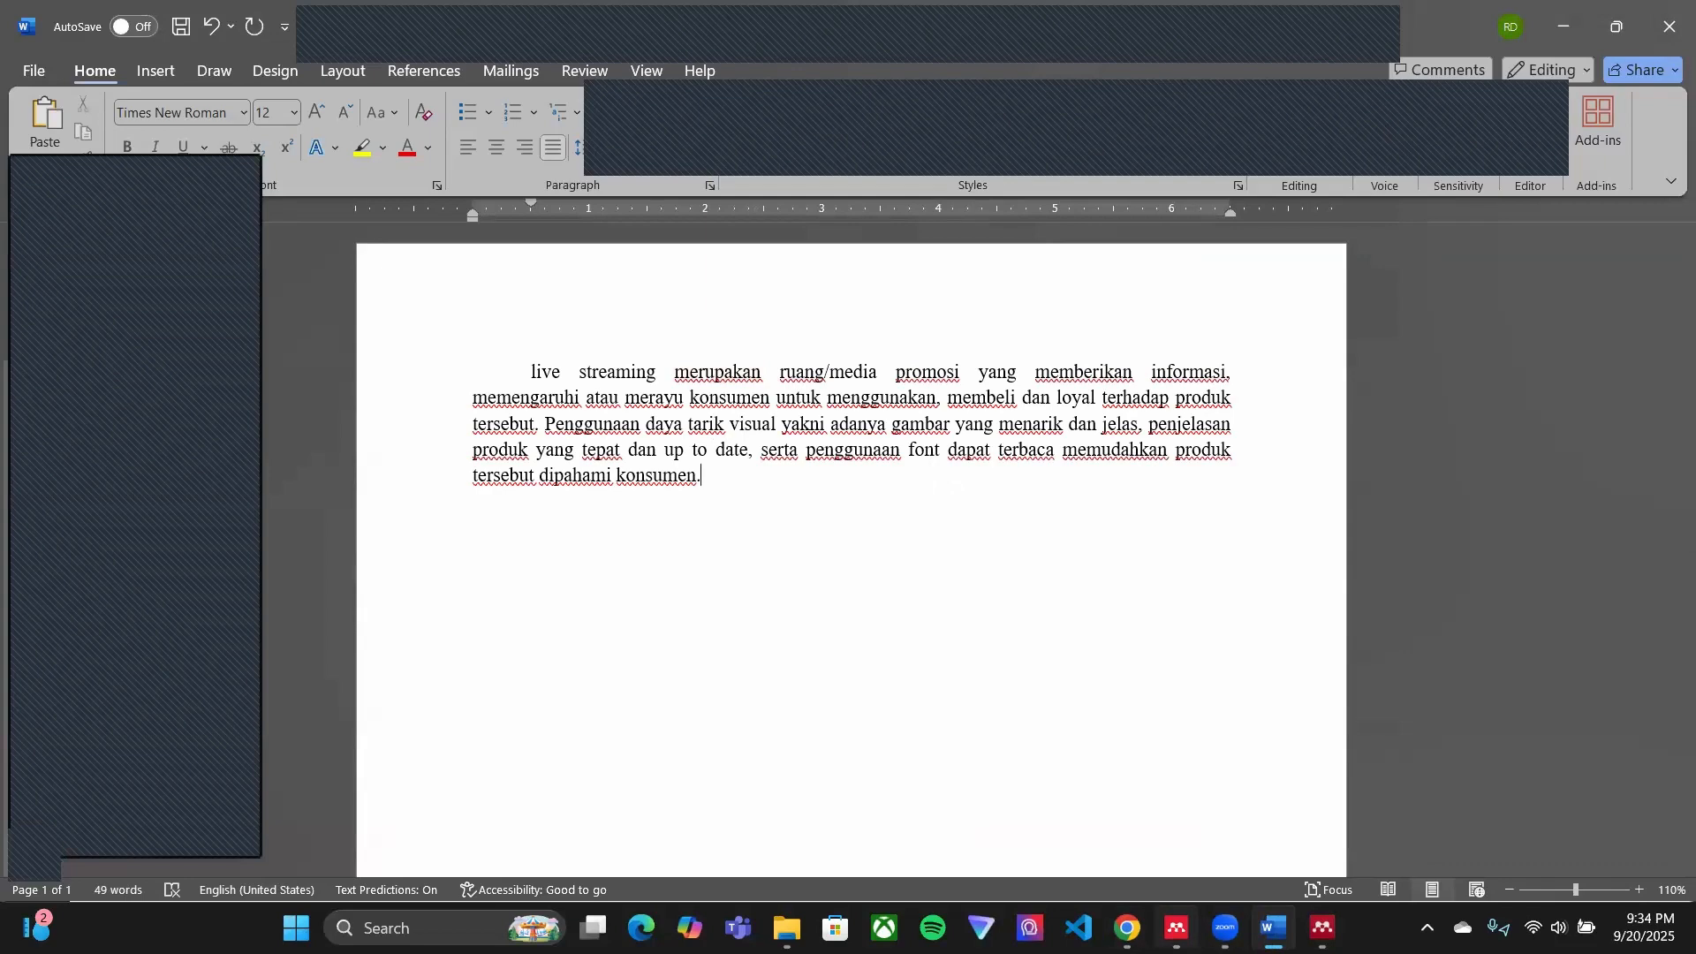
# Step: Switch to Mendeley Desktop and copy the full title of the Word of Mouth article from its details
pyautogui.click(1322, 927)
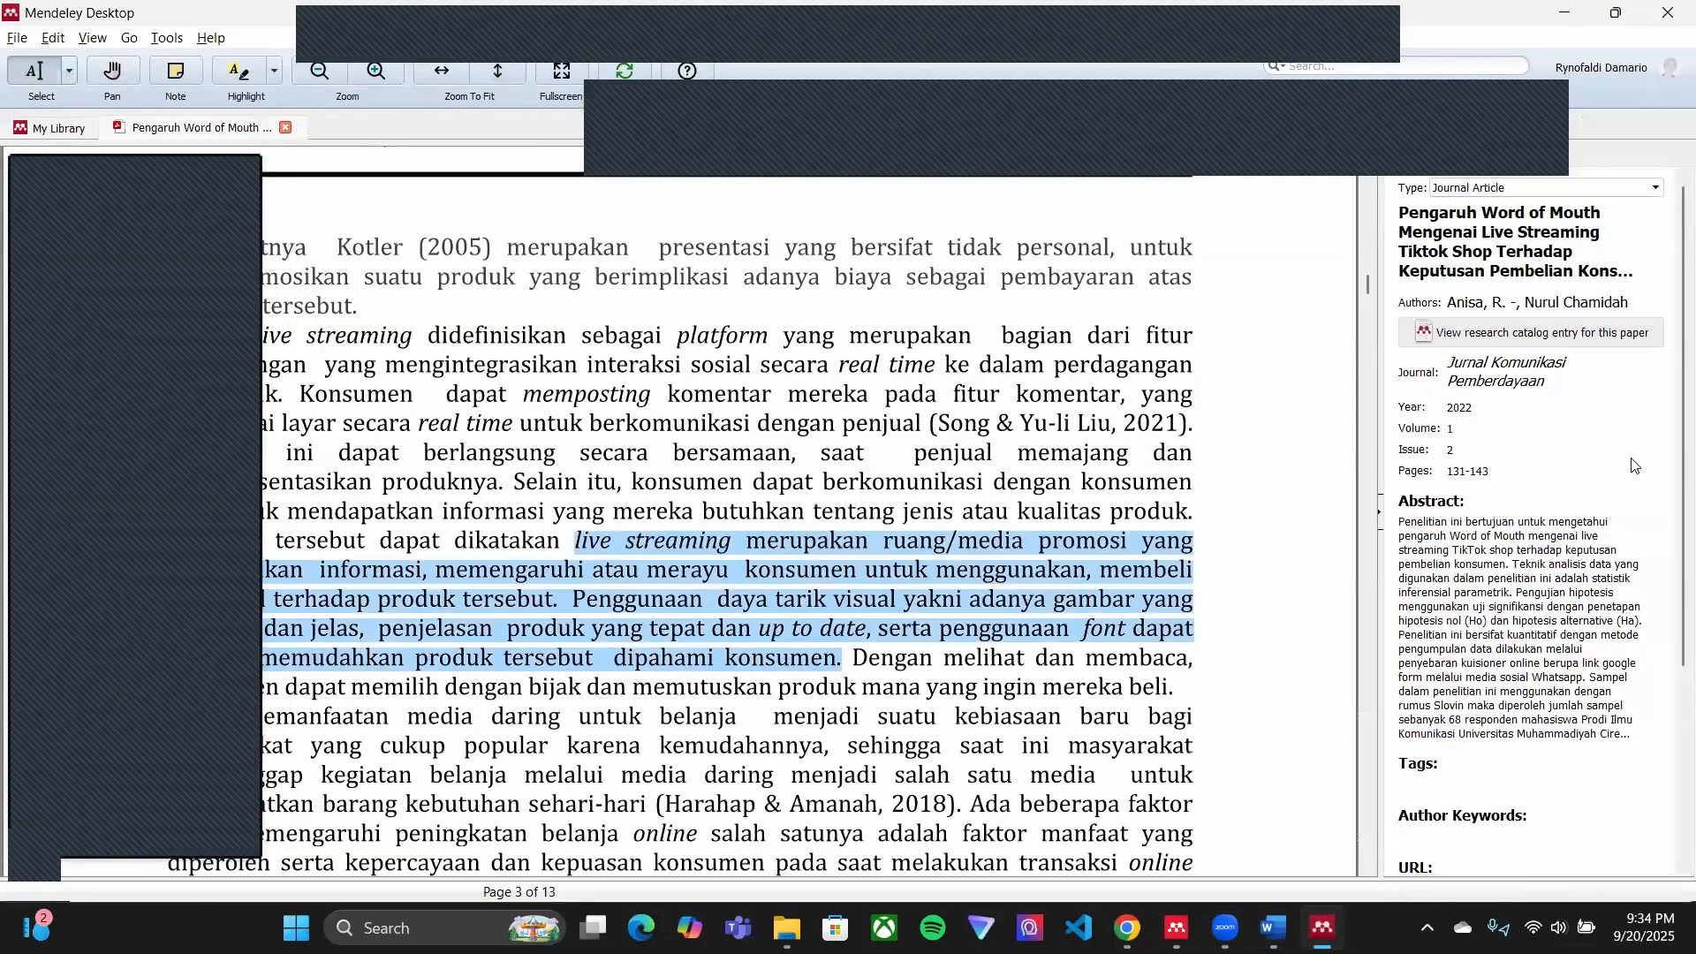
pyautogui.moveTo(1454, 257); pyautogui.dragTo(1462, 268)
pyautogui.click(1462, 257)
pyautogui.hotkey('ctrl', 'a')
pyautogui.hotkey('ctrl', 'c')
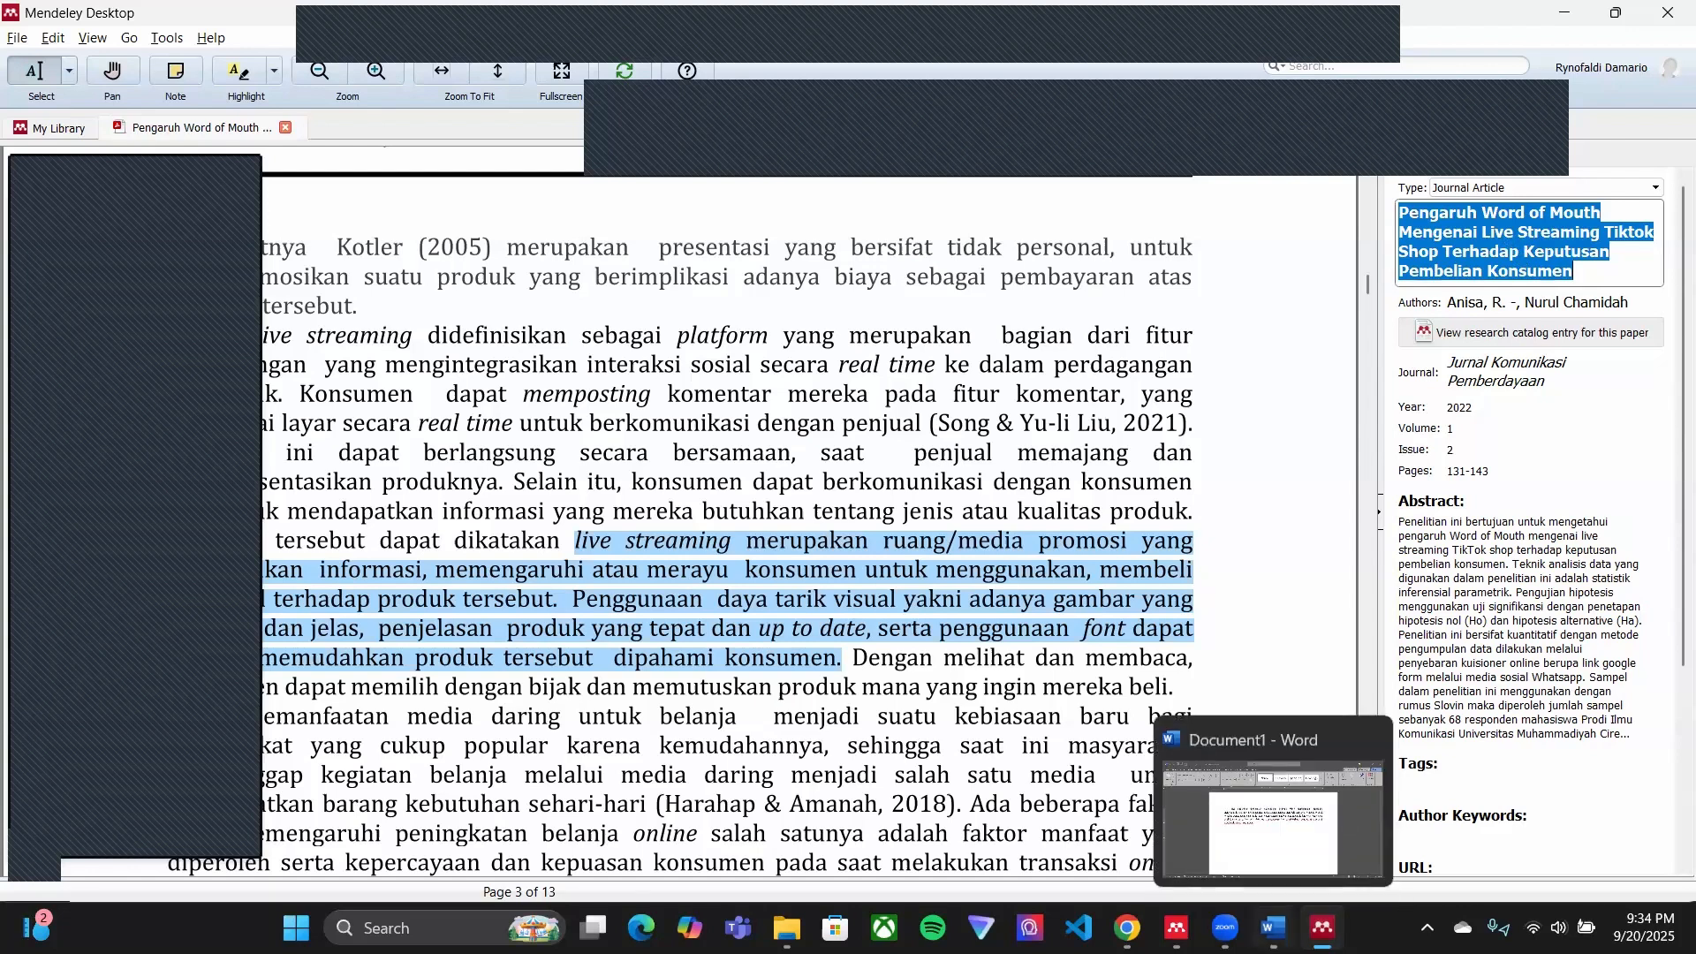
# Step: Switch to Word and insert a Mendeley citation of the Word of Mouth article before "live streaming", finding it by the copied title
pyautogui.click(1272, 927)
pyautogui.click(531, 372)
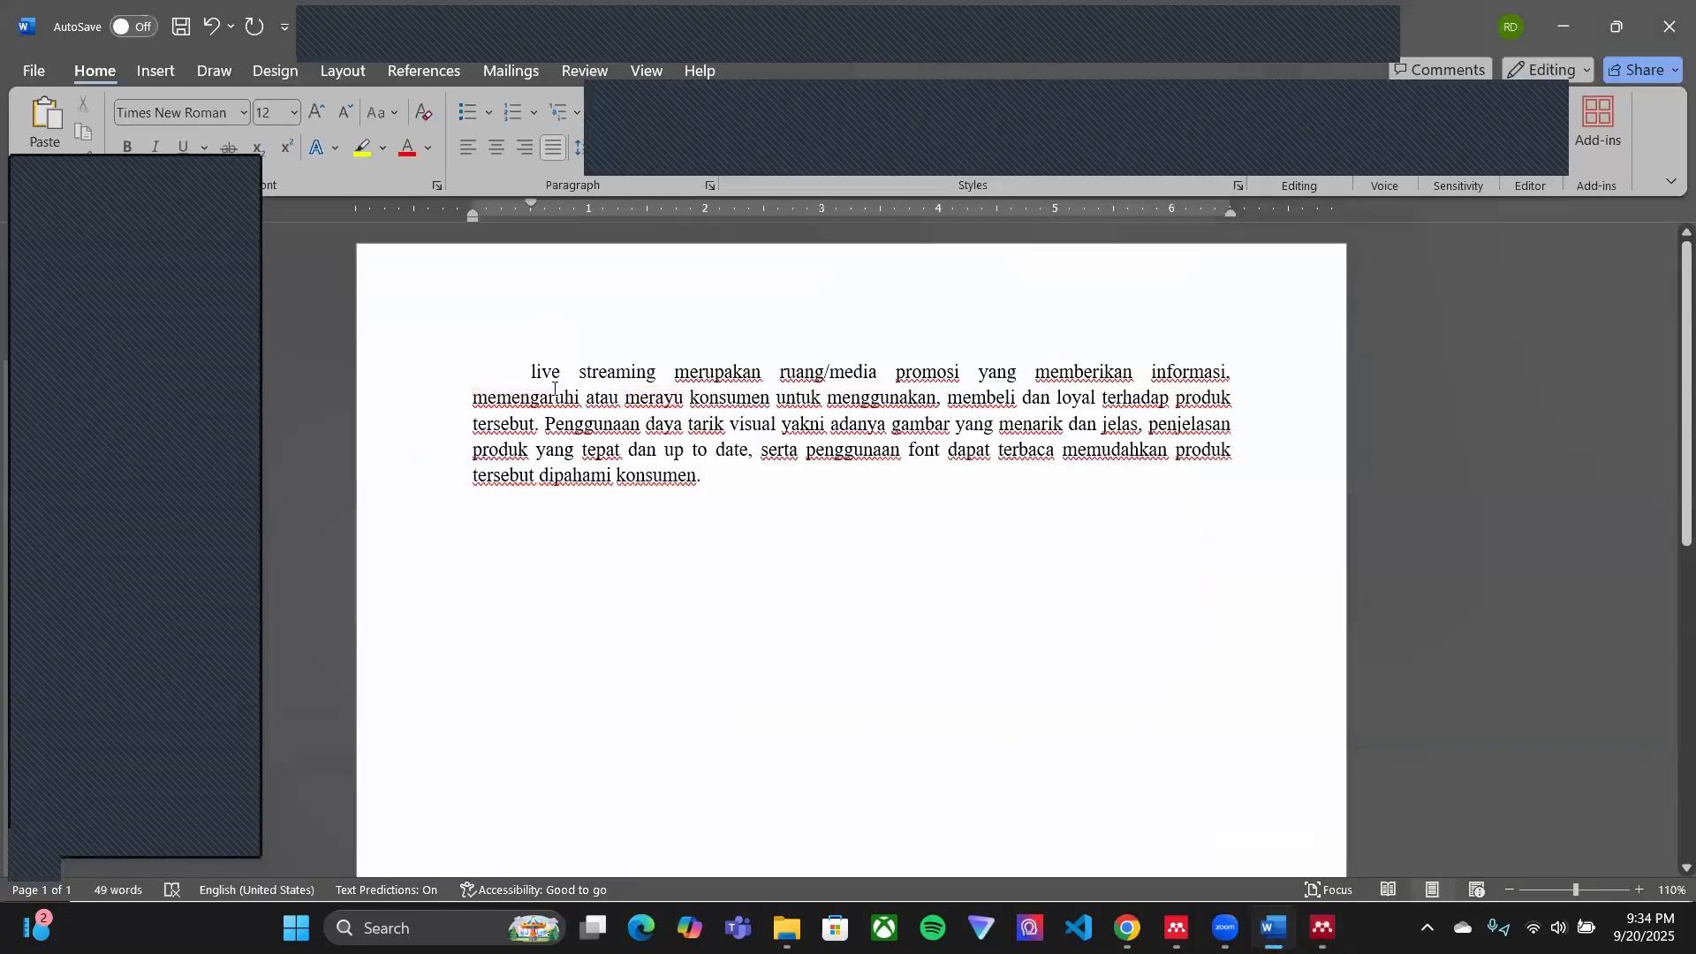
pyautogui.click(446, 78)
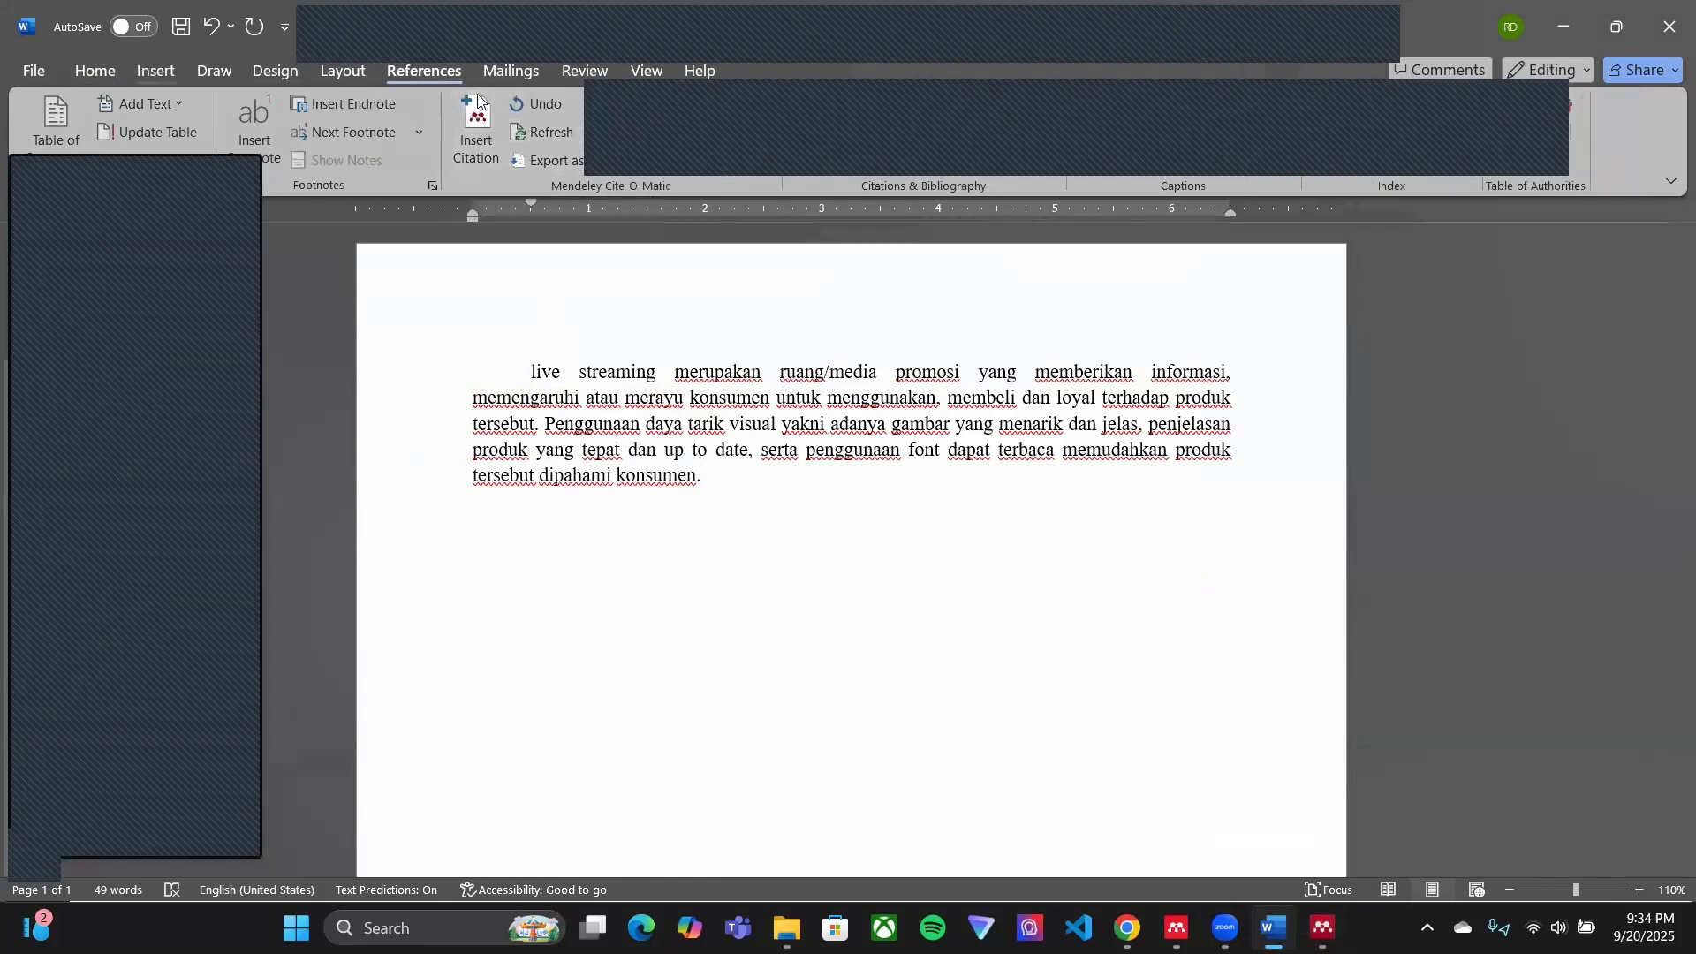
pyautogui.click(481, 164)
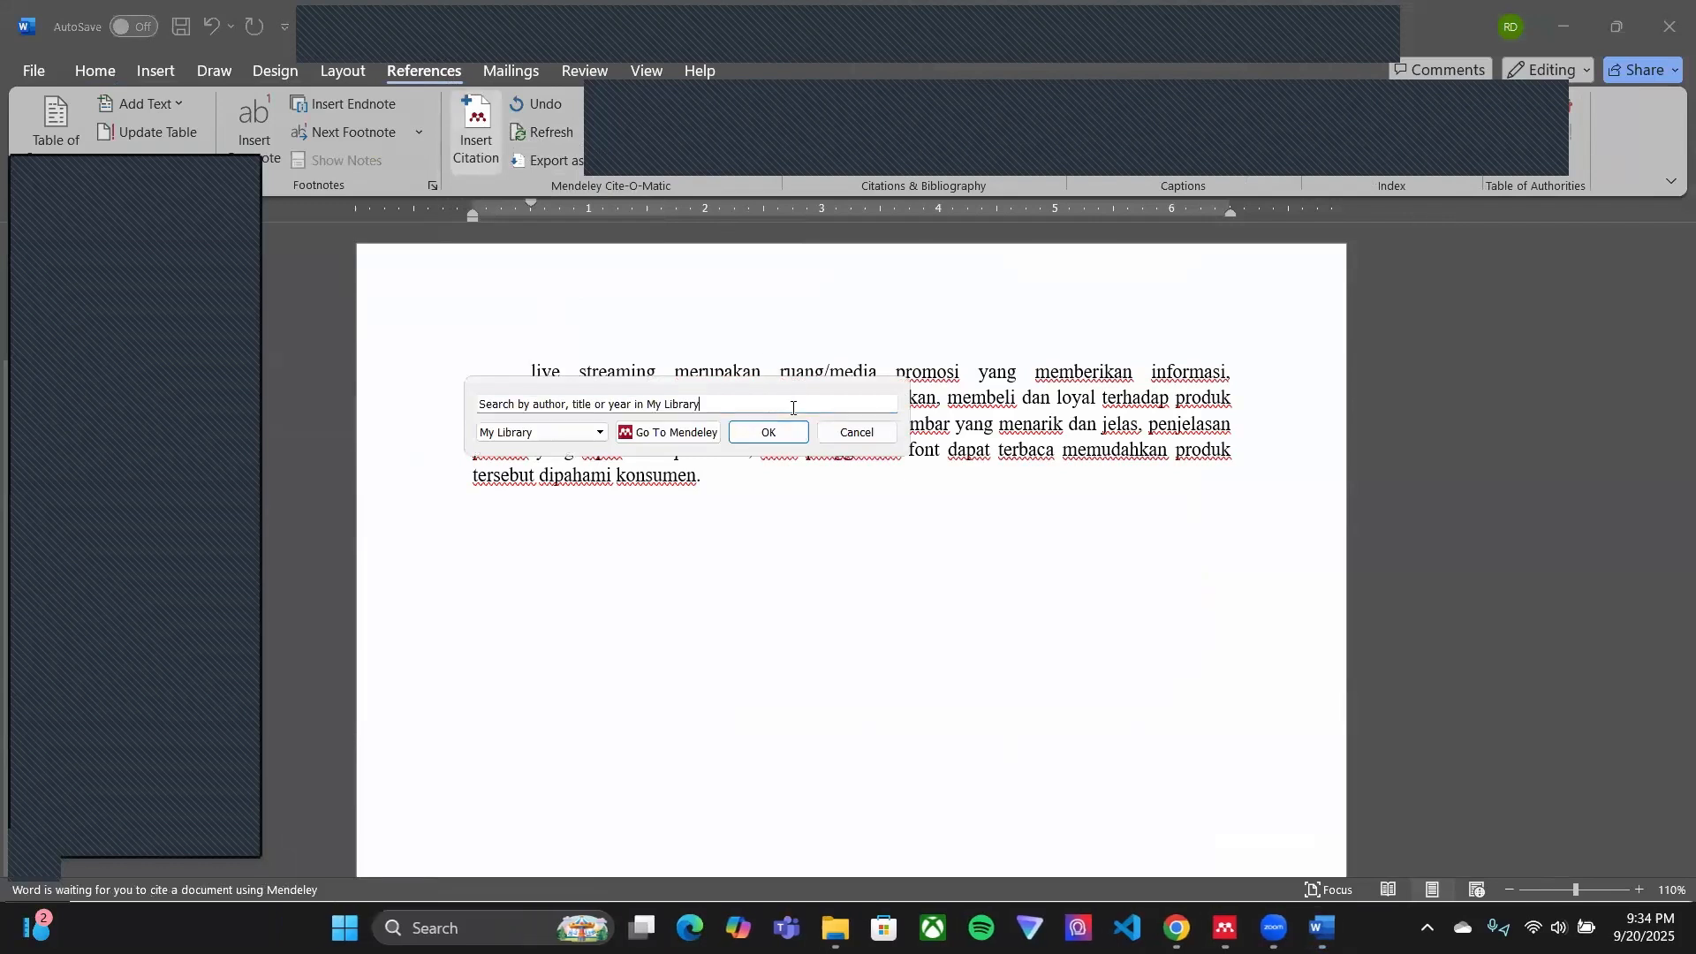
pyautogui.hotkey('ctrl', 'v')
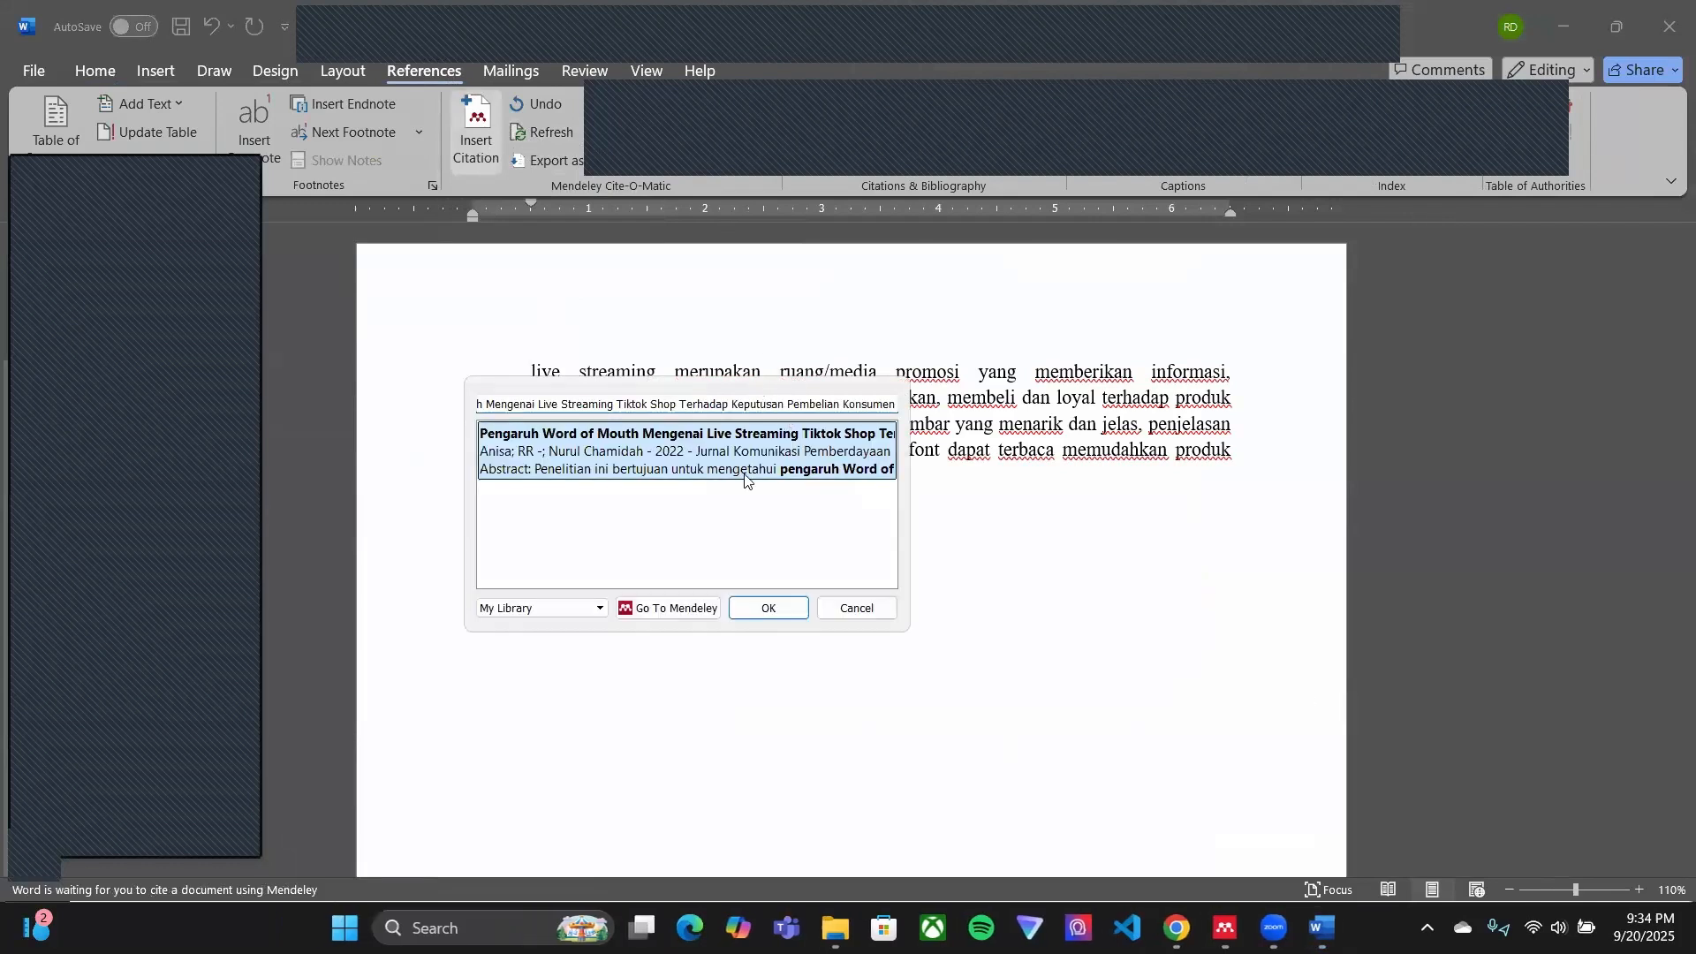
pyautogui.click(769, 611)
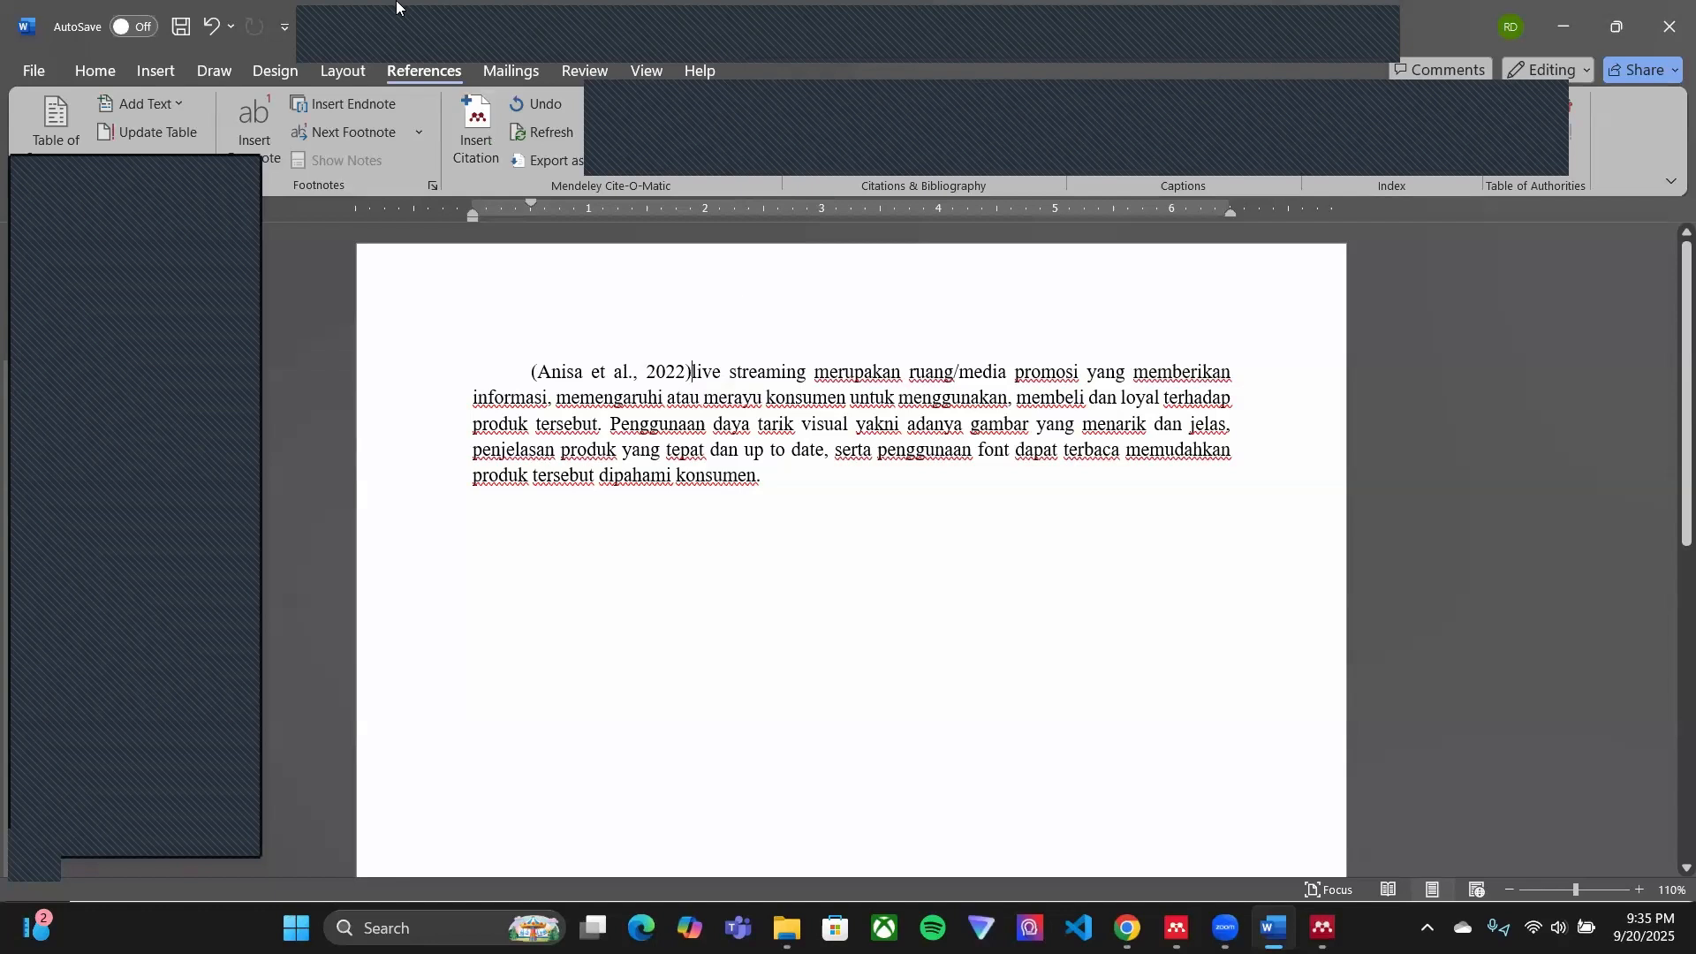
# Step: Reformat the inserted citation as a narrative citation with only the year 2022 in parentheses
pyautogui.click(535, 368)
pyautogui.press('BackSpace')
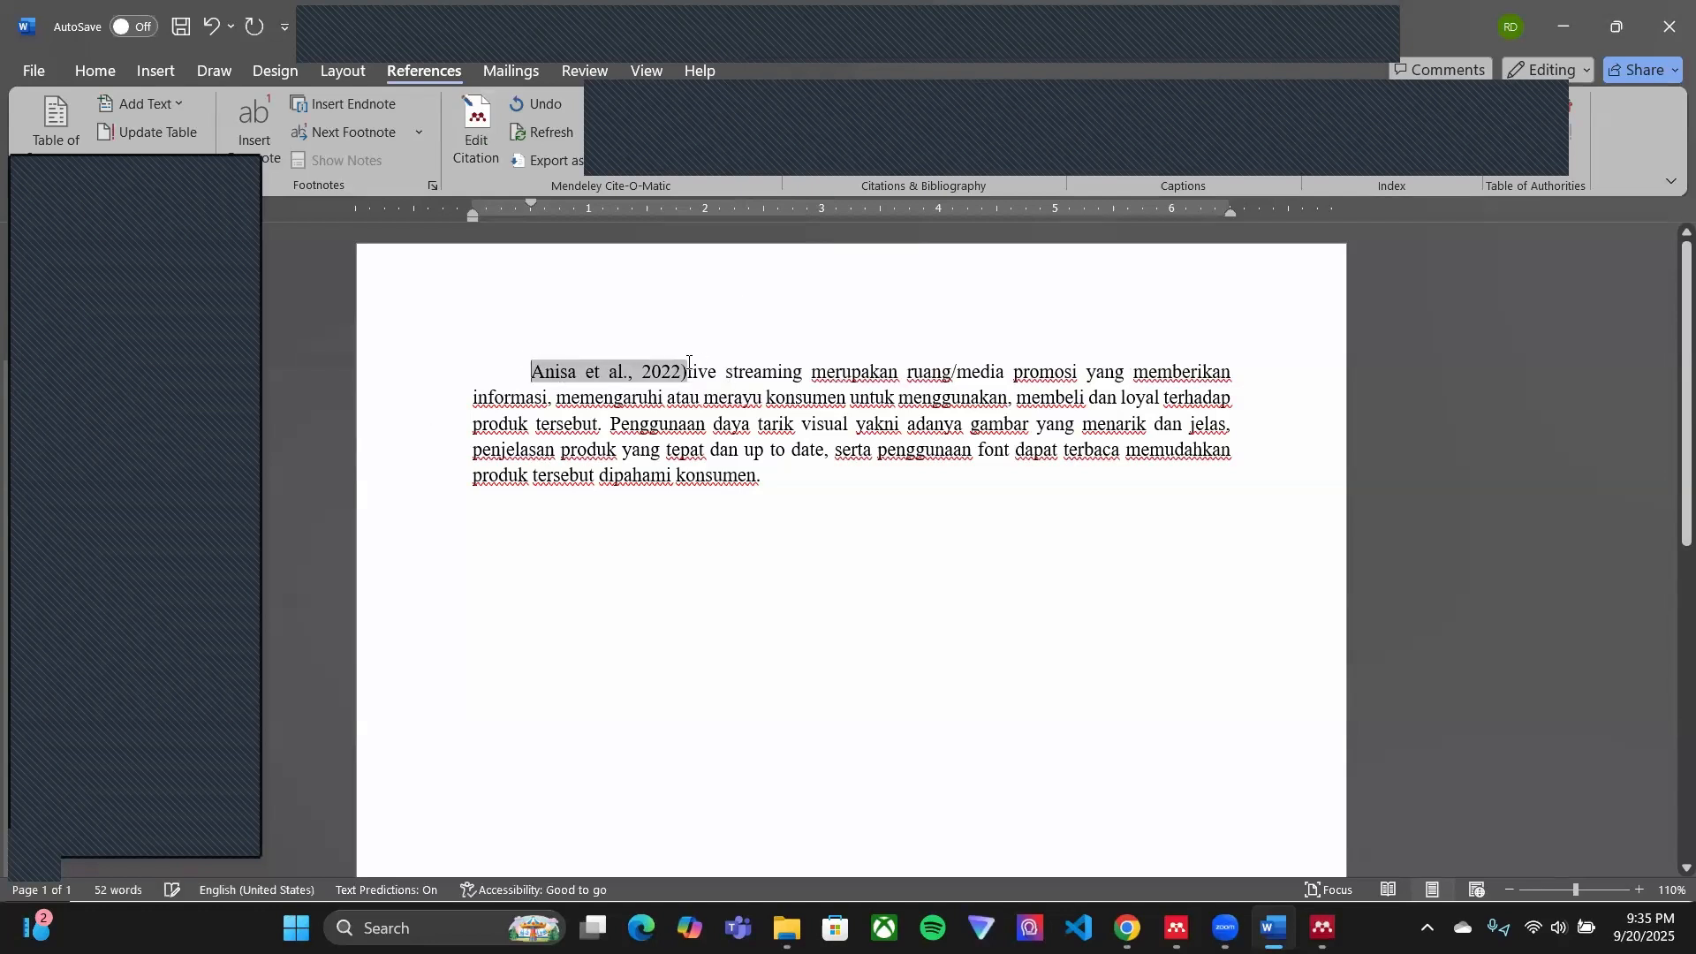
pyautogui.write('(')
pyautogui.click(696, 372)
pyautogui.click(830, 516)
# Step: Add "menyatakan bahwa" after the citation and begin a new paragraph before "live streaming"
pyautogui.write('me')
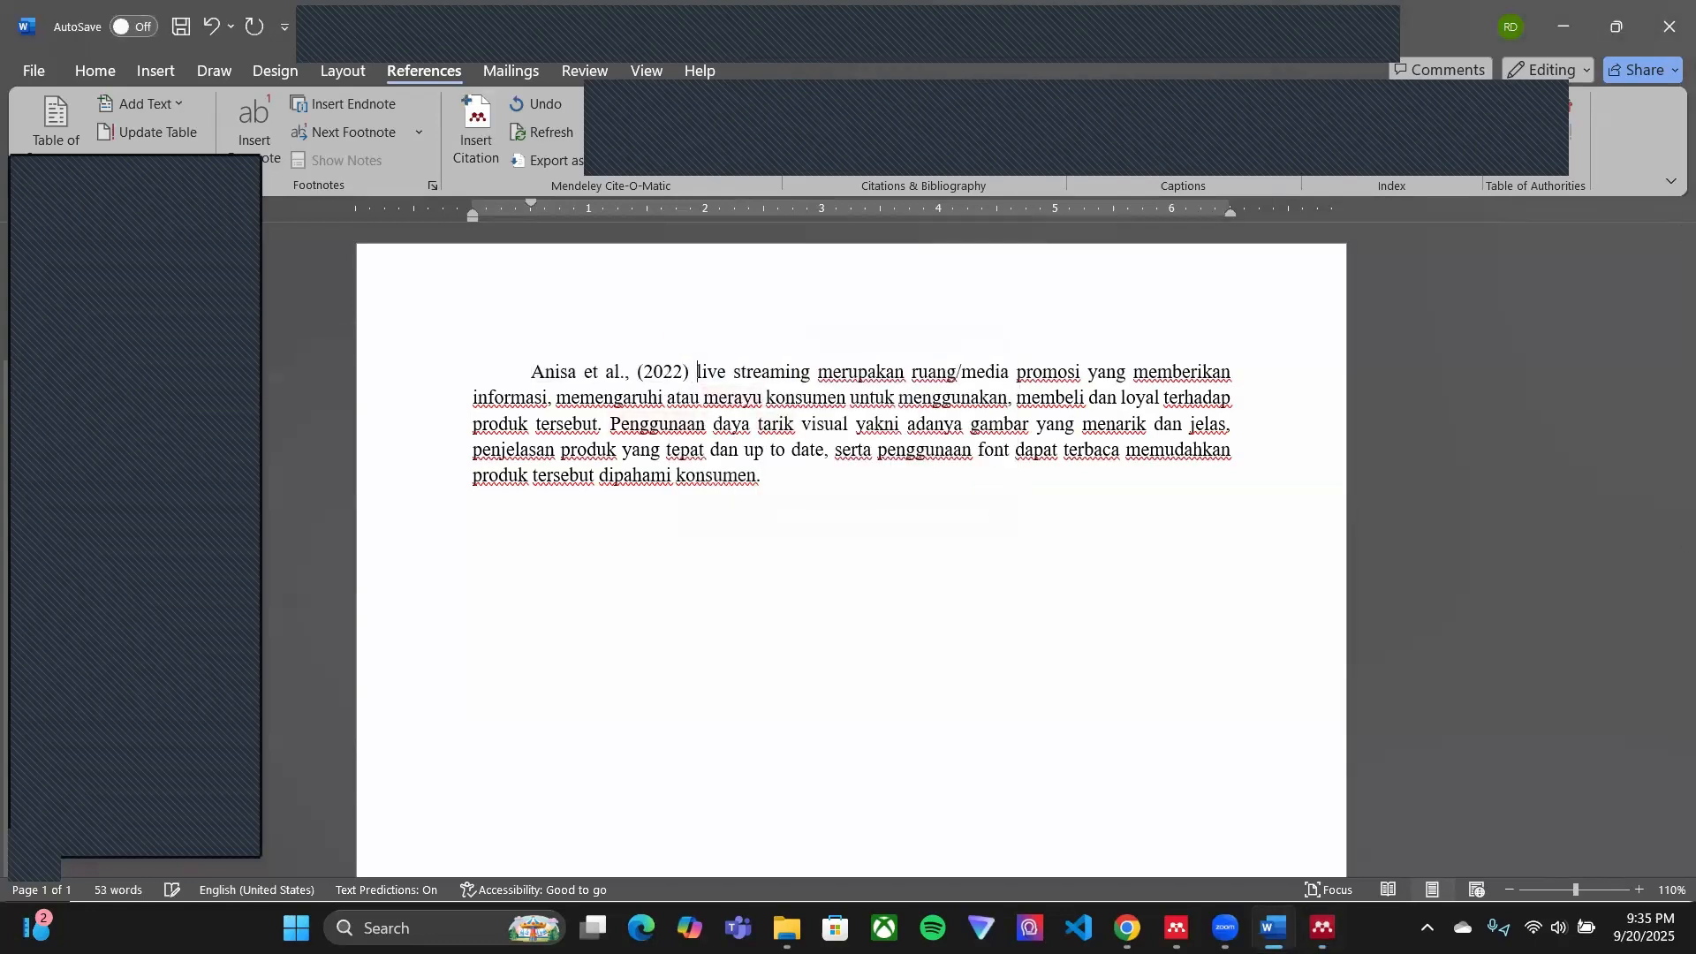
pyautogui.write('nyatakan bahwa')
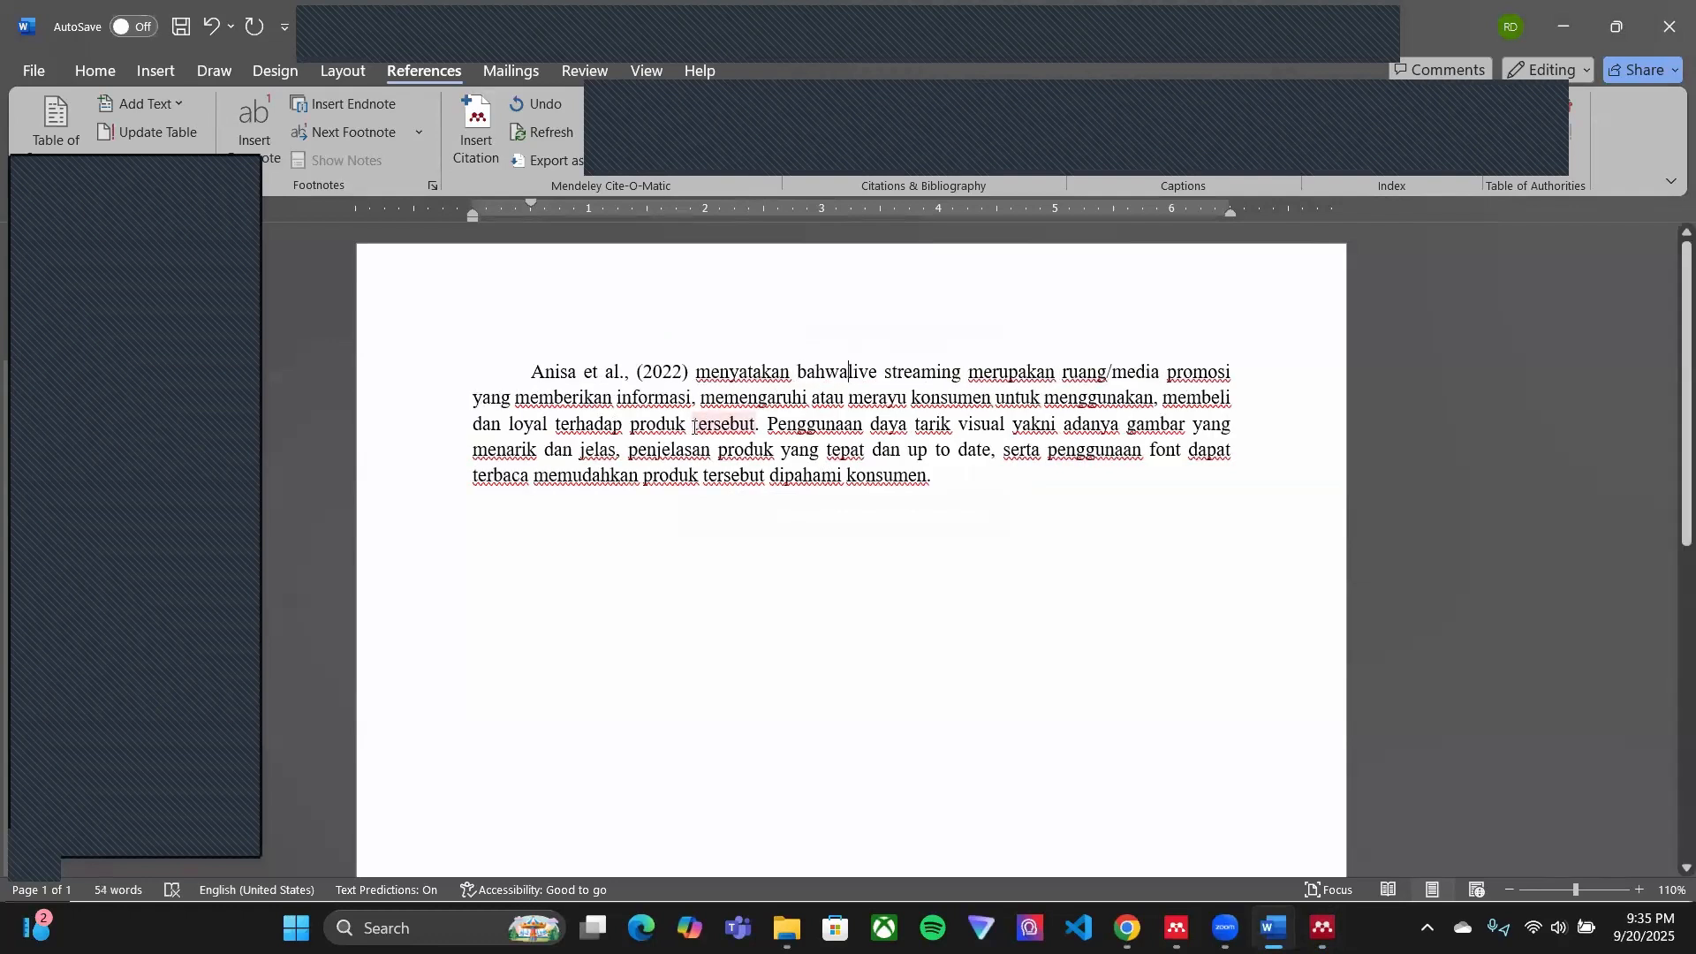
pyautogui.press('Return')
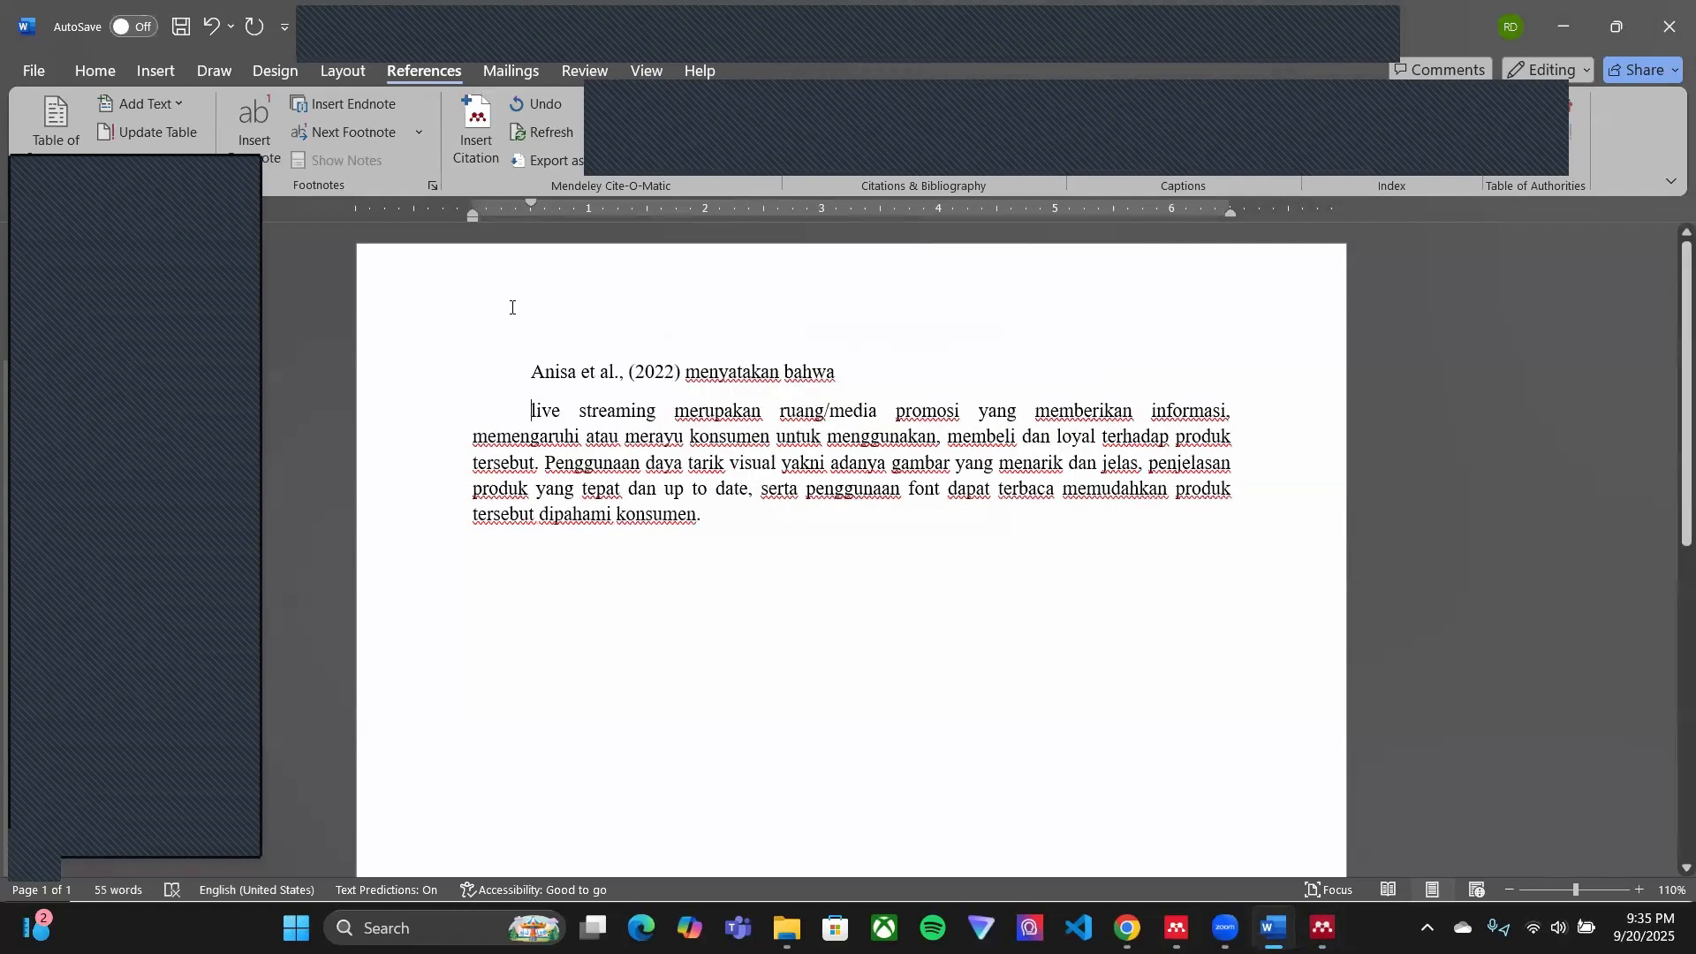
# Step: Enclose the quoted paragraph from "live streaming" through "konsumen." in double quotation marks
pyautogui.moveTo(727, 512); pyautogui.dragTo(530, 371)
pyautogui.click(659, 491)
pyautogui.write('"')
pyautogui.click(742, 512)
pyautogui.write('"')
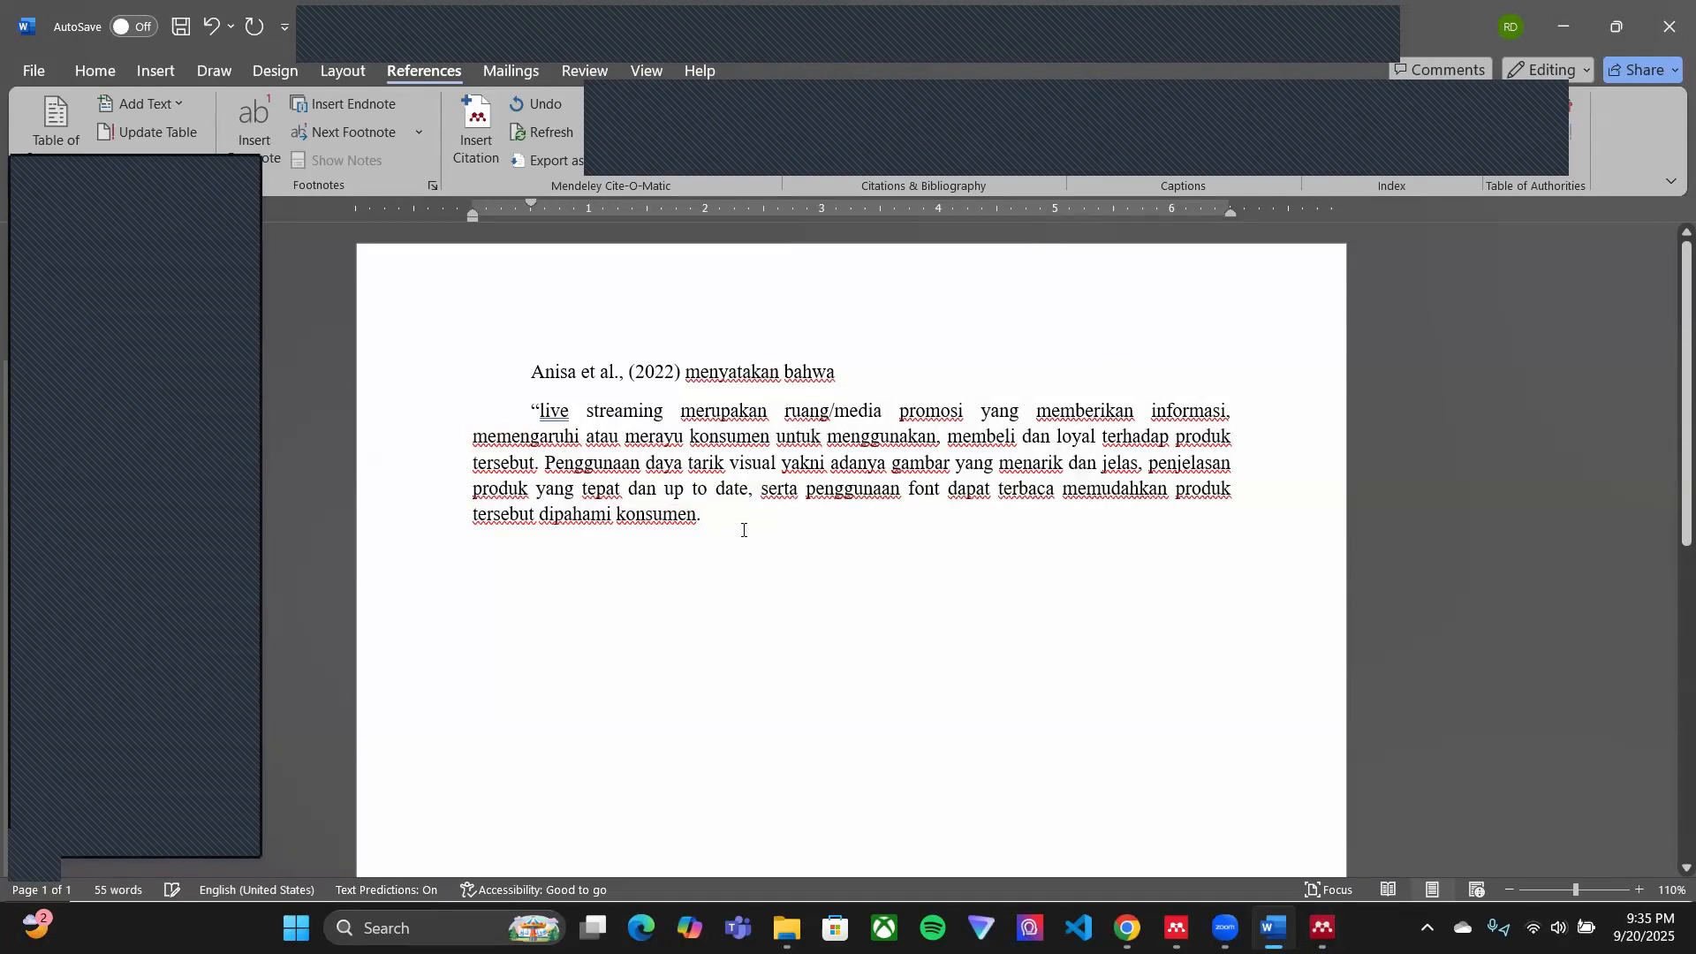
# Step: Remove the first-line indent from the narrative citation line and end it with a colon after "menyatakan bahwa"
pyautogui.click(533, 372)
pyautogui.press('BackSpace')
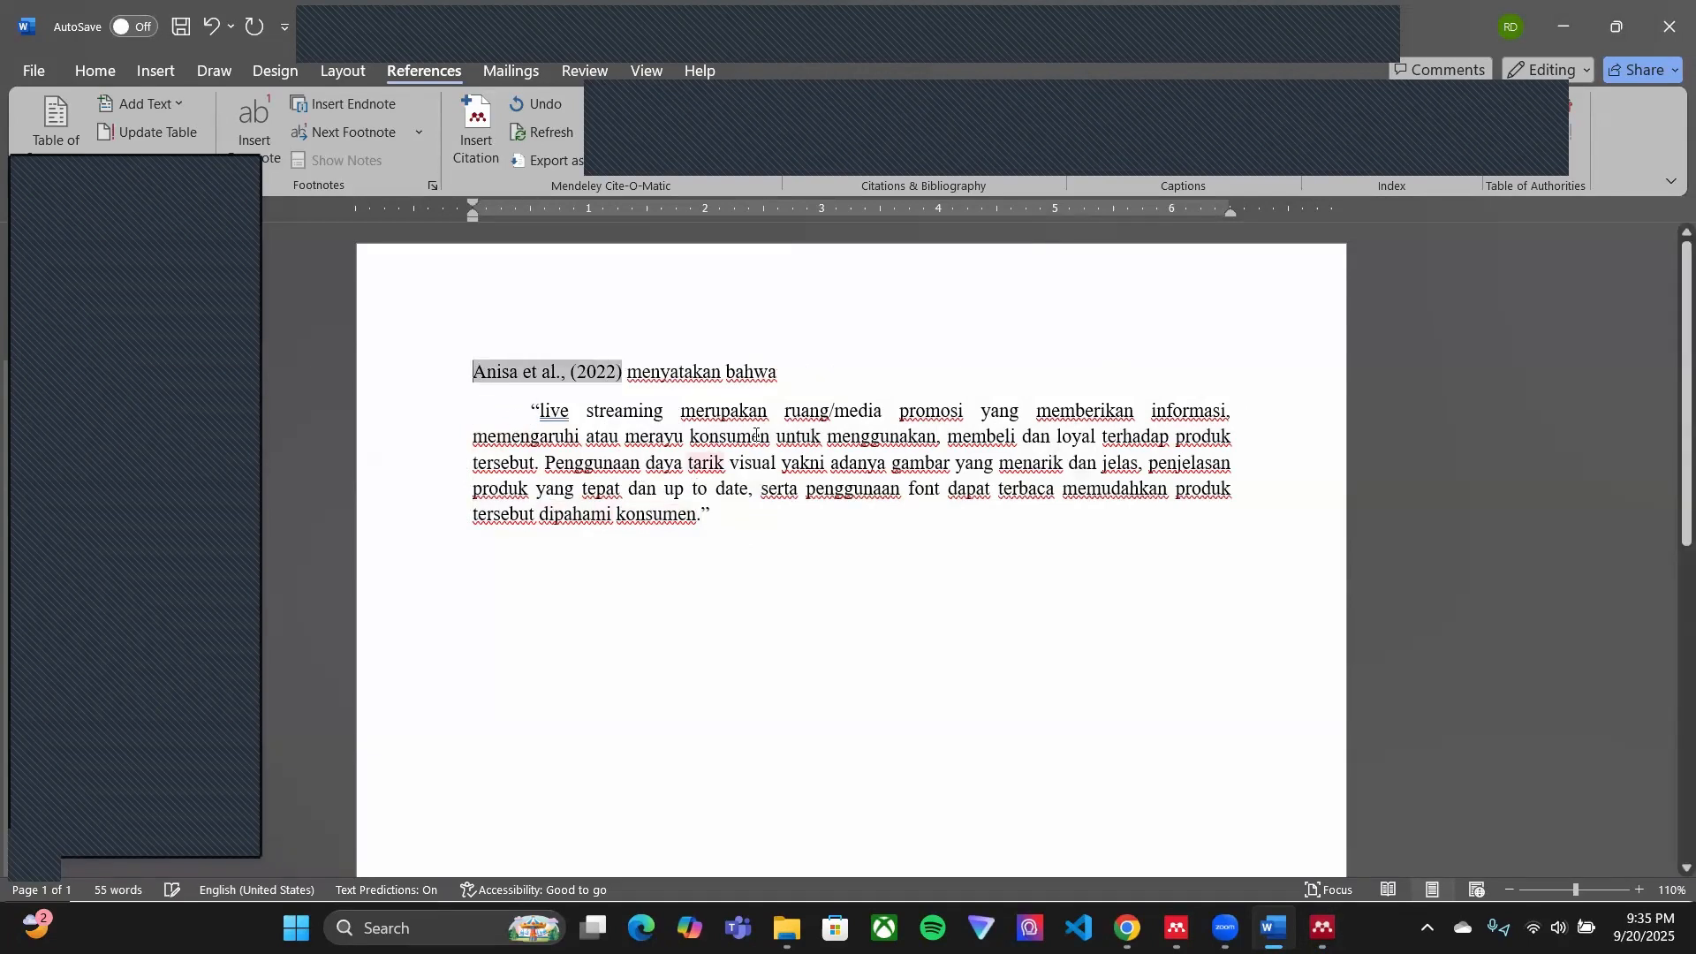
pyautogui.click(844, 358)
pyautogui.write(':')
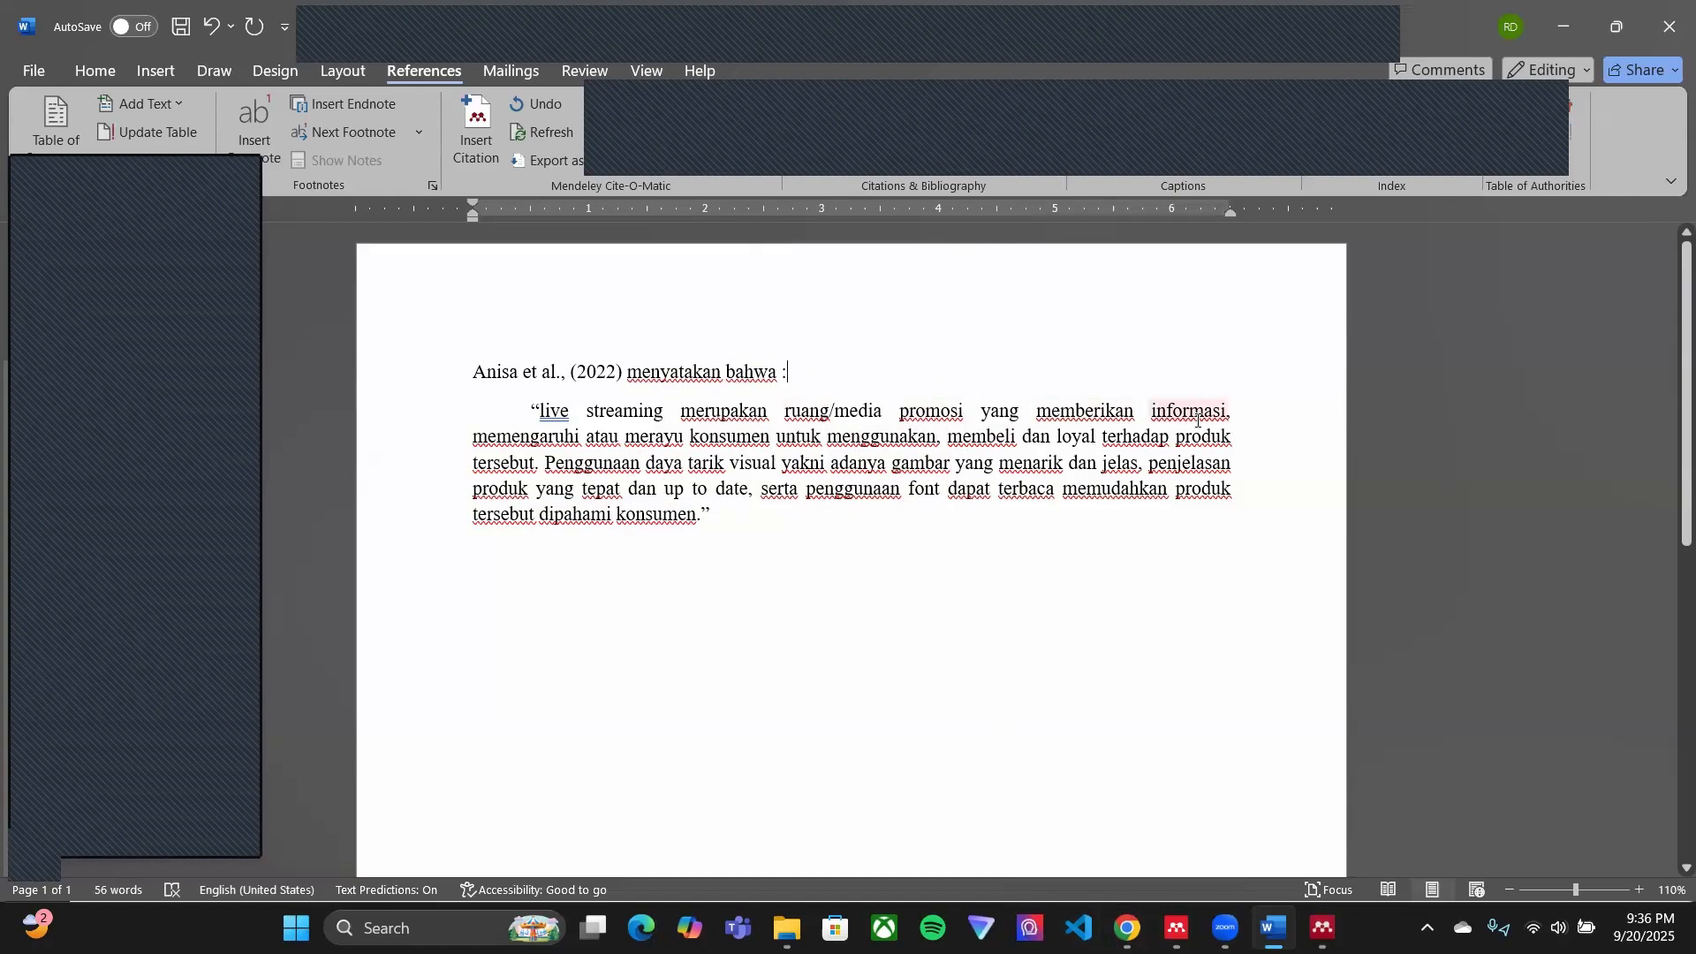
pyautogui.click(746, 636)
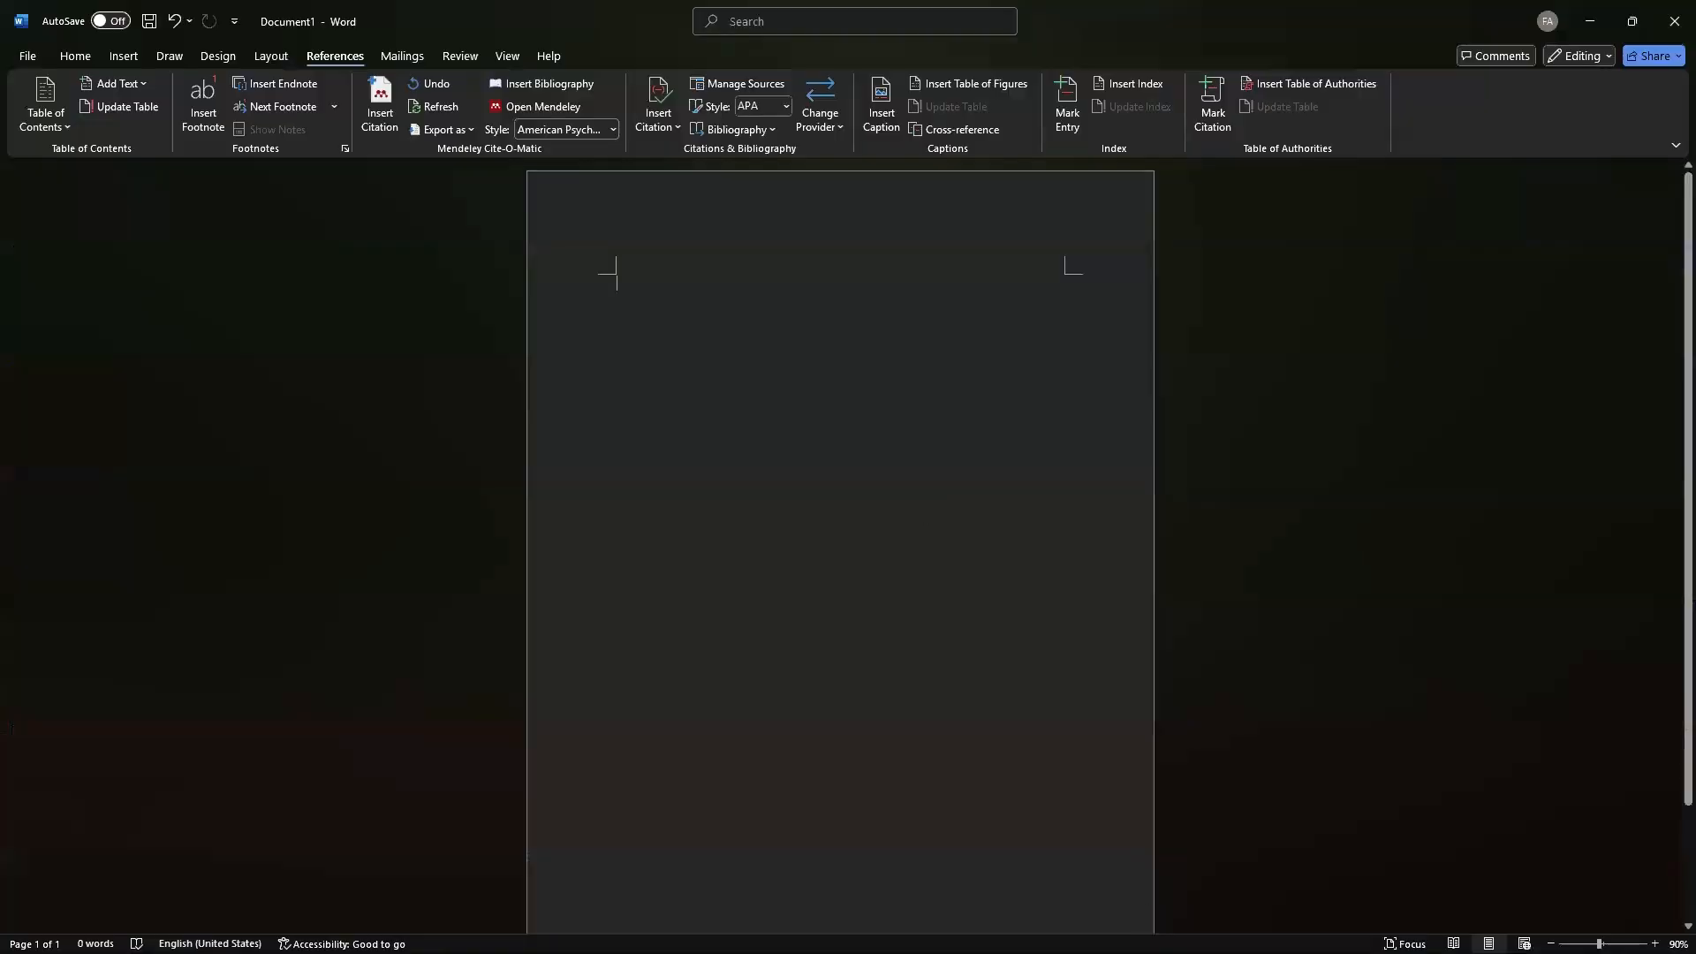
# Step: Copy the "Kunci sukses bagi industri online trading" sentence from the article in Mendeley Desktop and paste it into the blank Word document
pyautogui.hotkey('alt', 'Tab')
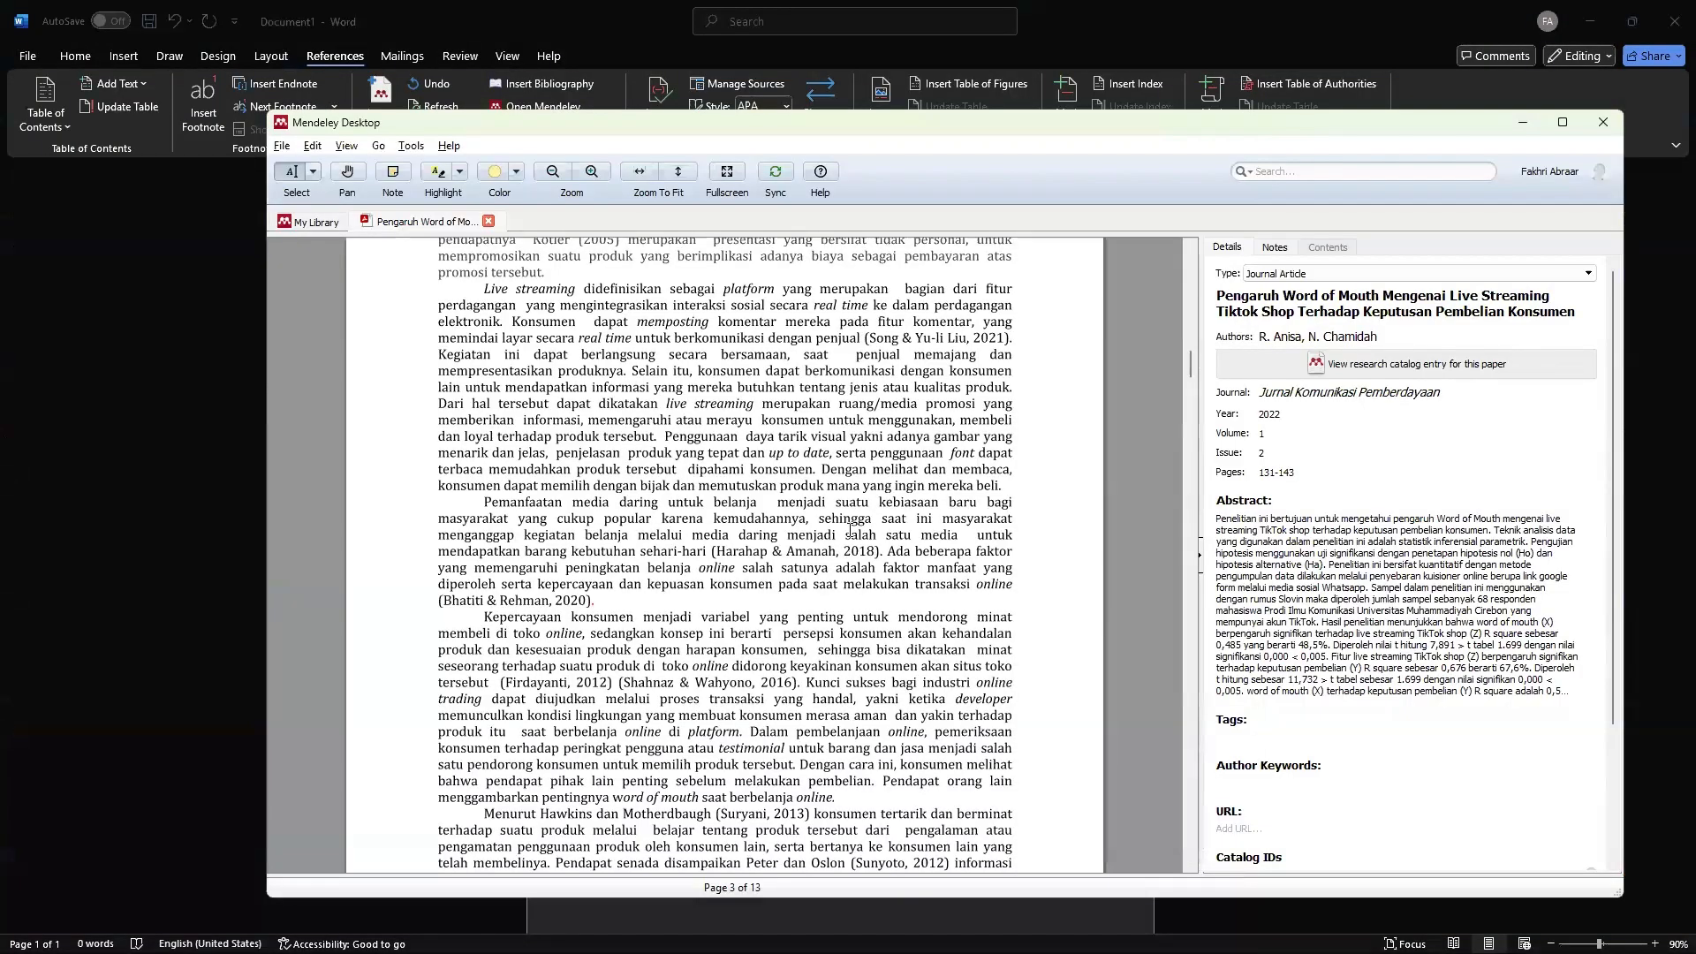
pyautogui.moveTo(807, 682); pyautogui.dragTo(745, 733)
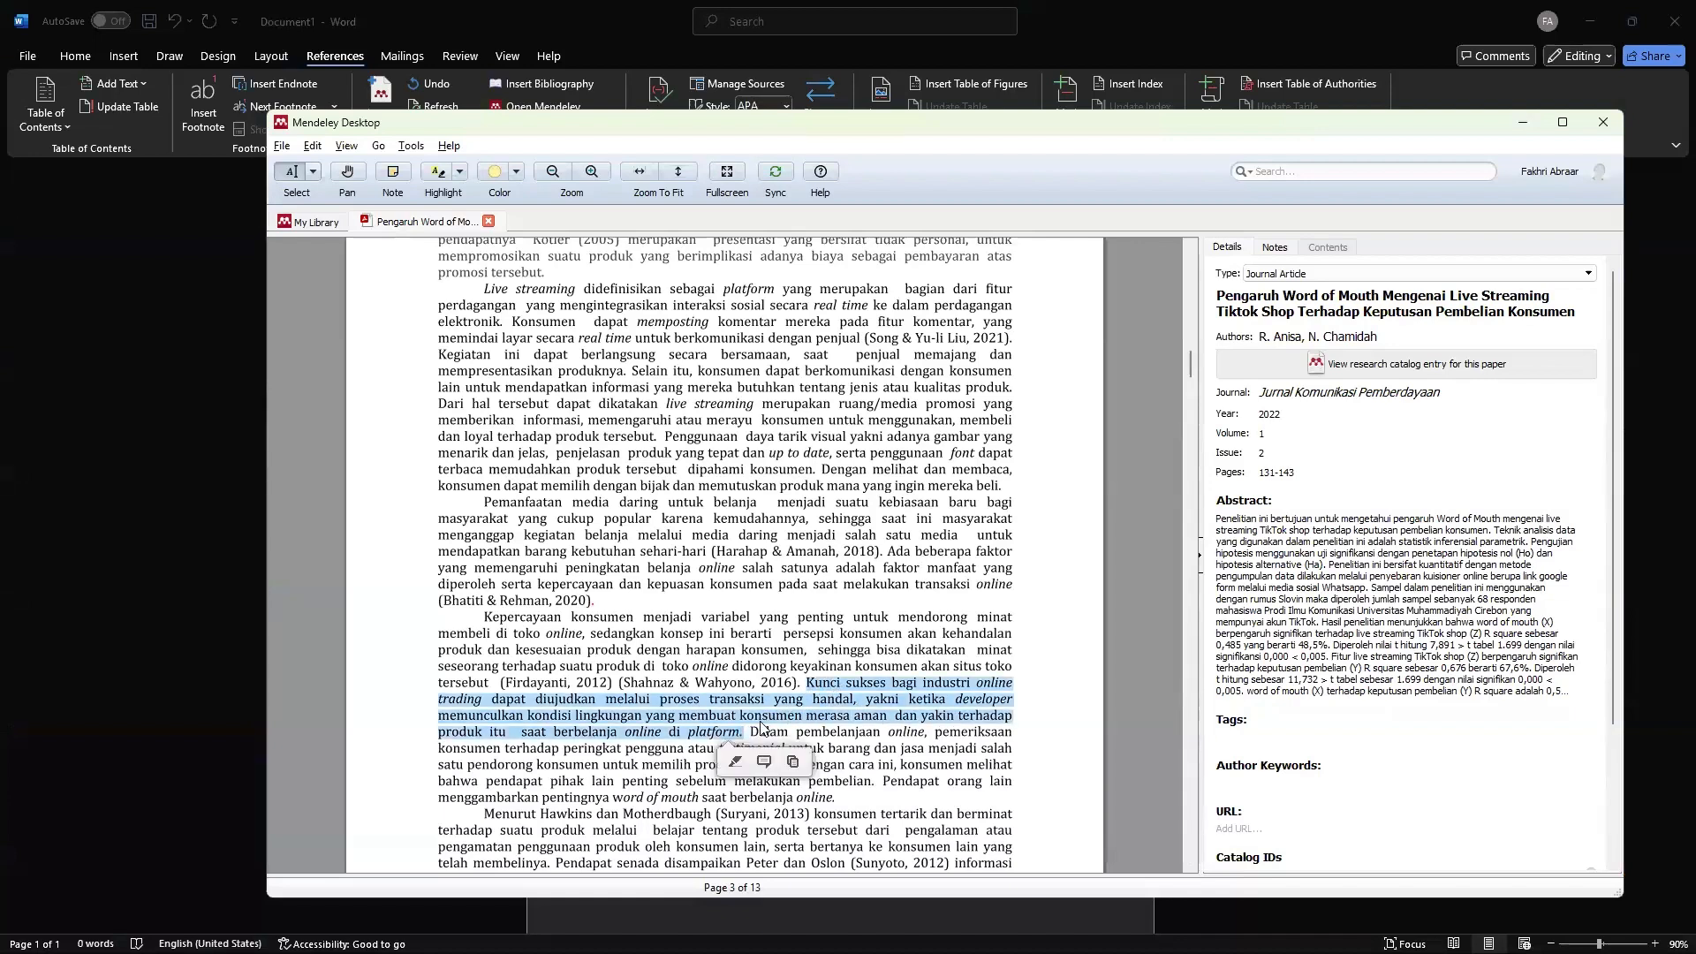
pyautogui.hotkey('ctrl', 'c')
pyautogui.click(258, 444)
pyautogui.hotkey('ctrl', 'v')
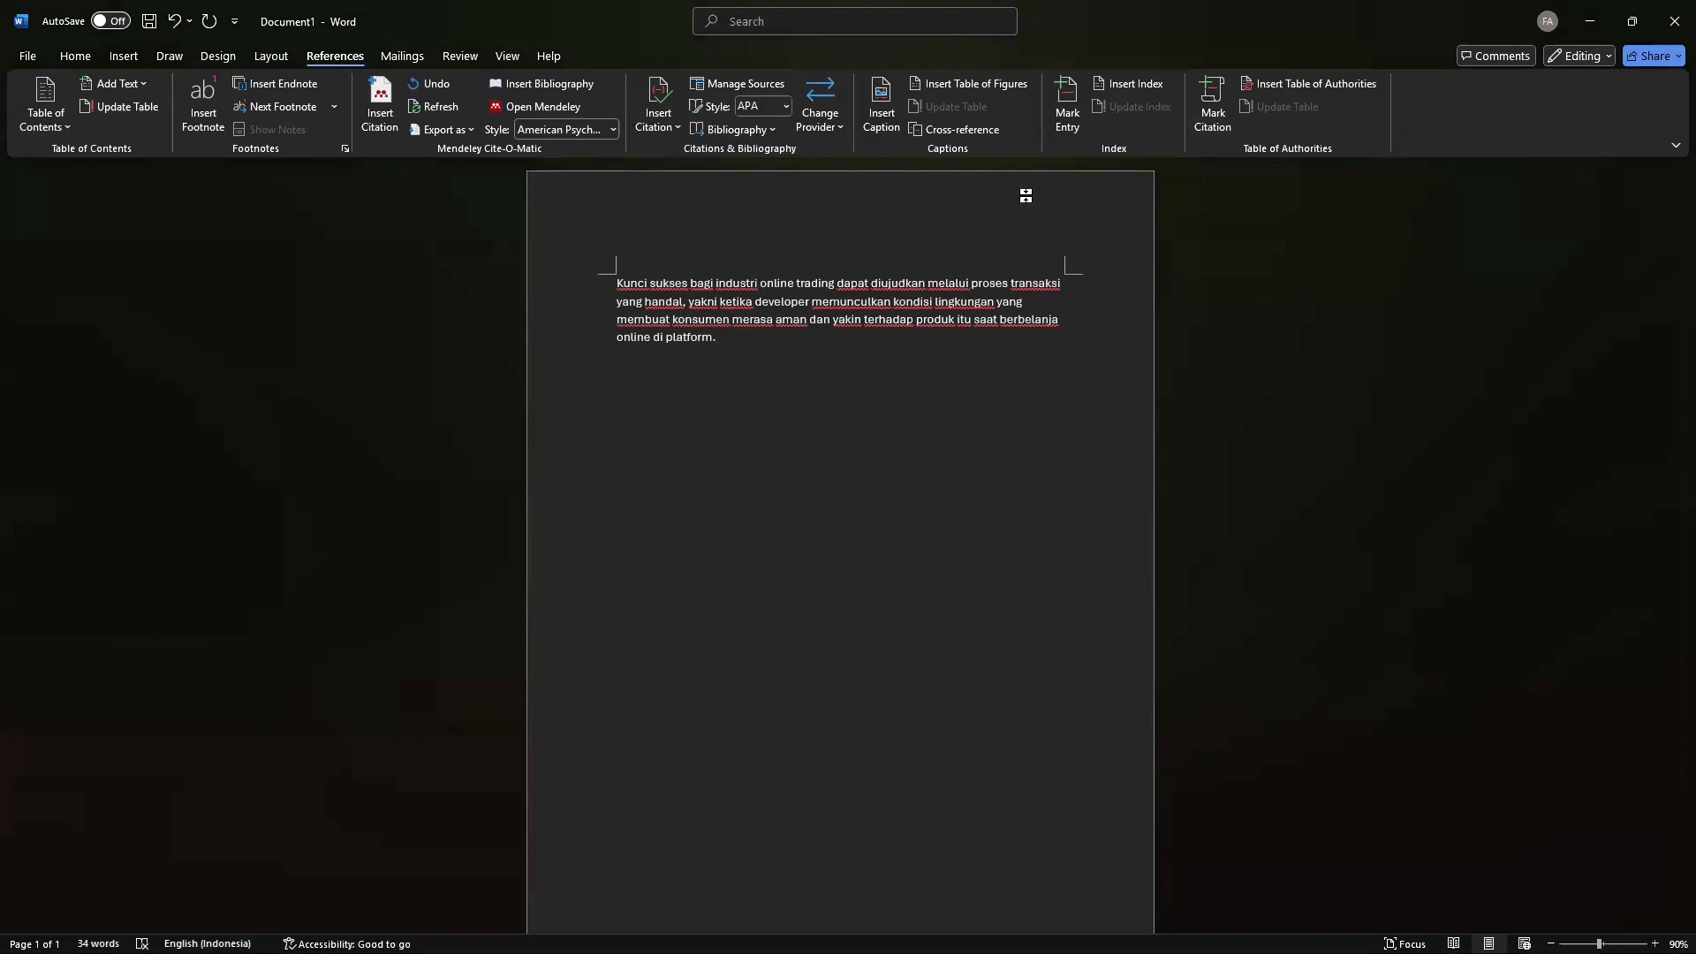
# Step: Below the pasted sentence, write "Keberhasilan industry online trading ditentukan oleh kehandalan porses transaksi yang mampu menciptakan rasa aman da n percaya bagi konsumen"
pyautogui.doubleClick(621, 297)
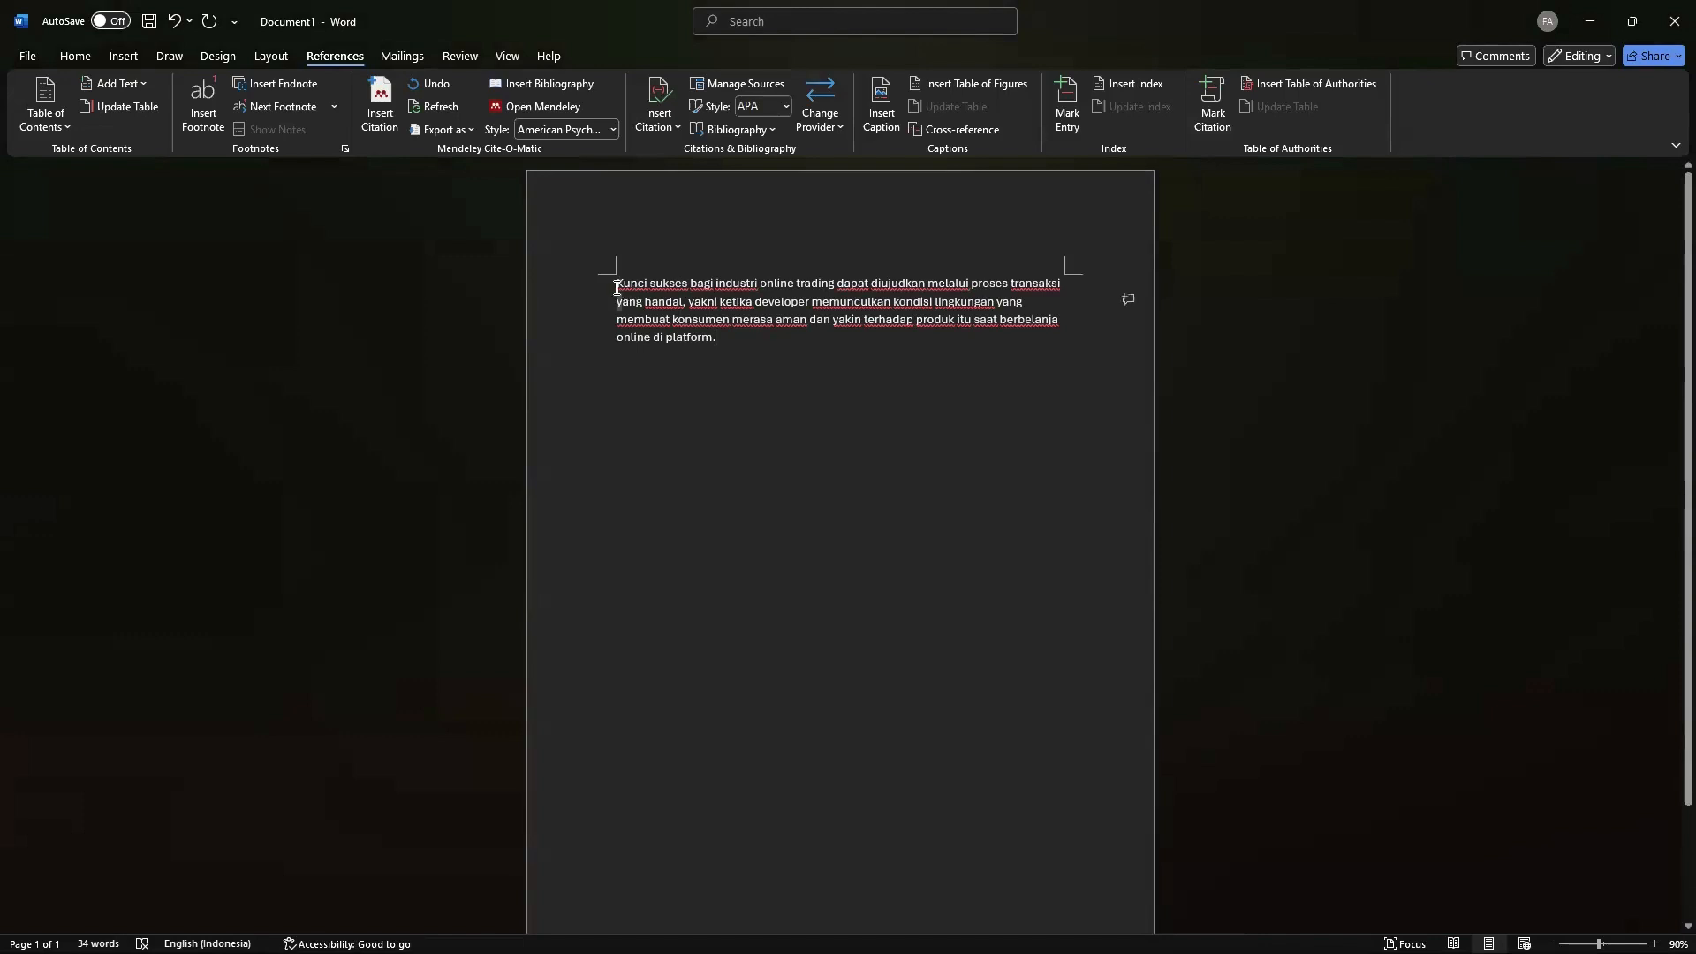
pyautogui.click(676, 282)
pyautogui.write('Keberhasilan industry ')
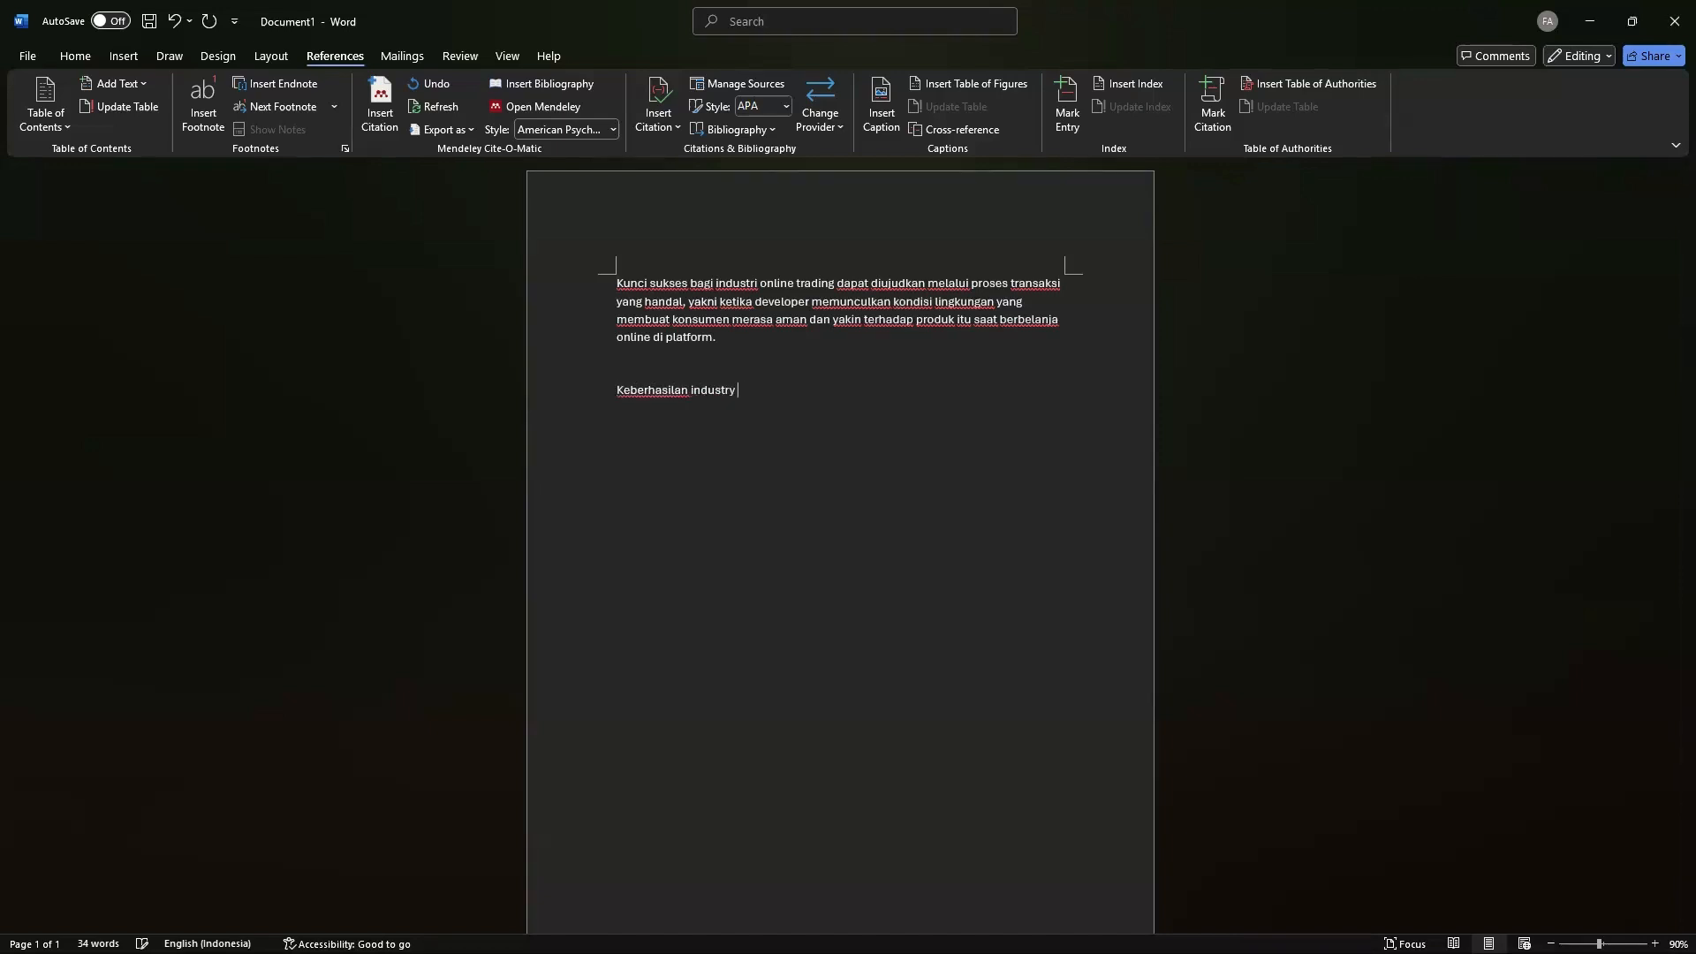
pyautogui.write('online trading ditentukan oleh kehandala')
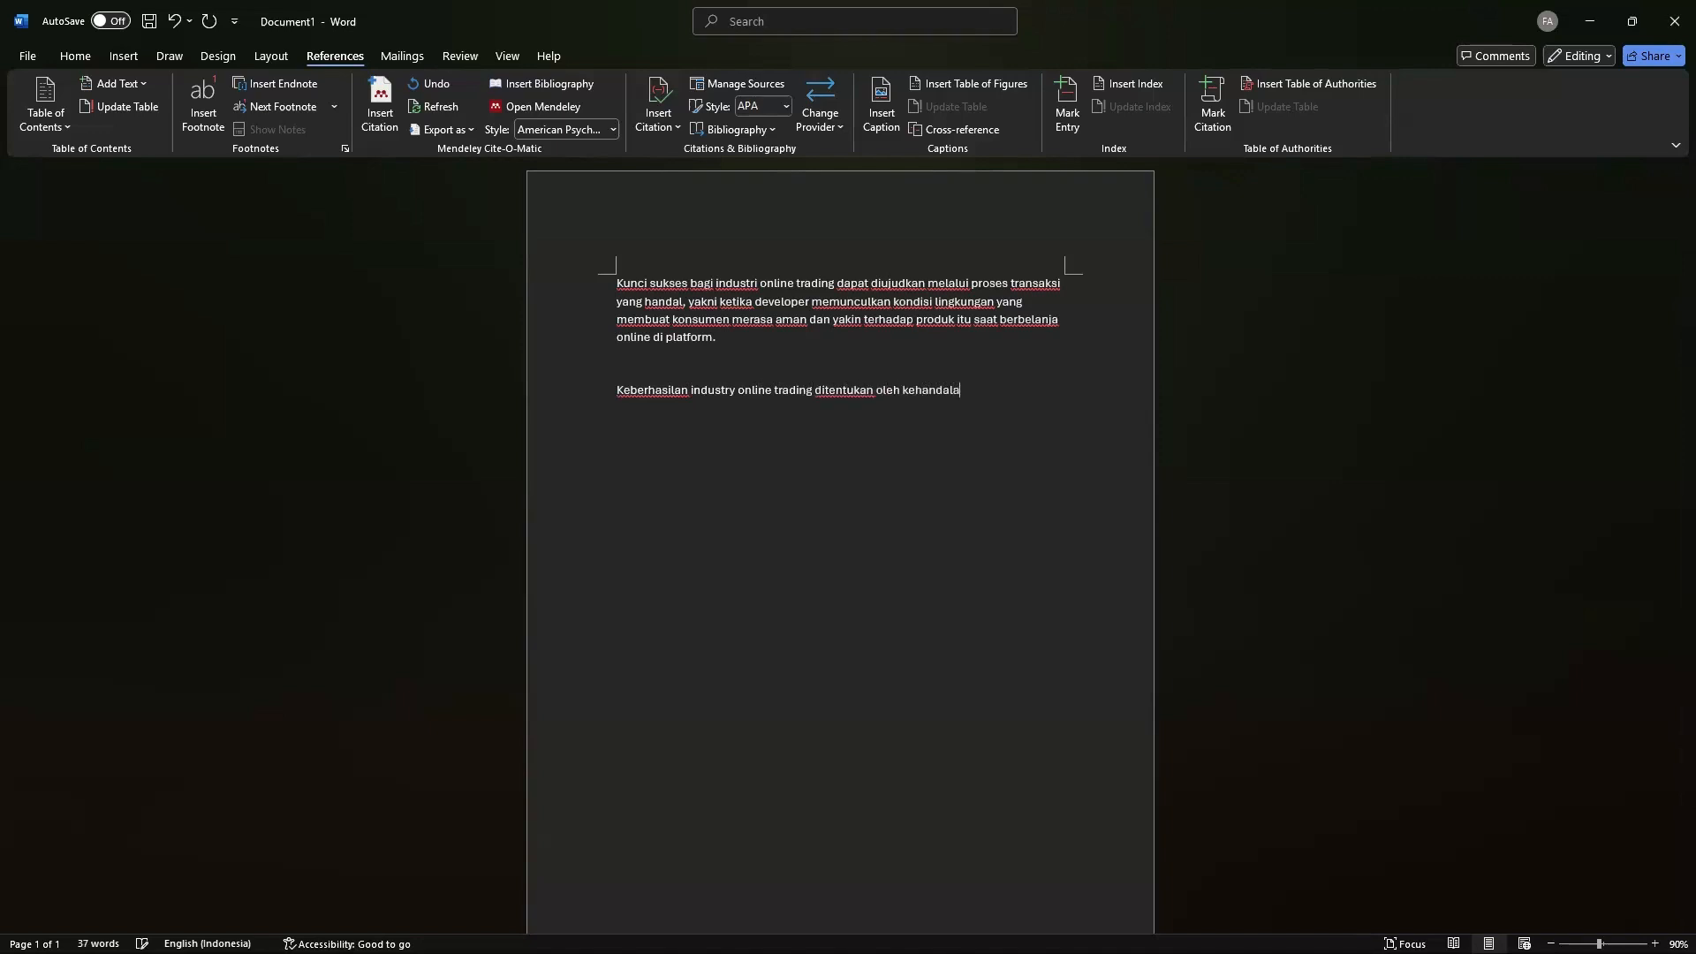
pyautogui.write('n porses transaksi yang mampu mencip')
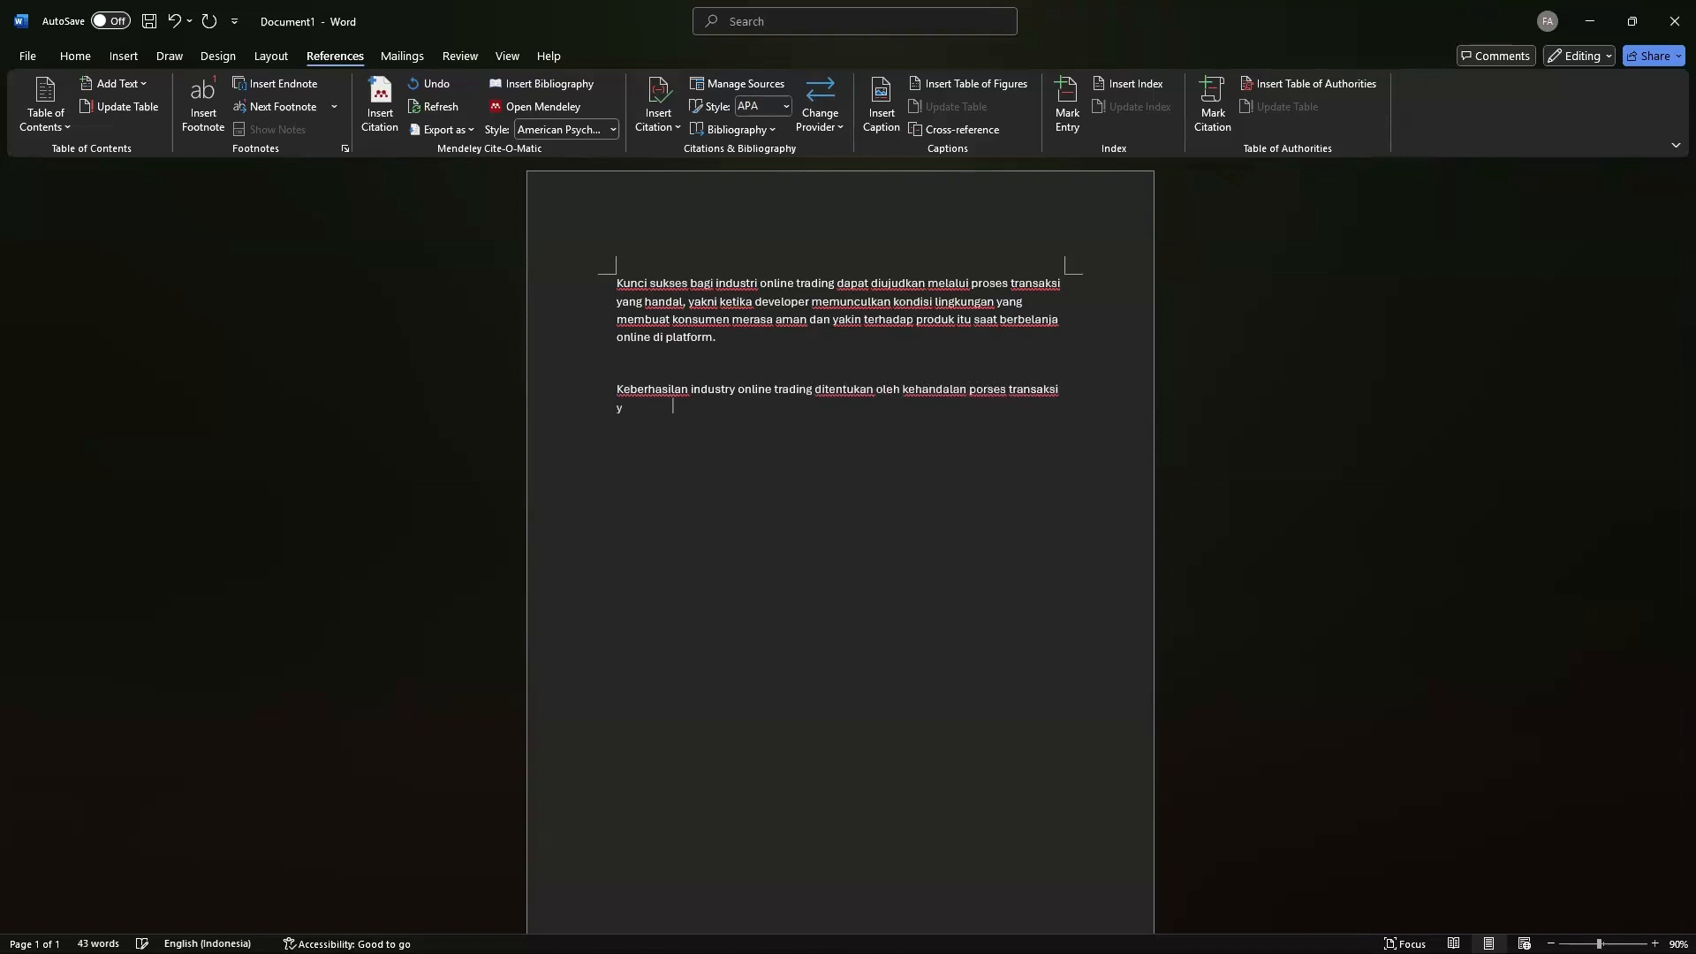
pyautogui.write('tka')
pyautogui.press('BackSpace')
pyautogui.write('akan rasa aman da n')
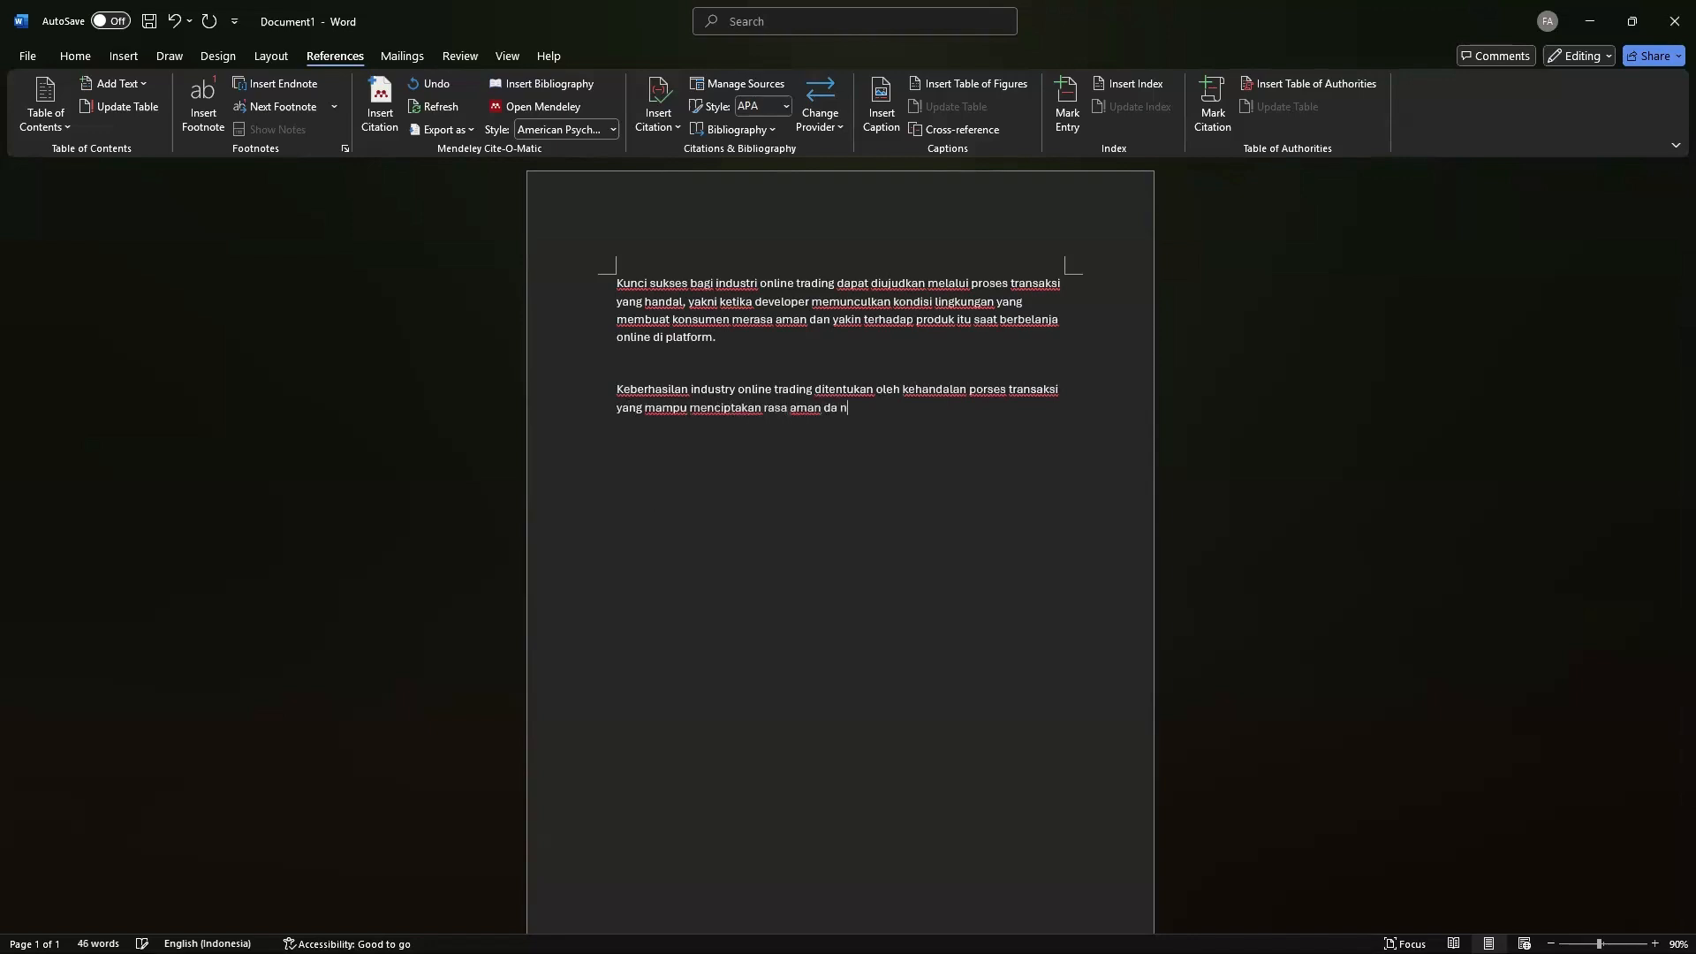
pyautogui.write(' percaya bagi konsumen')
# Step: Start a second paraphrase in a new paragraph with "Industri Online trading akan berhasil bila transaksi dilakukan secara terpercaya,"
pyautogui.press('Return')
pyautogui.write('Industri')
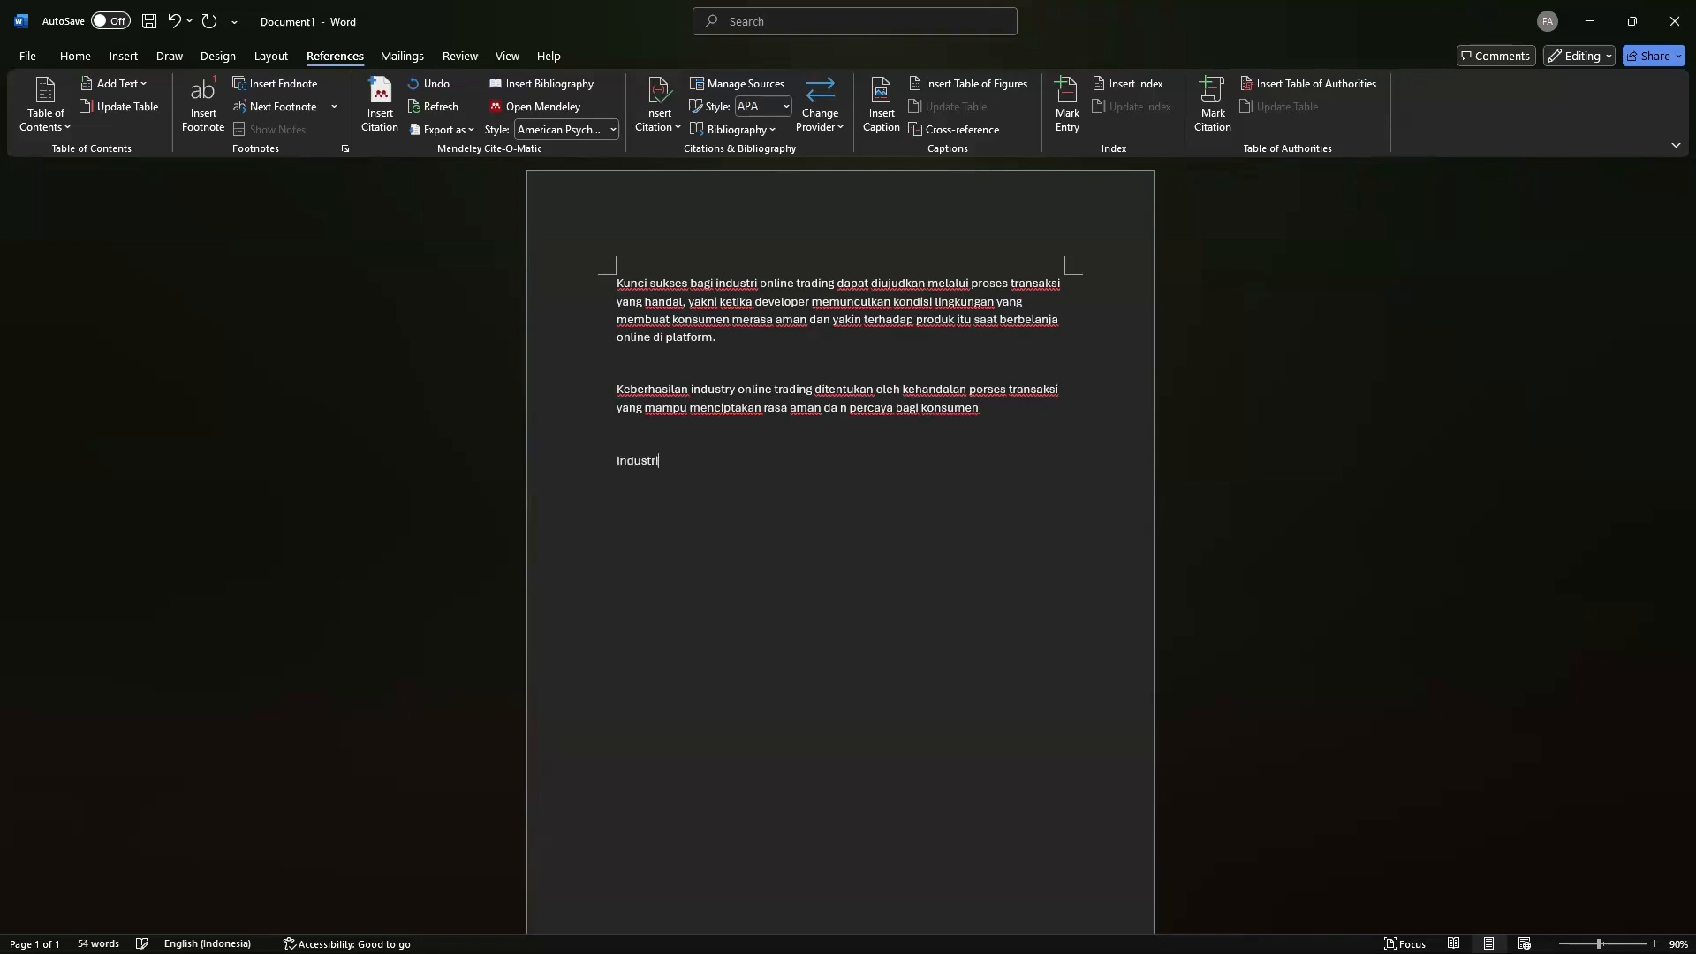
pyautogui.write(' Online trading akan berhasil bila transaksi dilakukan secara terpercaya, se')
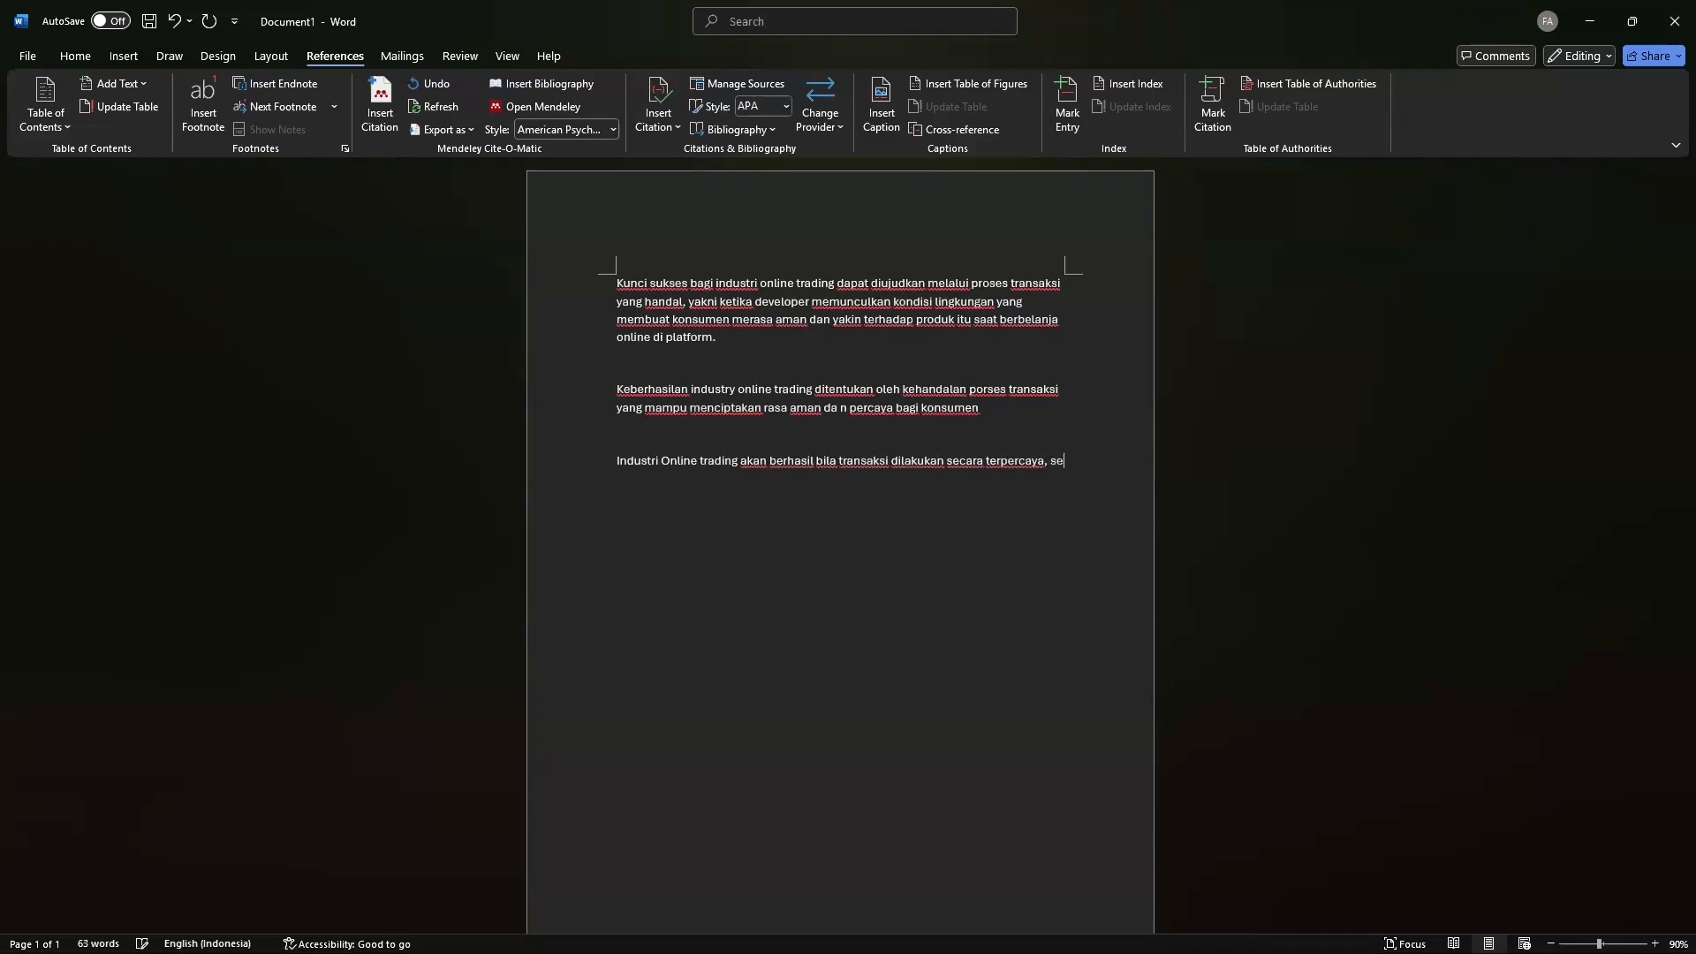
# Step: Continue the second paraphrase with "sebab developer menciptakan suasan yang menumbuhkan rasa aman dan keyakinan konsumen"
pyautogui.write('bab developer m')
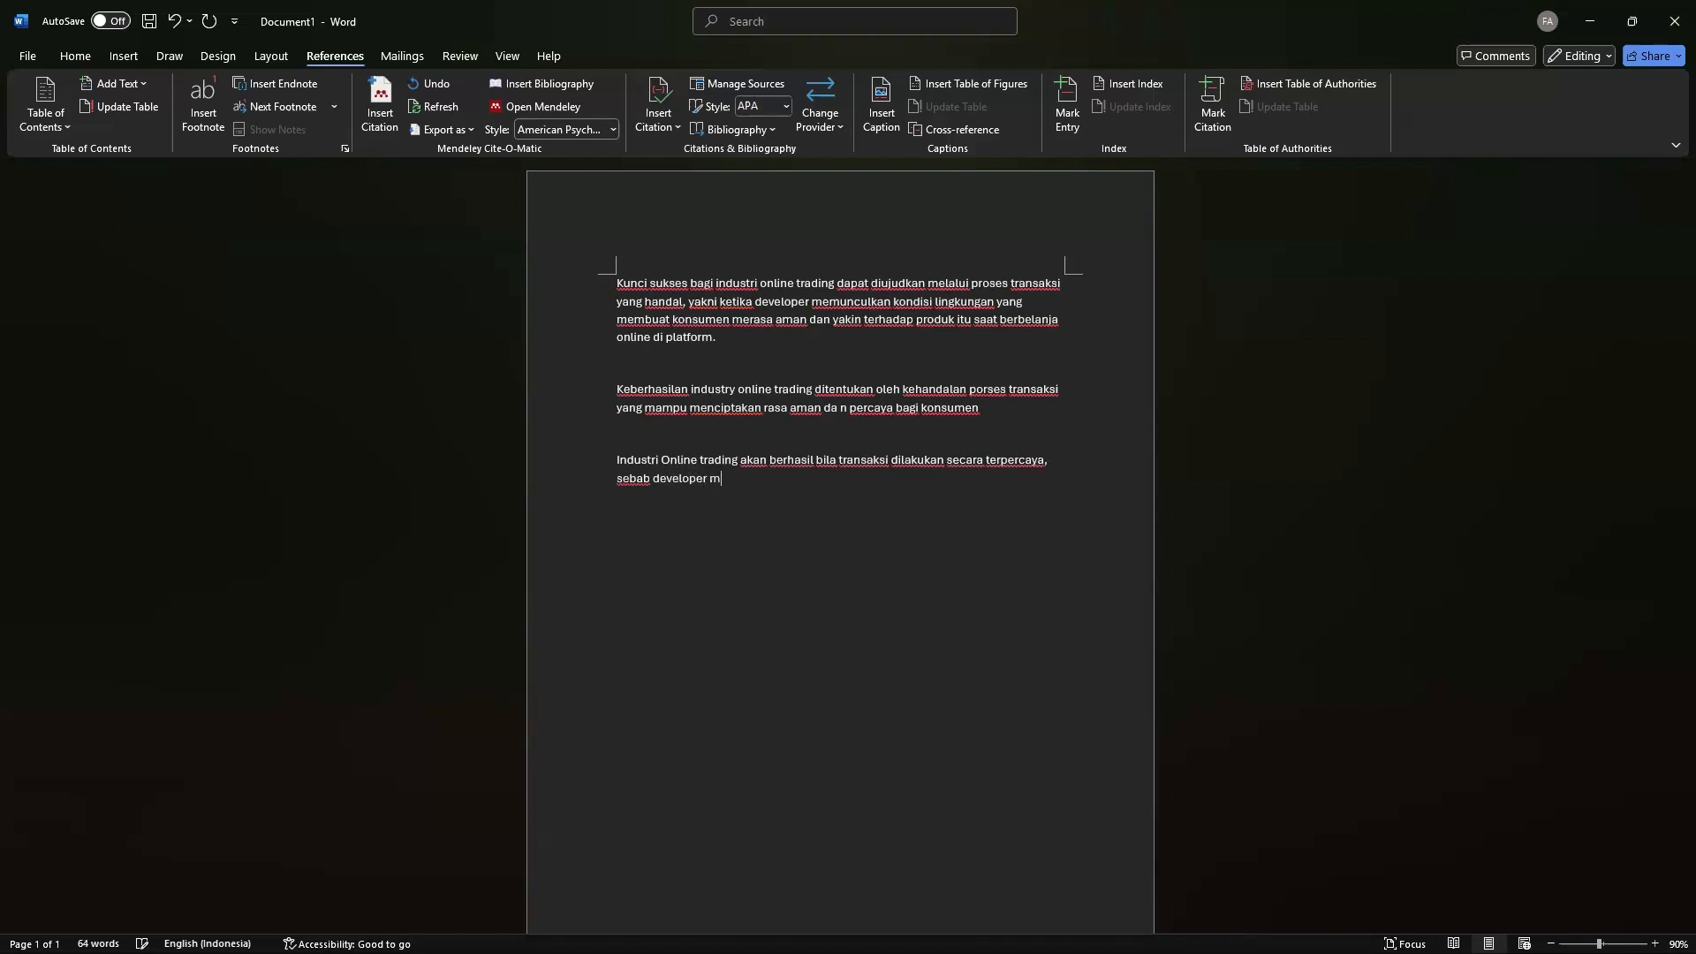
pyautogui.write('industri')
pyautogui.press('BackSpace')
pyautogui.press('BackSpace')
pyautogui.press('BackSpace')
pyautogui.press('BackSpace')
pyautogui.press('BackSpace')
pyautogui.press('BackSpace')
pyautogui.press('BackSpace')
pyautogui.press('BackSpace')
pyautogui.write('menciptakan suasan yang menumbu')
pyautogui.press('BackSpace')
pyautogui.press('BackSpace')
pyautogui.write('umbu')
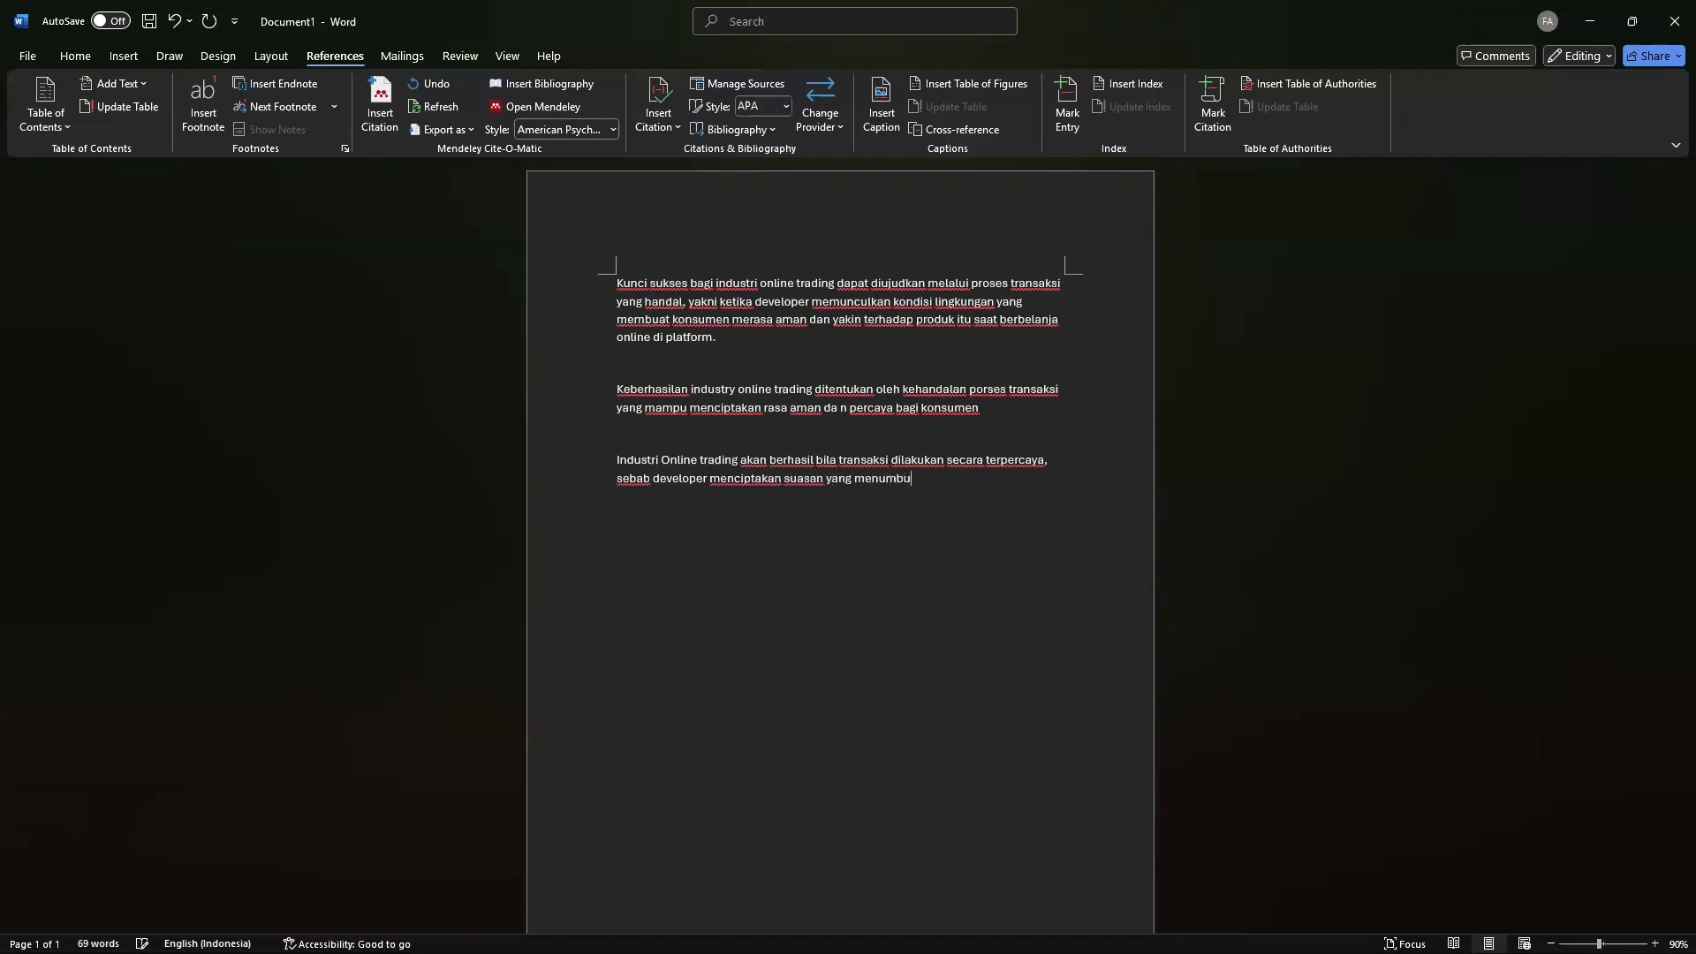
pyautogui.write('hkan rasa aman dan keyaki')
pyautogui.write('nan konsumen ')
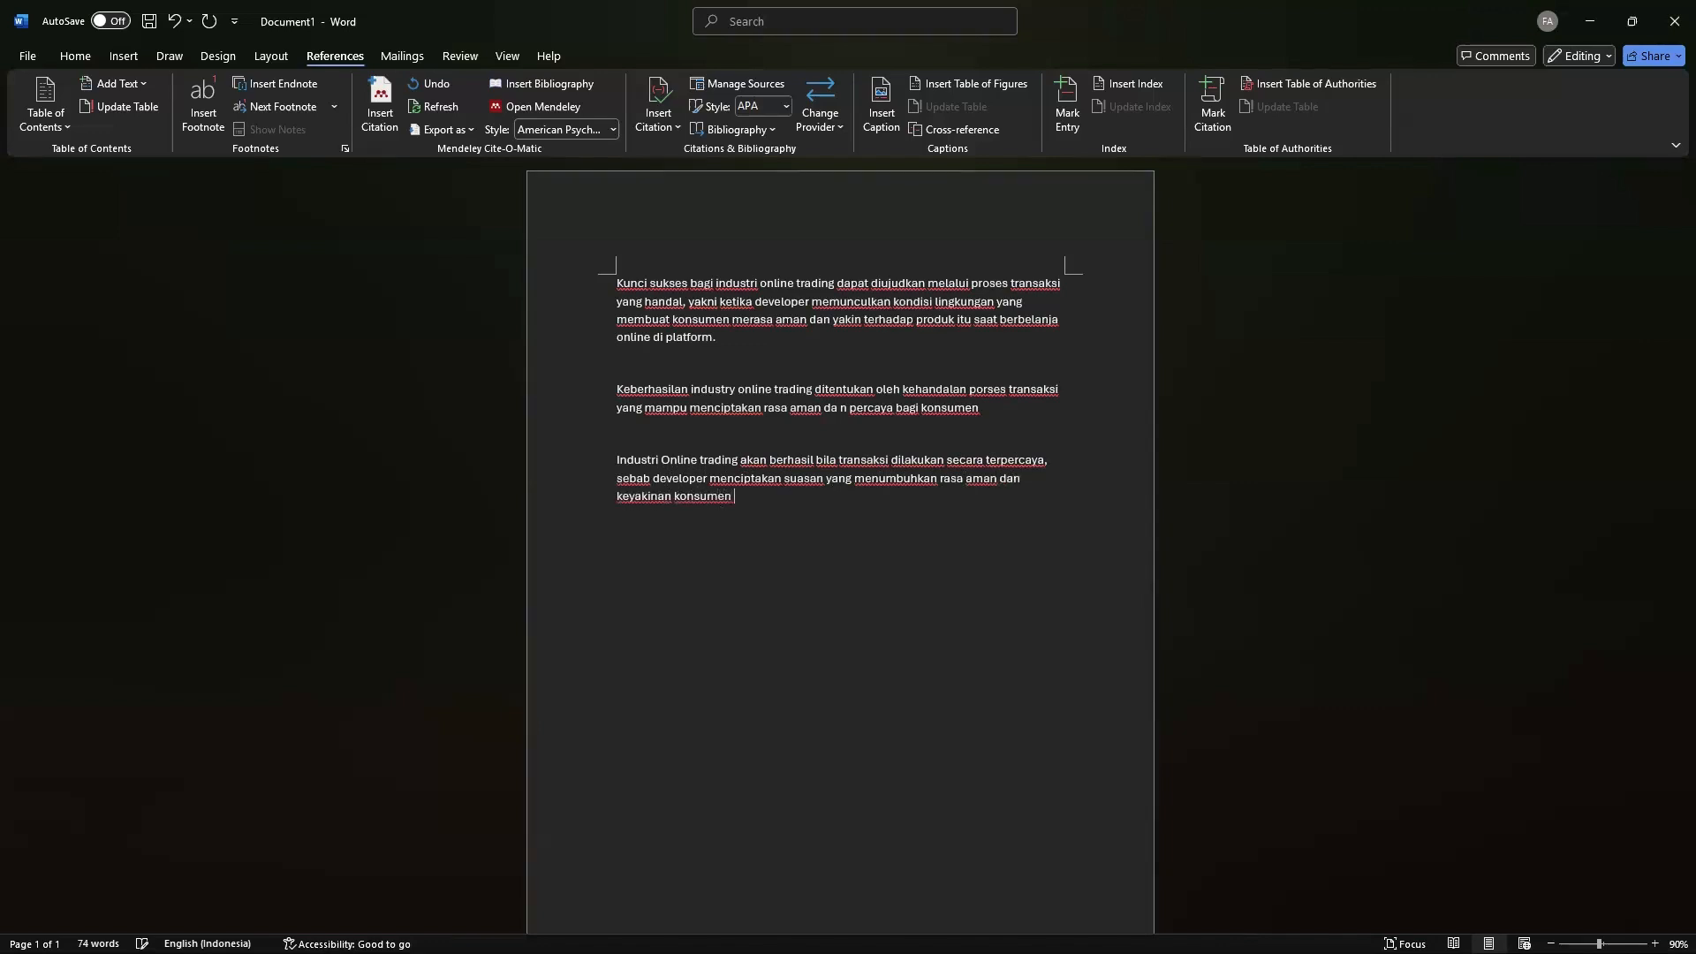
# Step: Finish the second paraphrase with "terhadap produk Ketika berbelanja di platform digital."
pyautogui.write('terhadap produk Ketika berbekab')
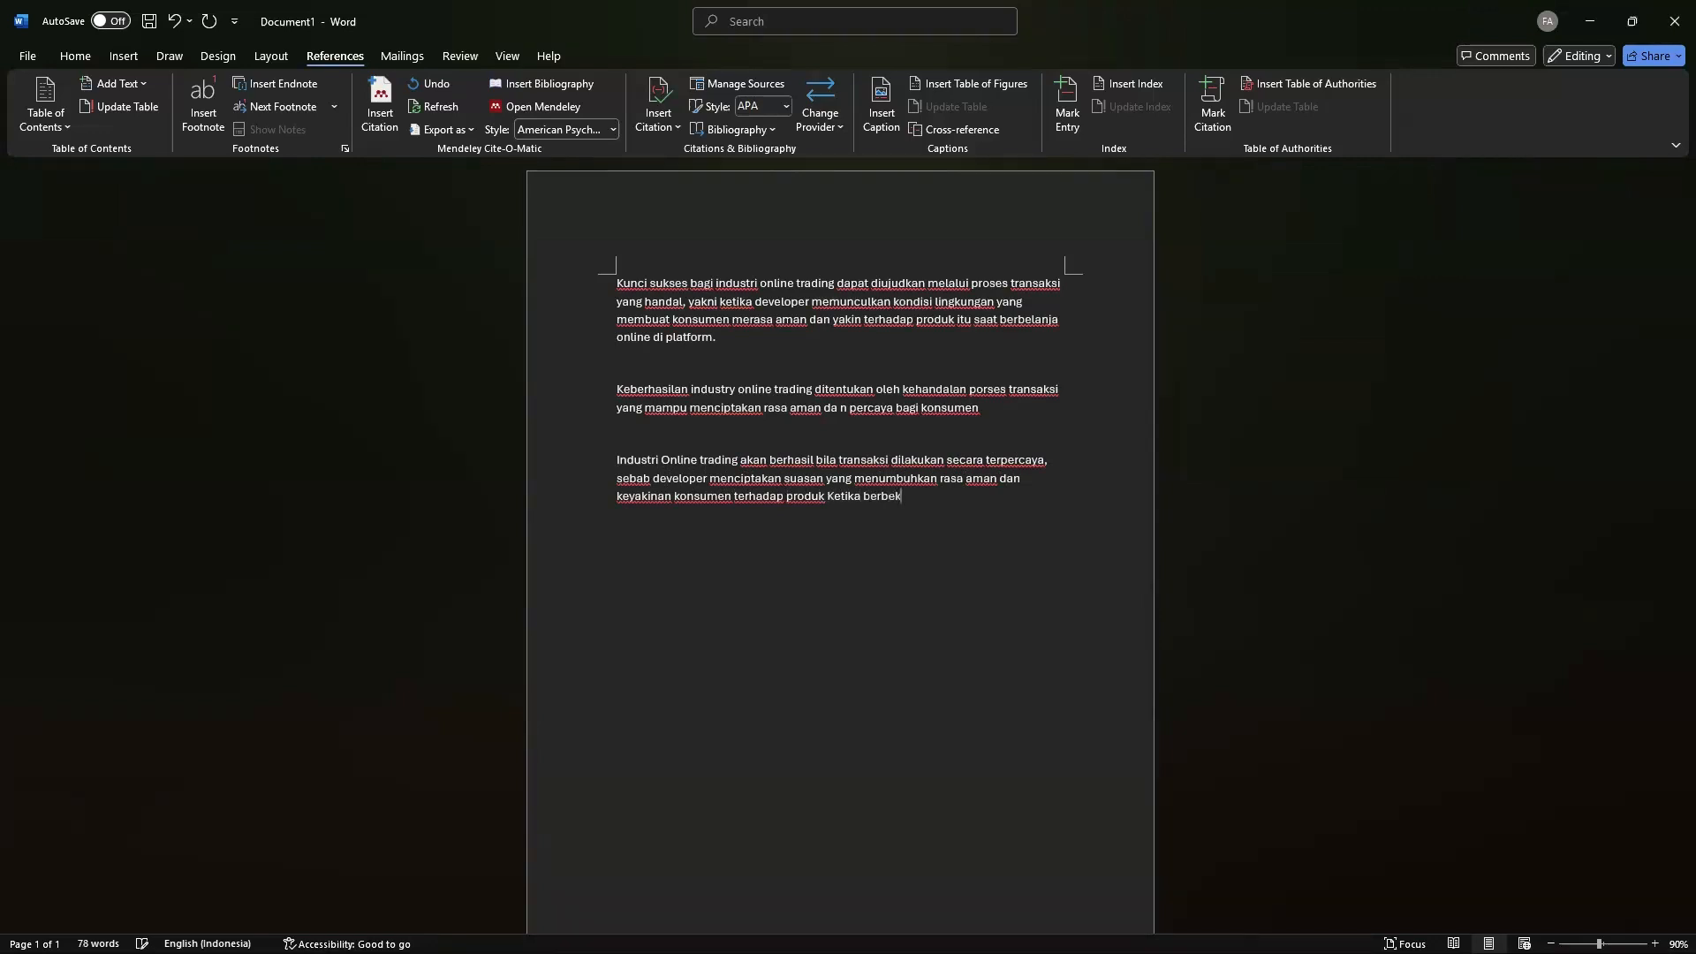
pyautogui.press('BackSpace')
pyautogui.press('BackSpace')
pyautogui.press('BackSpace')
pyautogui.write('lanja di p')
pyautogui.write('lato')
pyautogui.write('orm digital.')
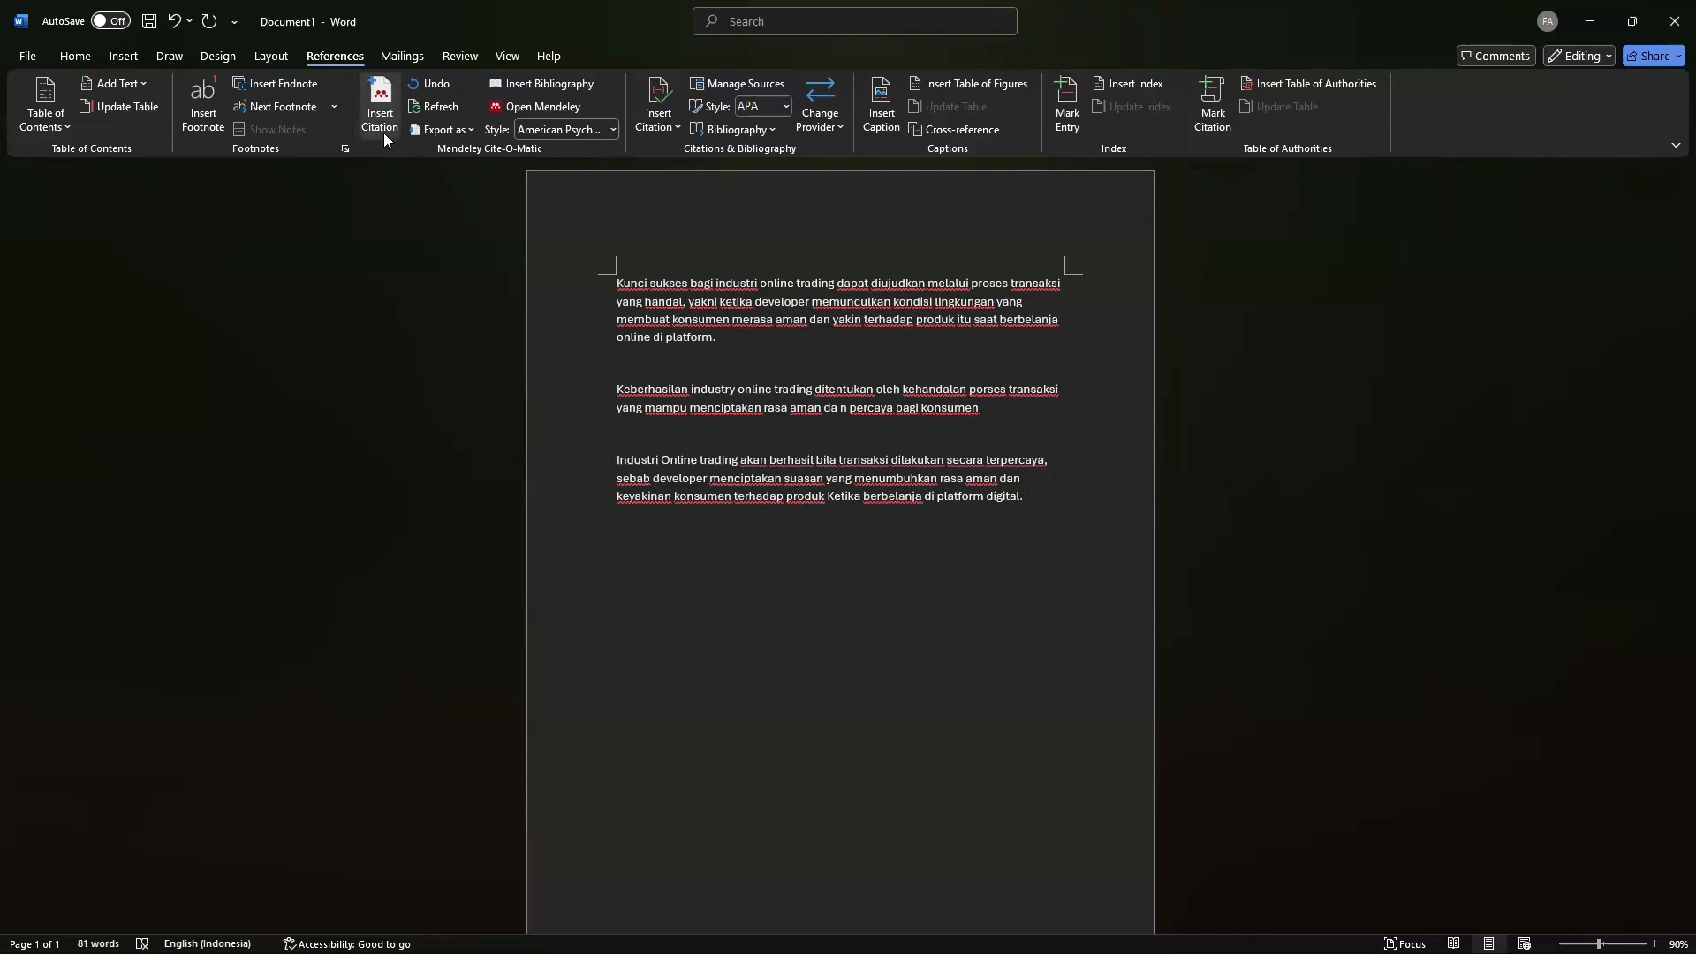
# Step: Insert a Mendeley citation of the Word of Mouth article at the end of the second paraphrase, finding it by its first author's name
pyautogui.press('alt')
pyautogui.hotkey('alt', 'm')
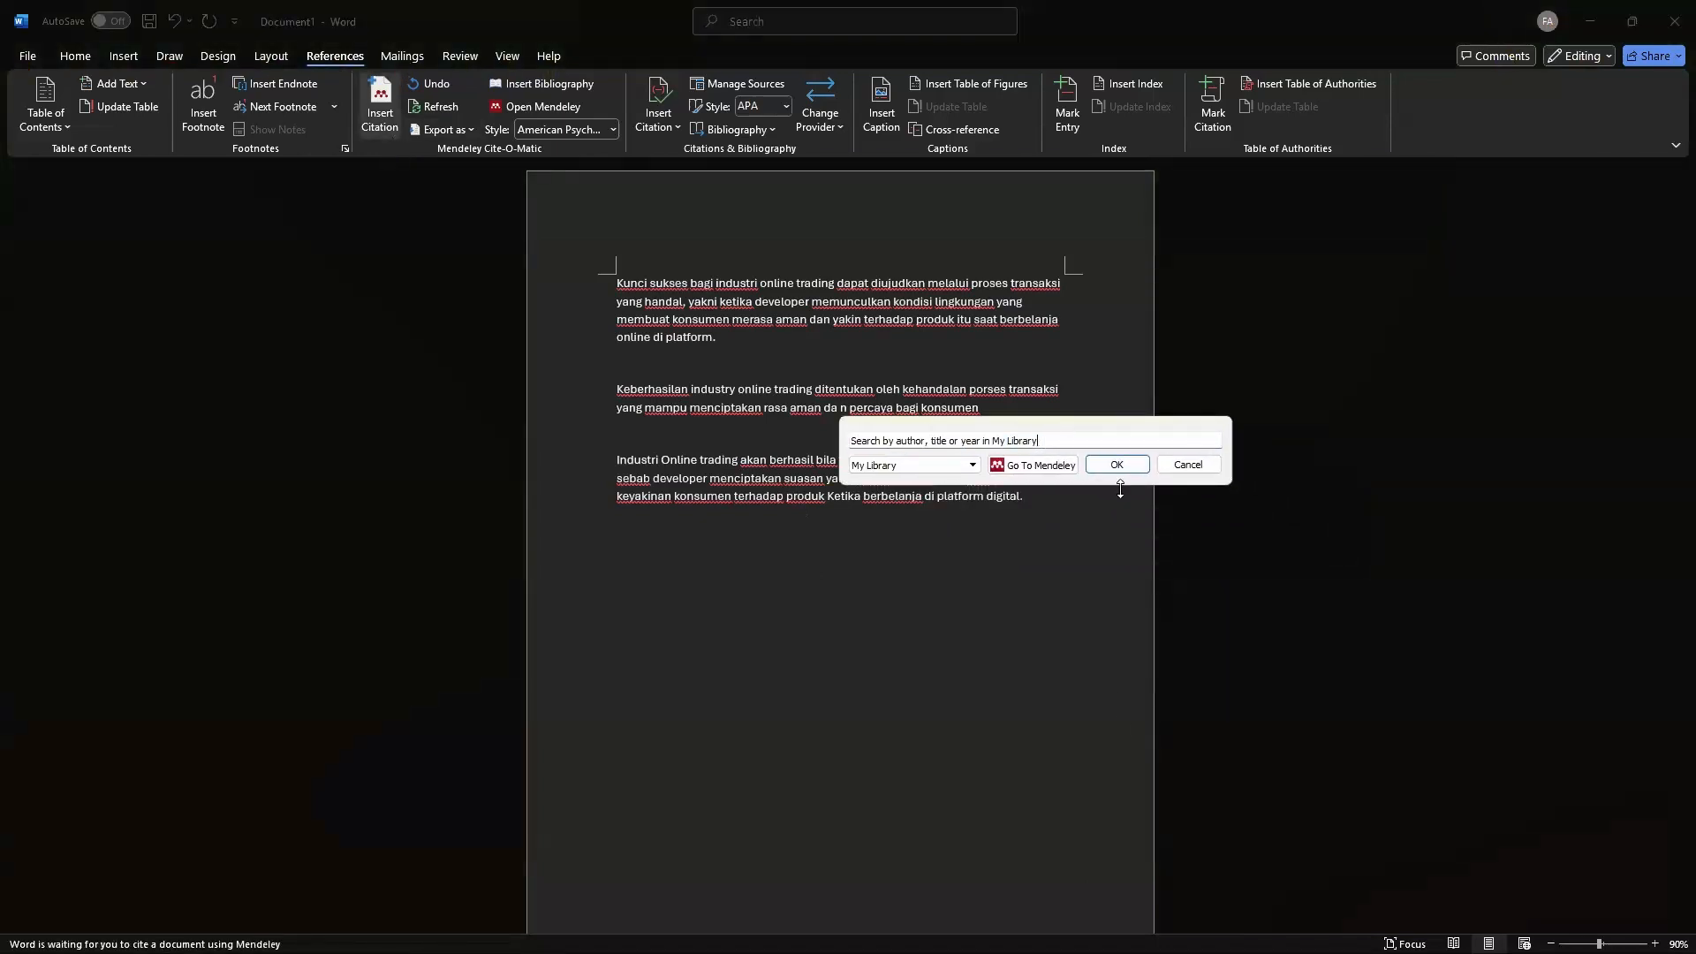
pyautogui.write('anisa')
pyautogui.press('Return')
pyautogui.click(1109, 464)
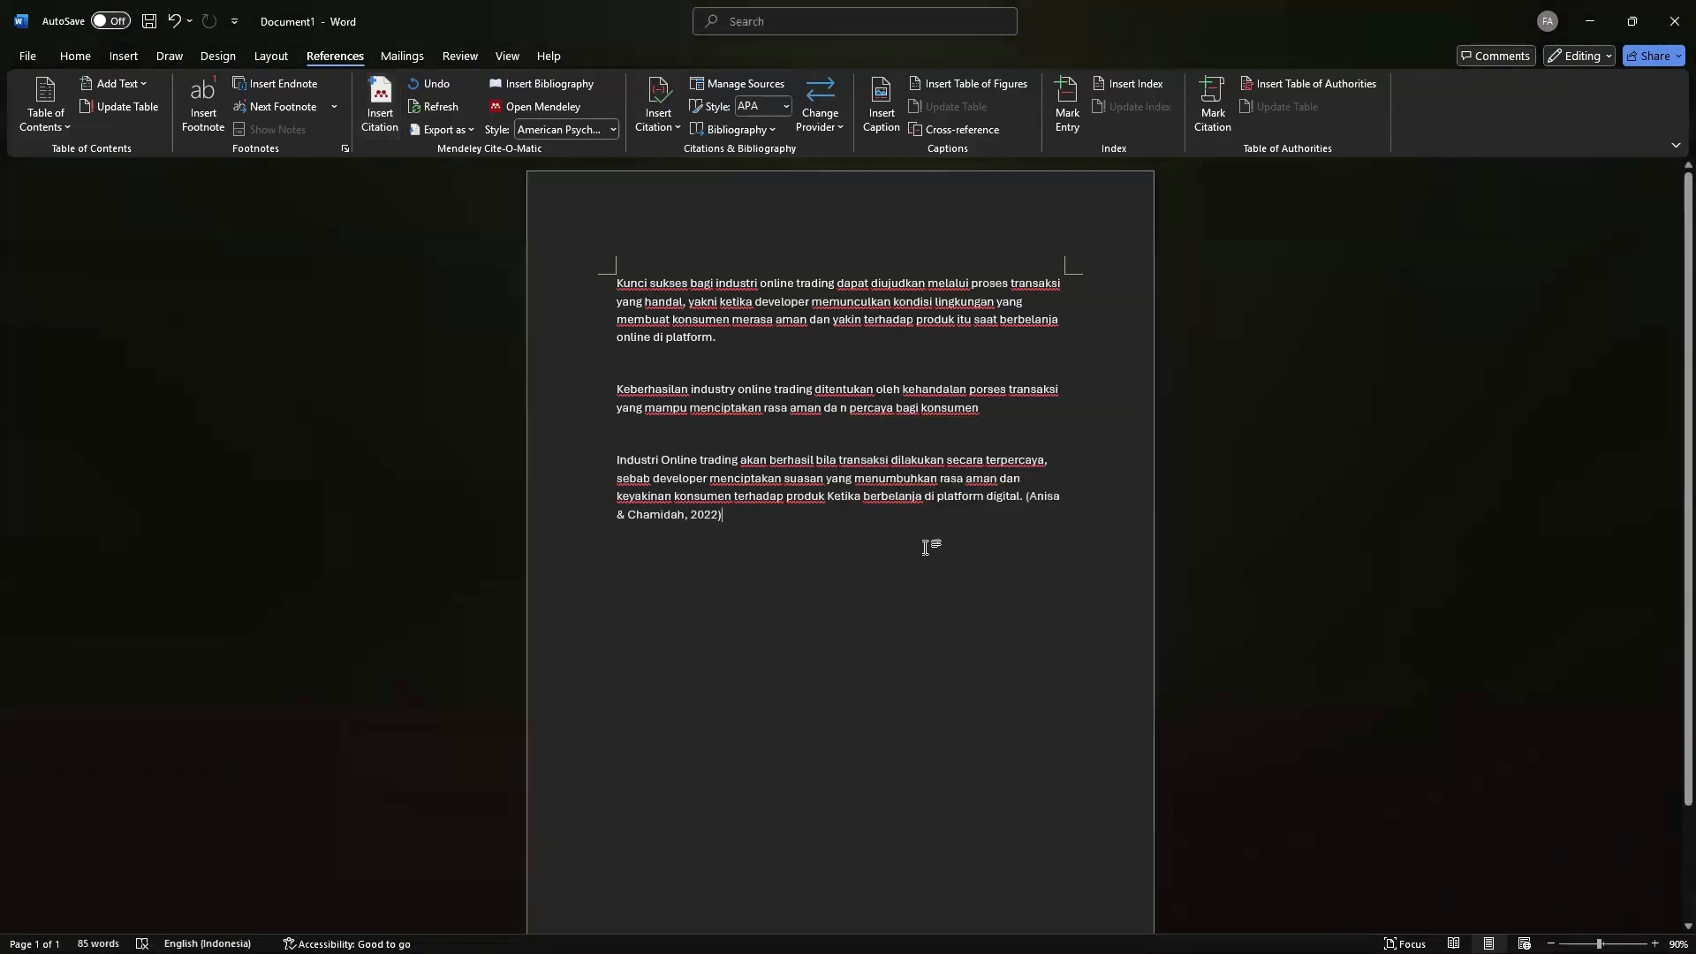
# Step: Add a "Daftar Pustaka" heading below the paraphrase and insert the Mendeley bibliography under it in American Psychological Association 7th edition style
pyautogui.press('Return')
pyautogui.press('Return')
pyautogui.write('Daftar Pustaka')
pyautogui.press('Return')
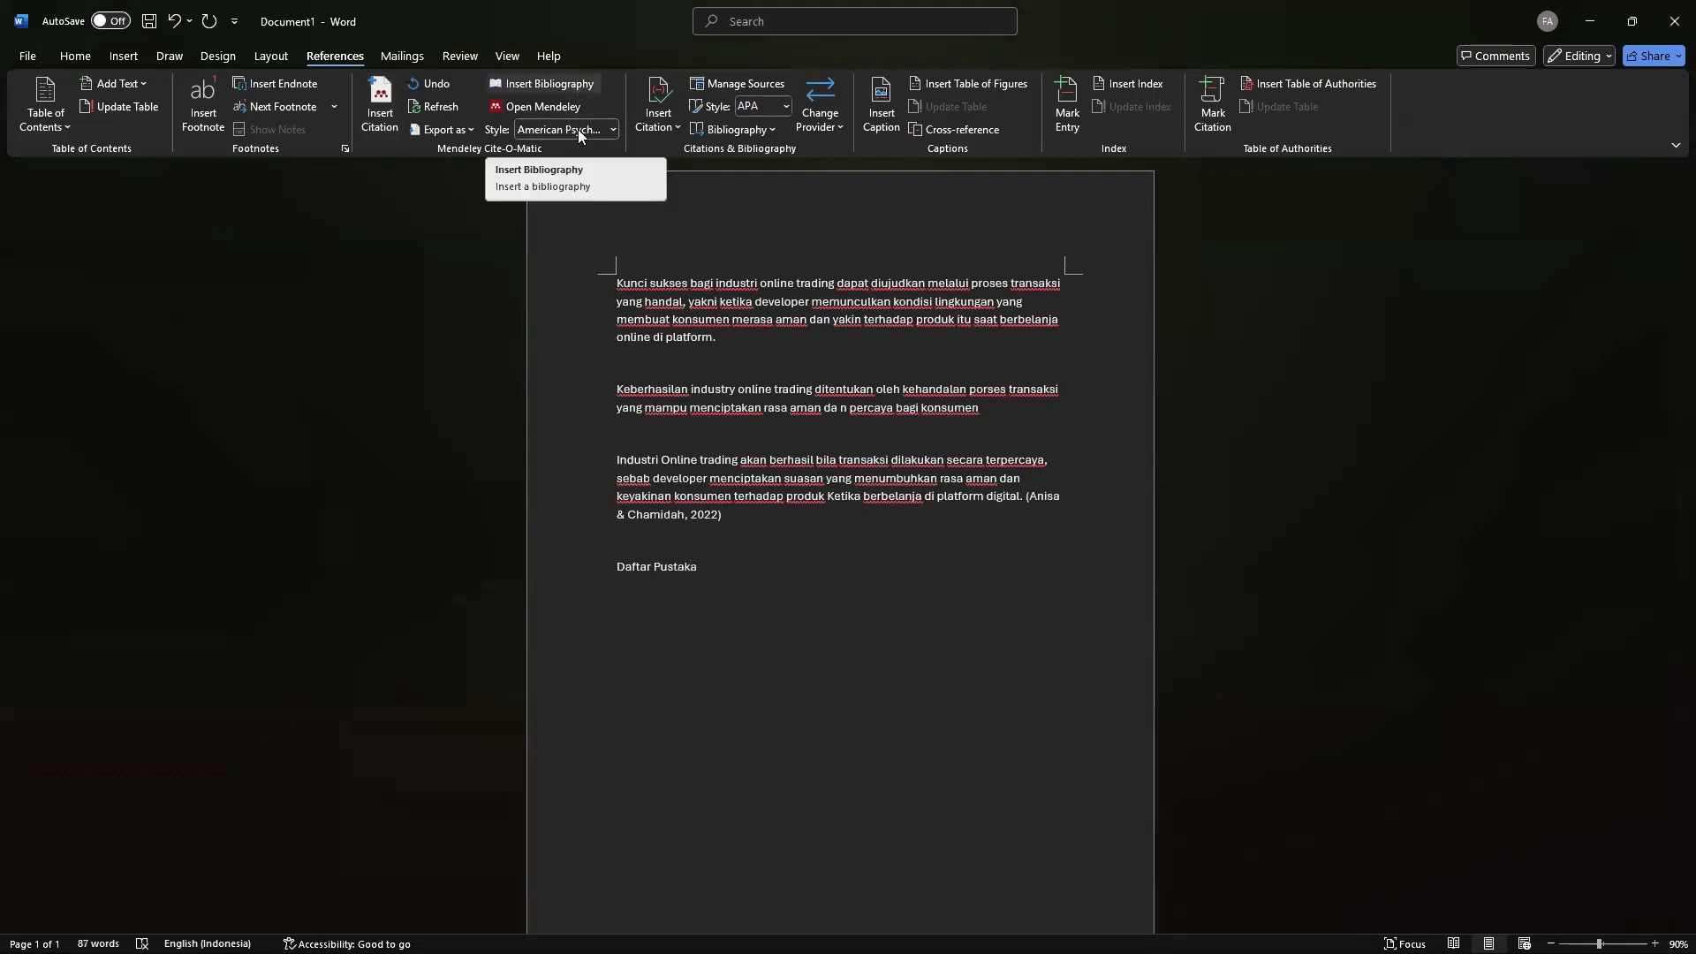
pyautogui.click(577, 129)
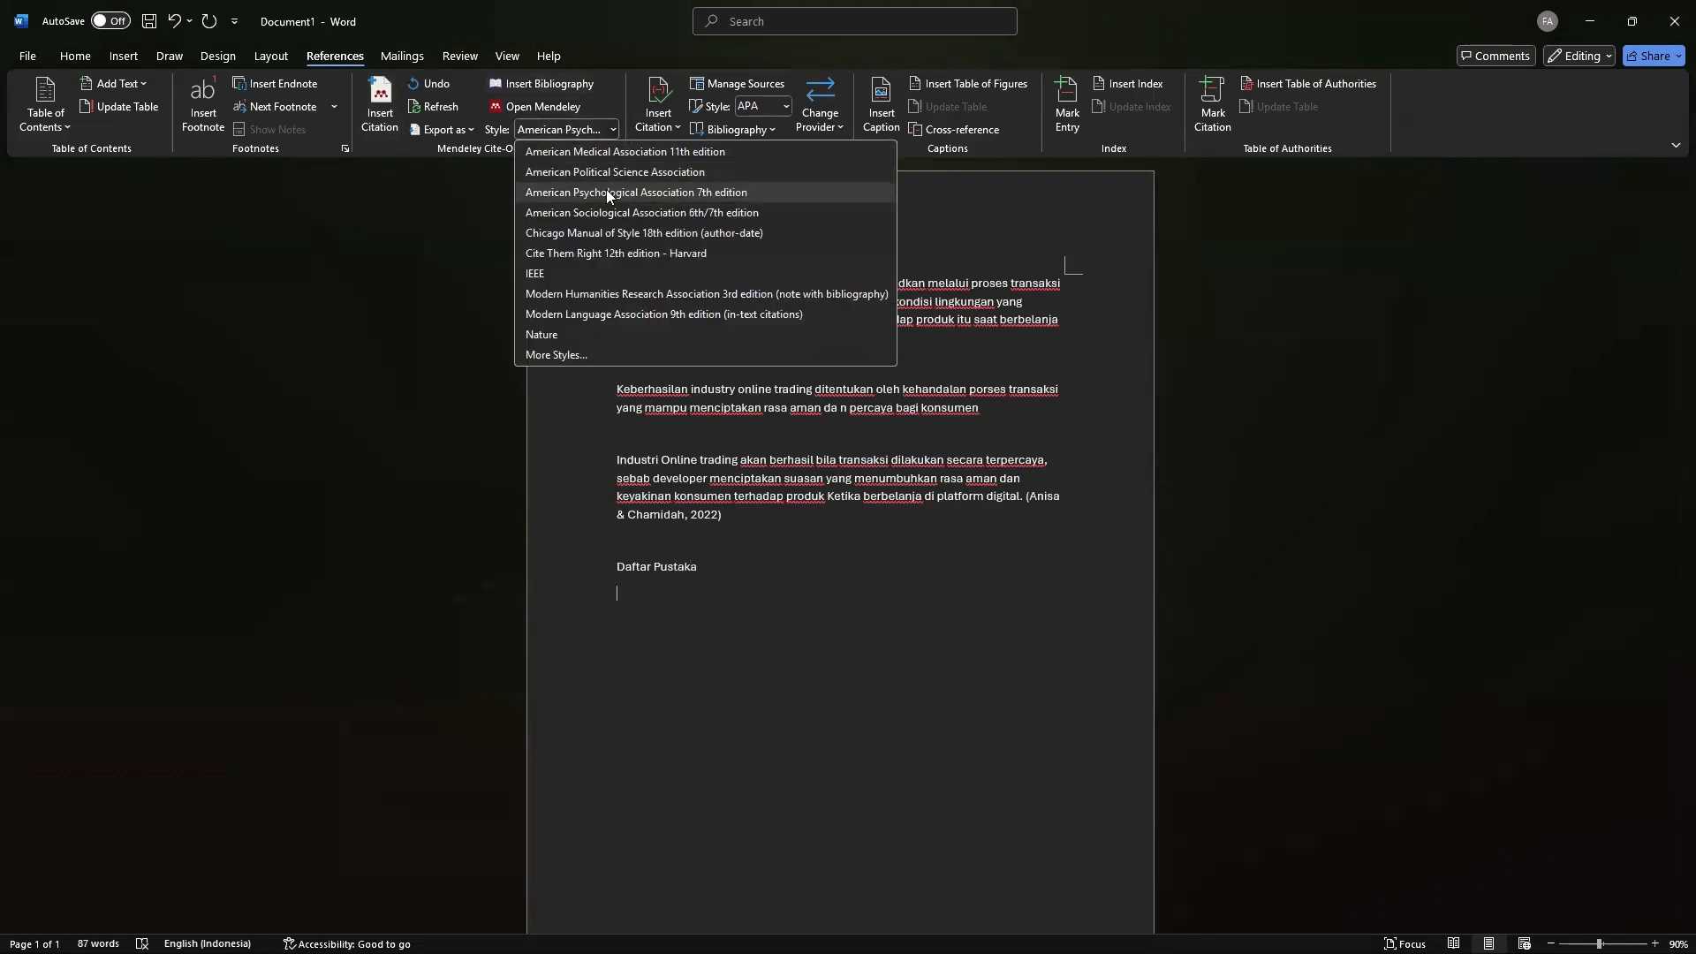
pyautogui.click(616, 192)
pyautogui.click(574, 86)
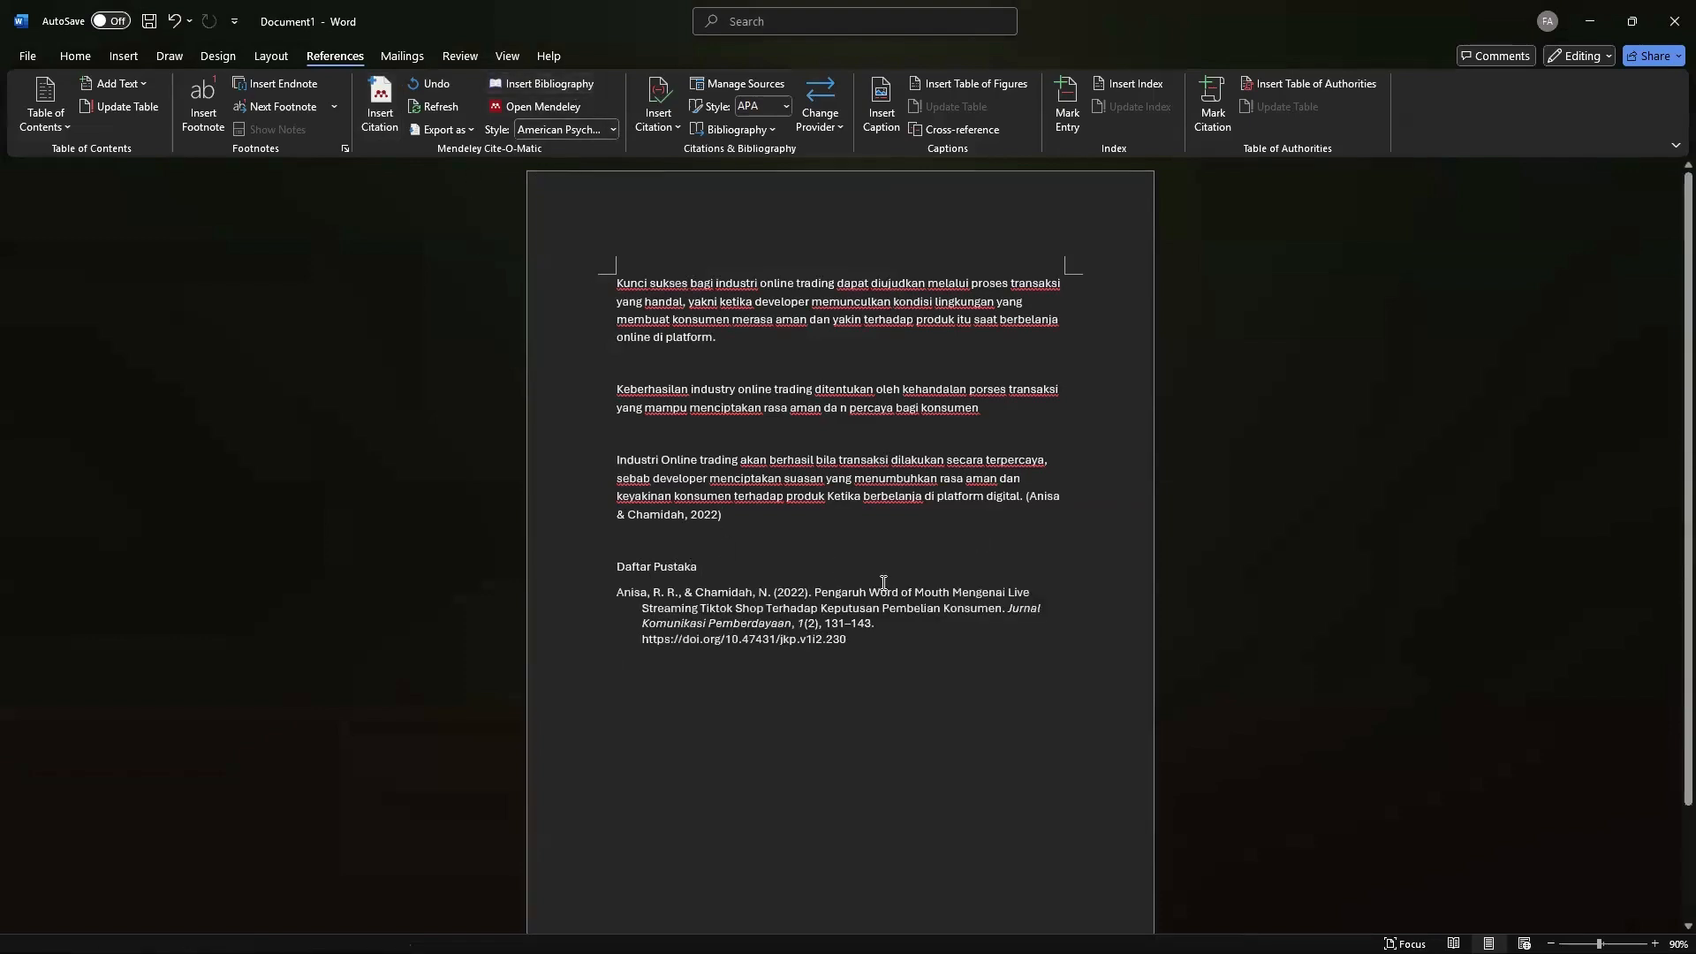
pyautogui.press('super')
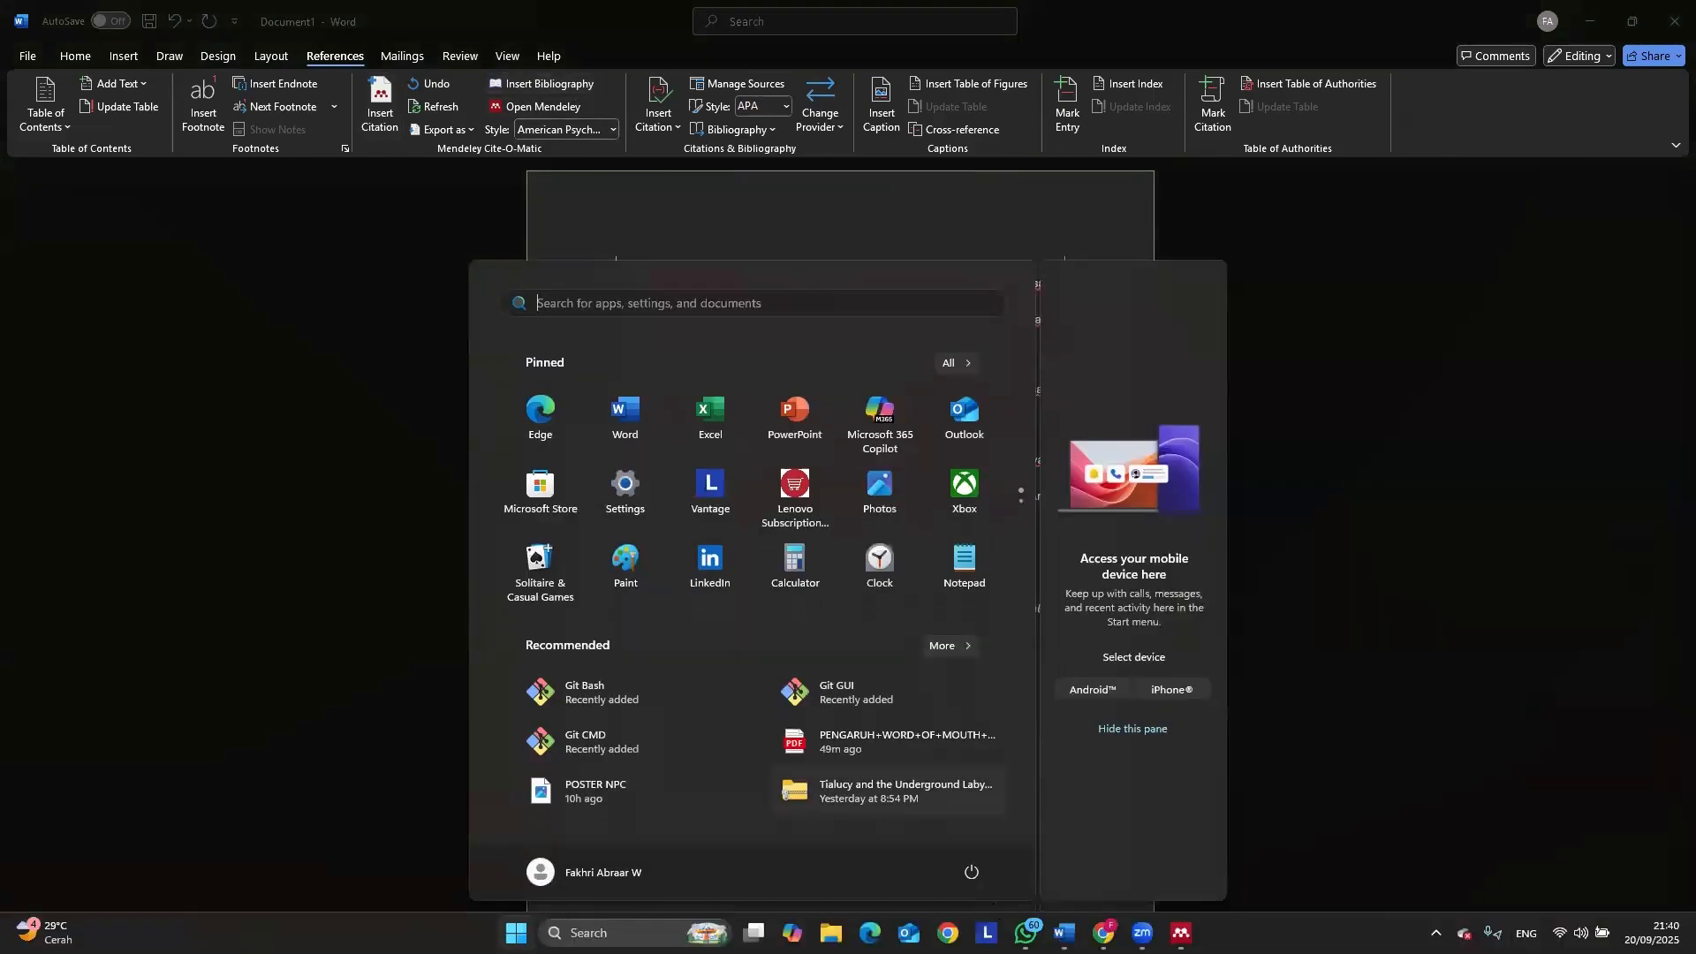
pyautogui.click(1141, 932)
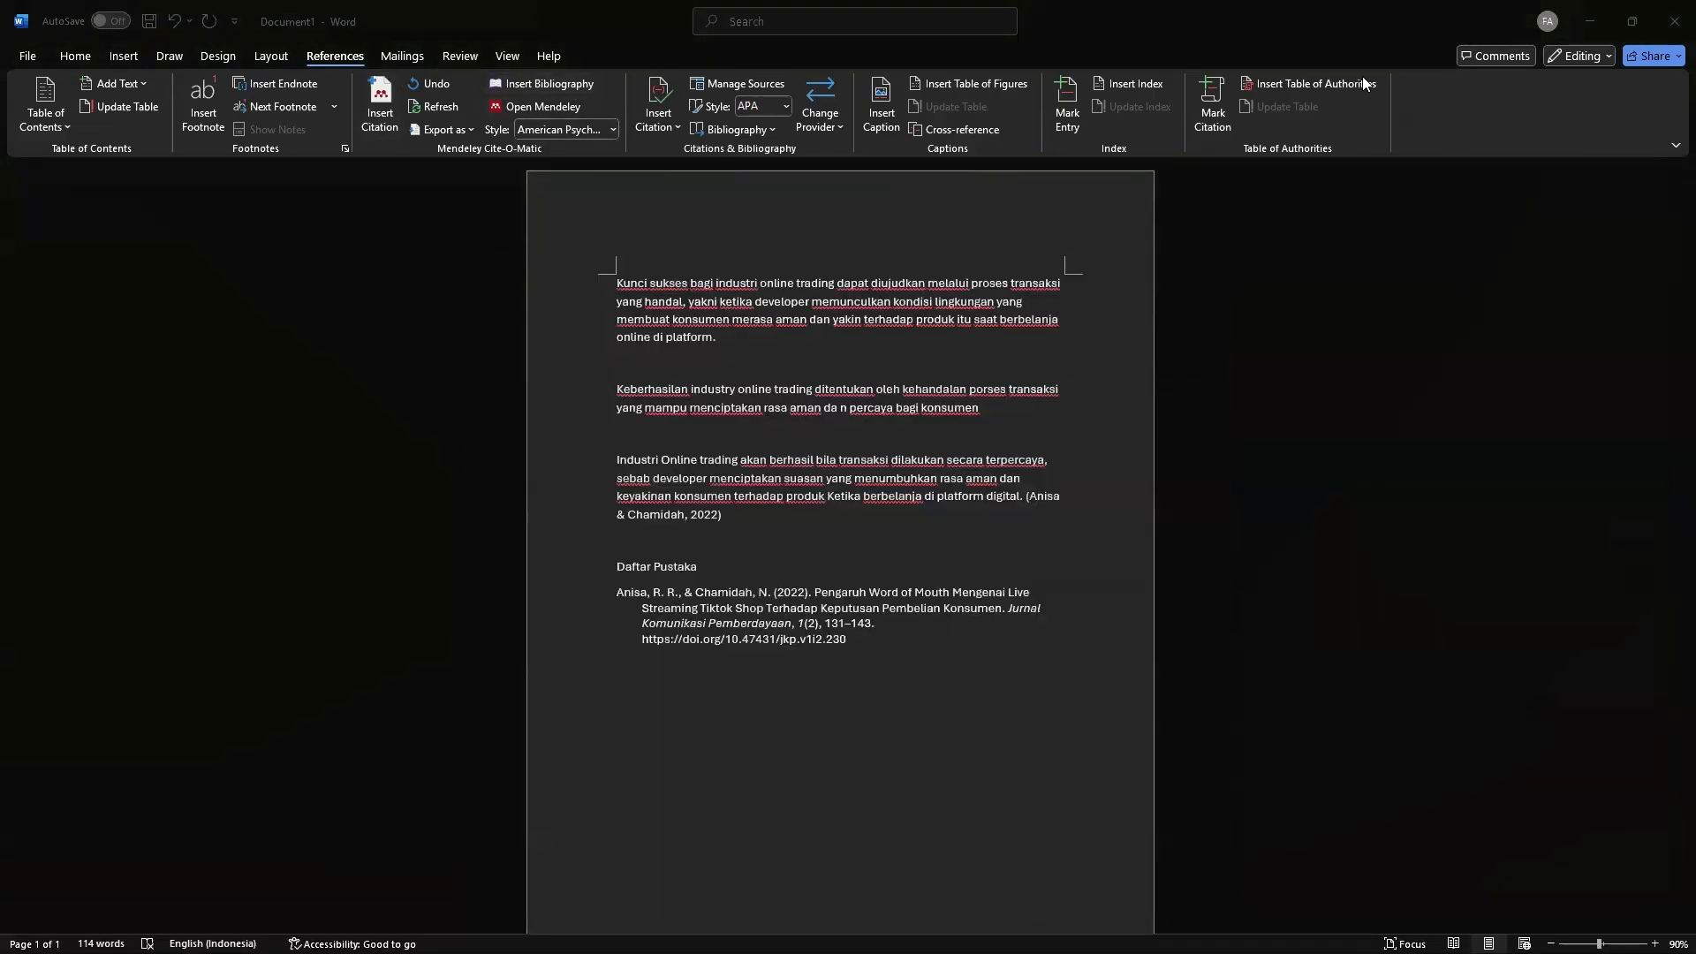